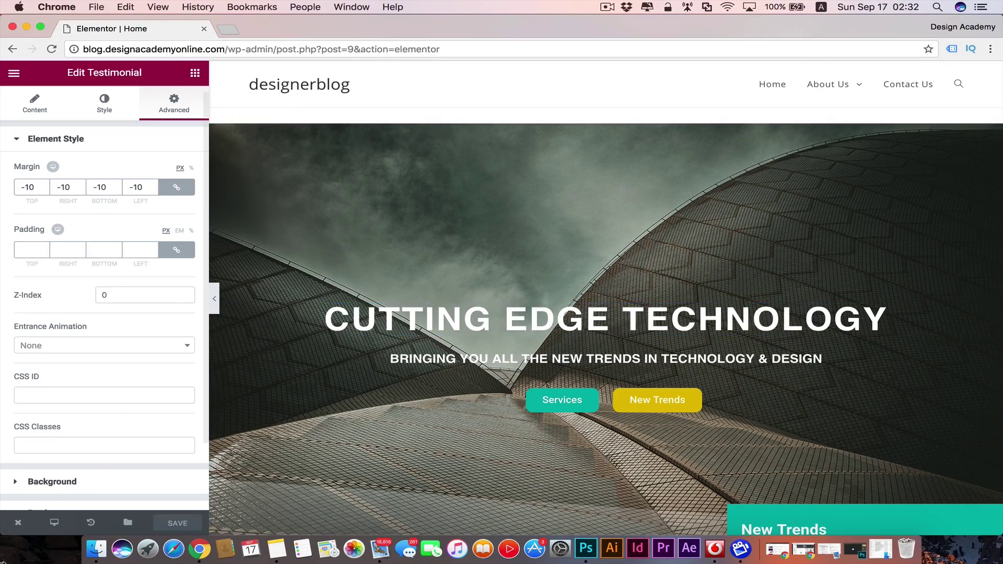
View the live home page from the Elementor editor and open the site's theme customizer.
{"action": "mouse_move", "coordinate": [21, 525]}
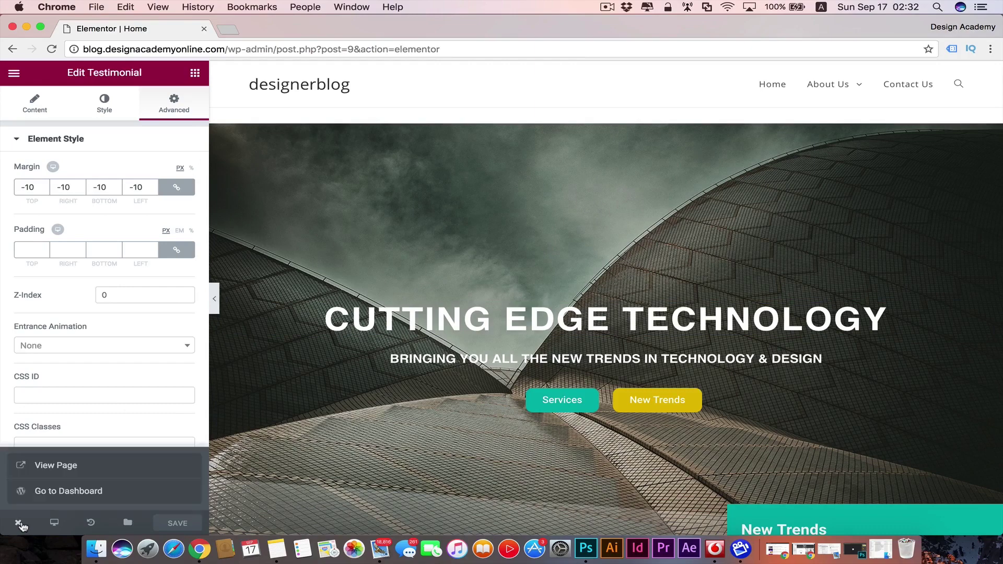
{"action": "left_click", "coordinate": [77, 464]}
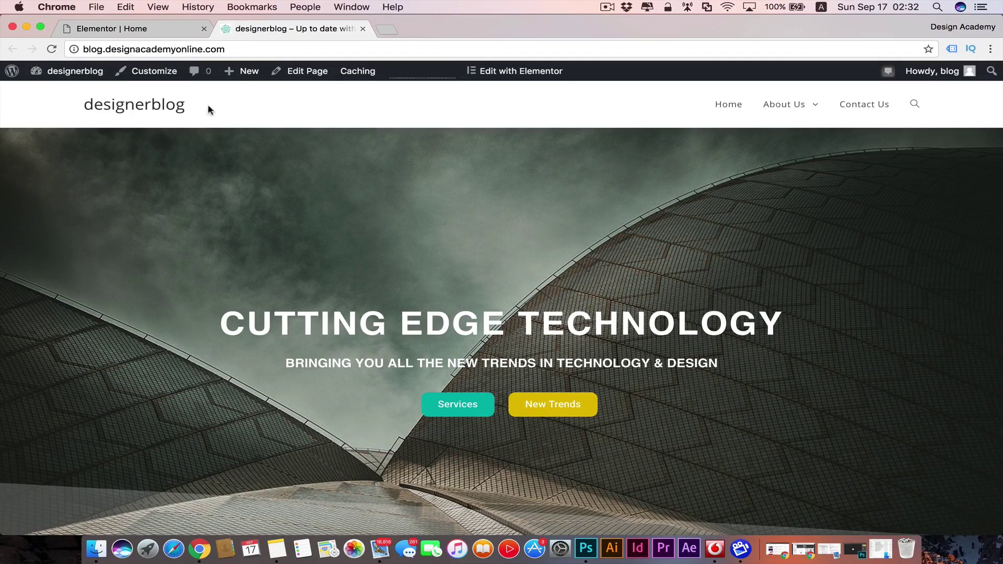
{"action": "left_click", "coordinate": [155, 70]}
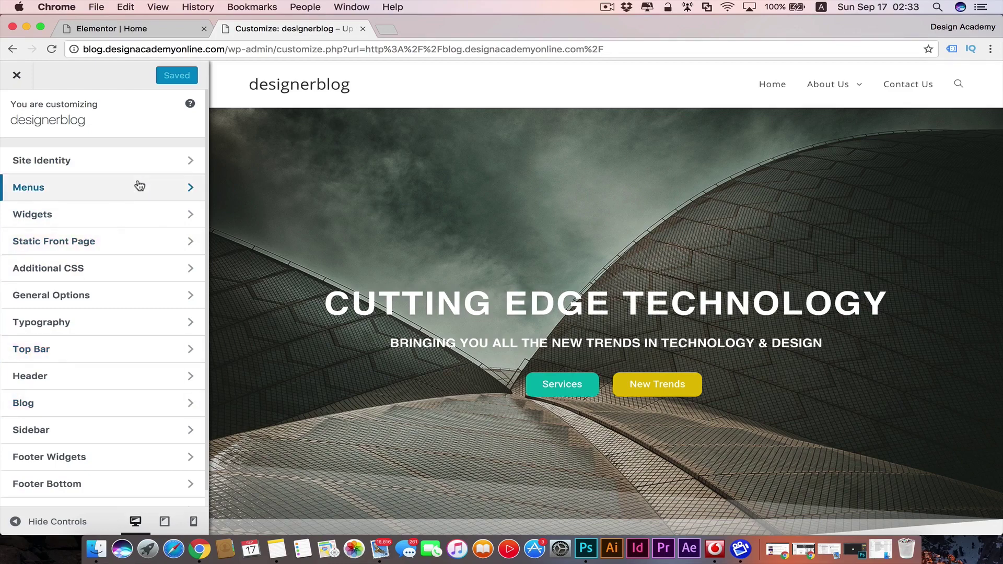
{"action": "scroll", "coordinate": [92, 425], "scroll_direction": "down", "scroll_amount": 1}
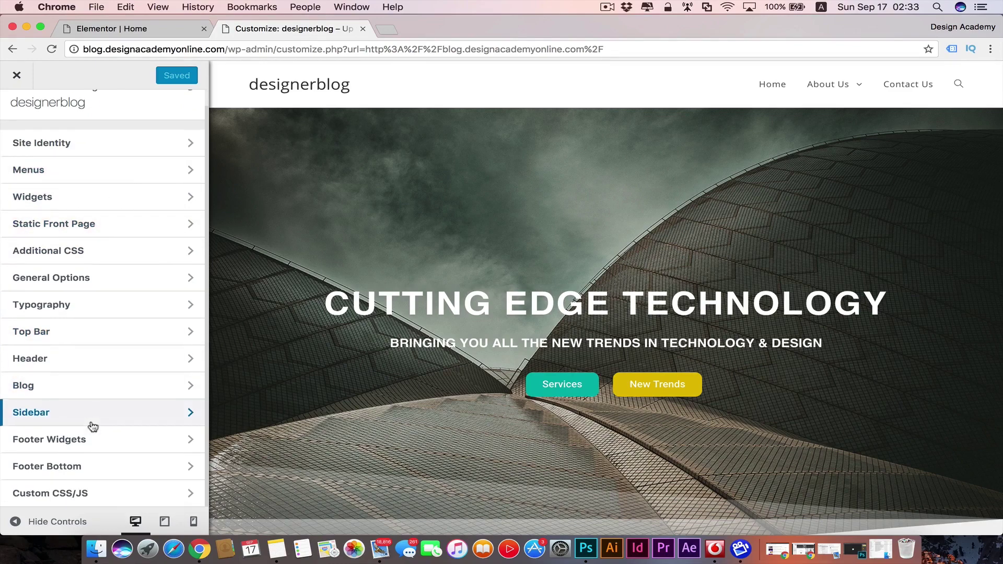
{"action": "scroll", "coordinate": [92, 427], "scroll_direction": "up", "scroll_amount": 1}
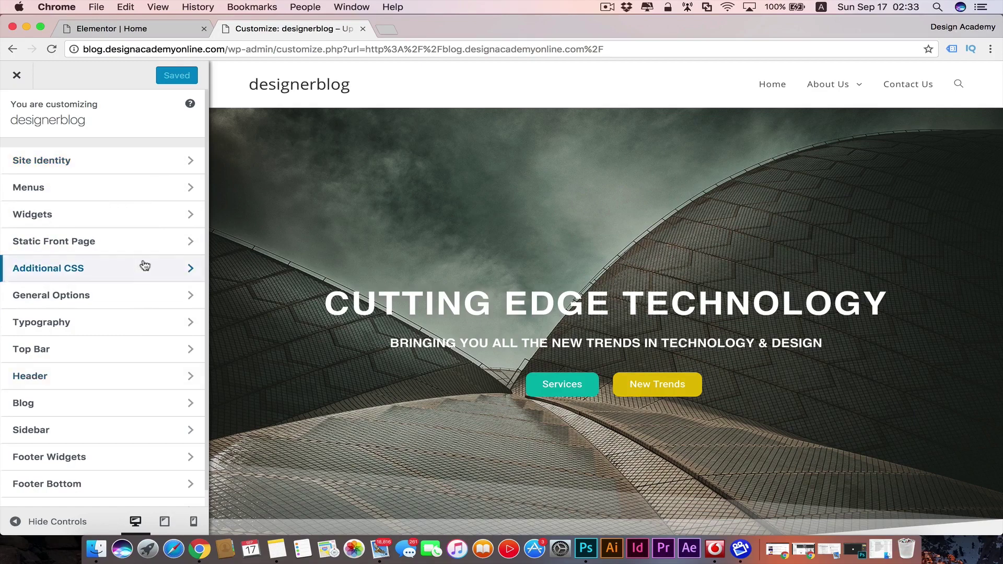
Clear the site title in the Site Identity settings.
{"action": "left_click", "coordinate": [84, 174]}
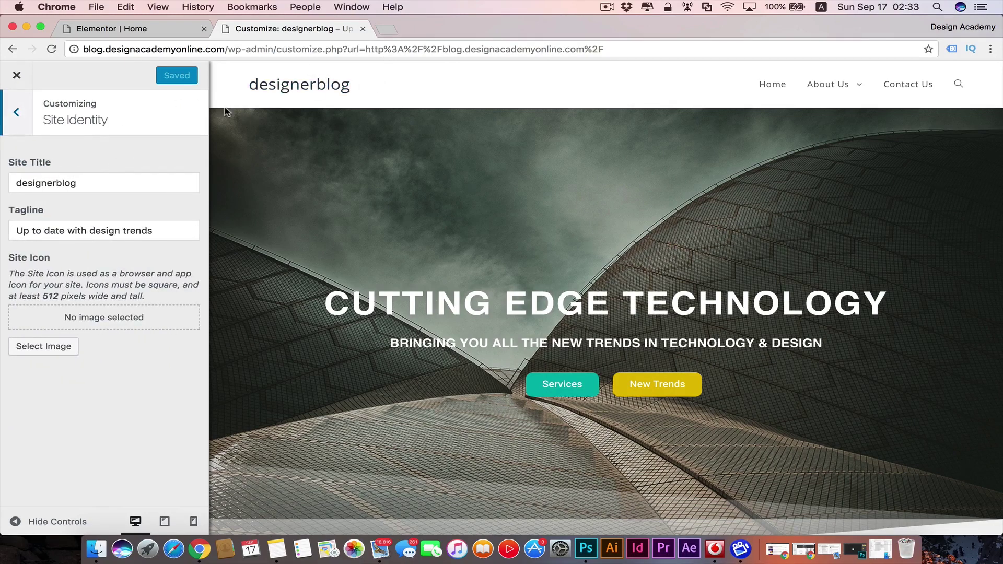
{"action": "double_click", "coordinate": [52, 181]}
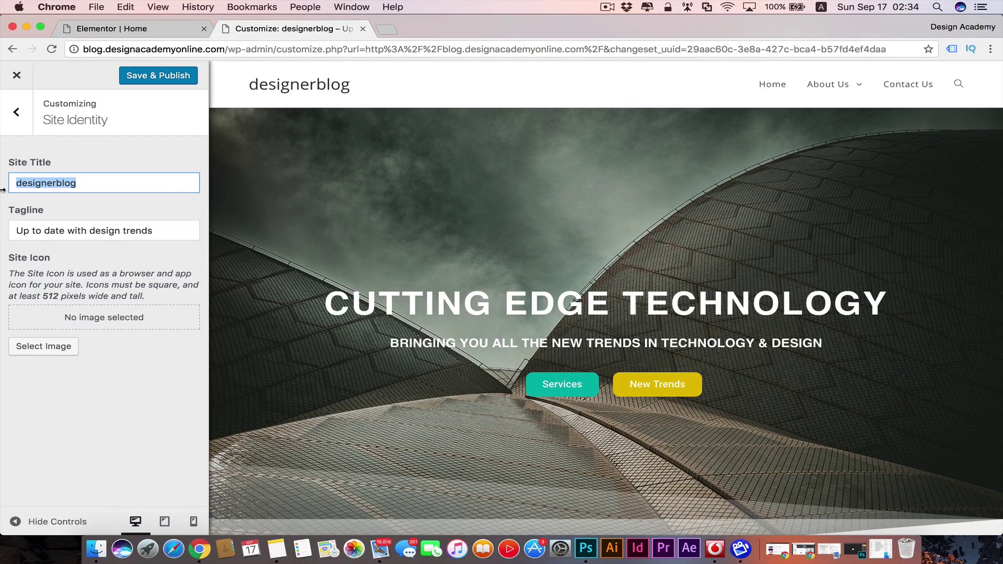
{"action": "key", "text": "BackSpace"}
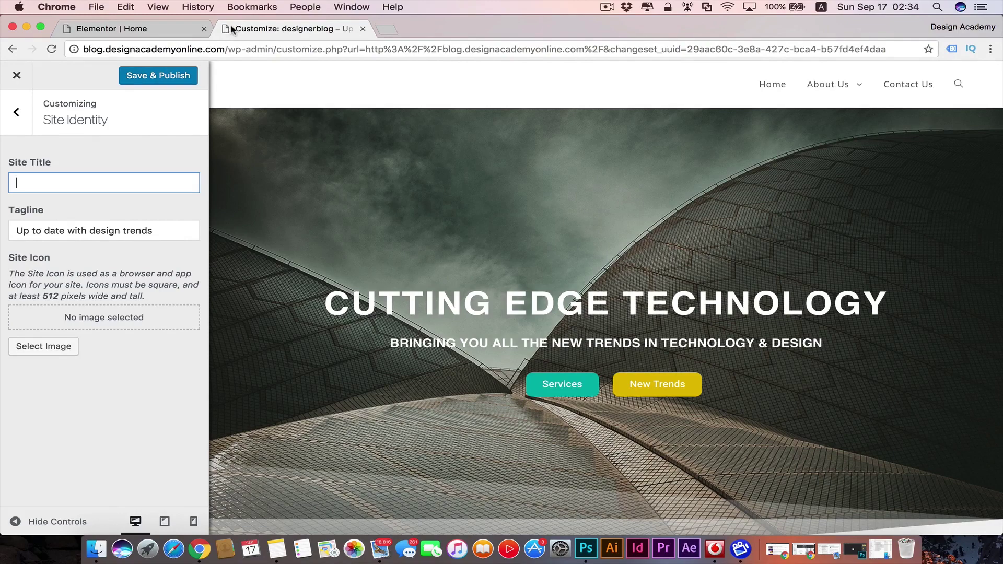
Set the green Design-Academy-online-icon-512x512-px.jpg logo as the site icon without cropping, and publish the site identity changes.
{"action": "left_click", "coordinate": [45, 351]}
{"action": "left_click", "coordinate": [89, 217]}
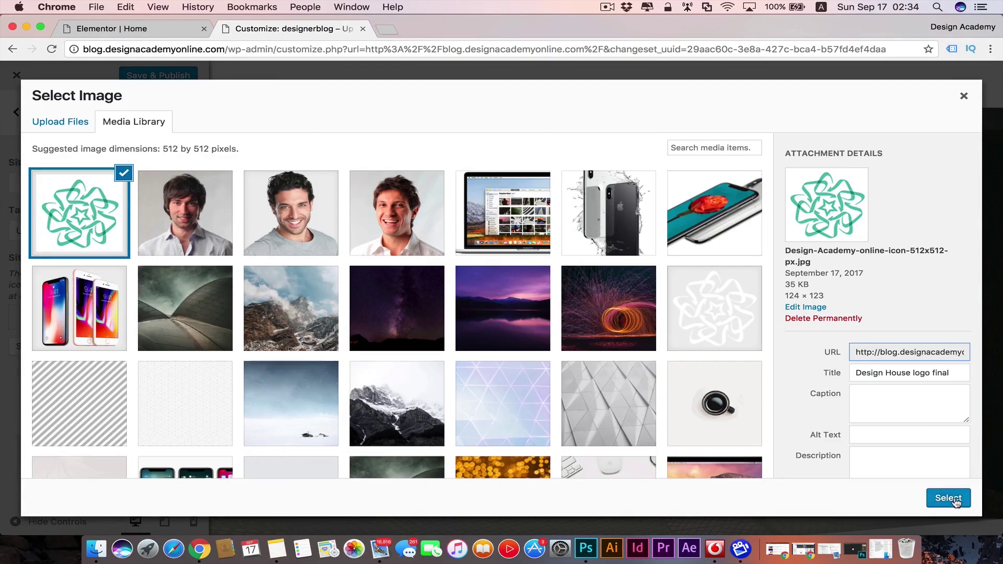
{"action": "left_click", "coordinate": [948, 498]}
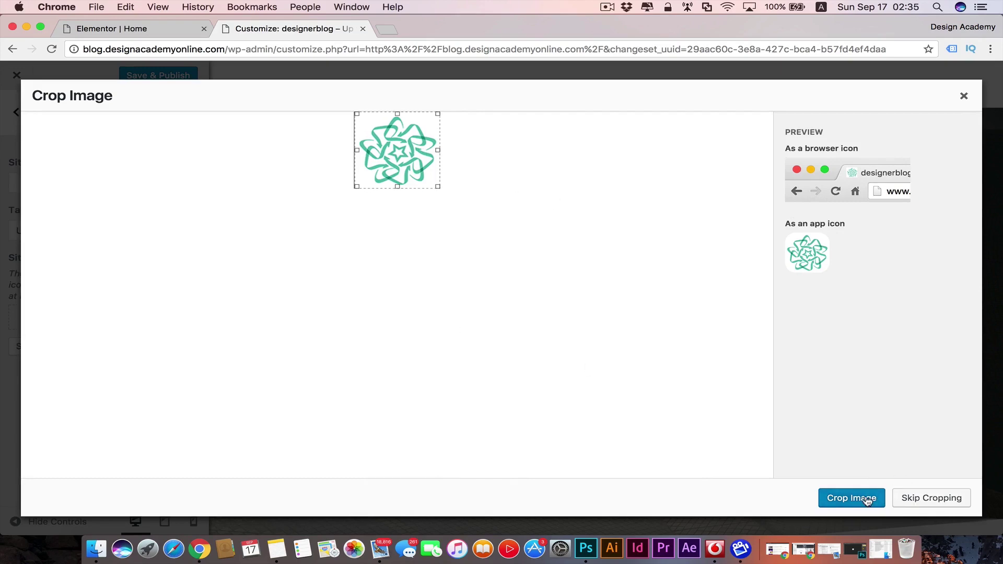
{"action": "left_click", "coordinate": [912, 499]}
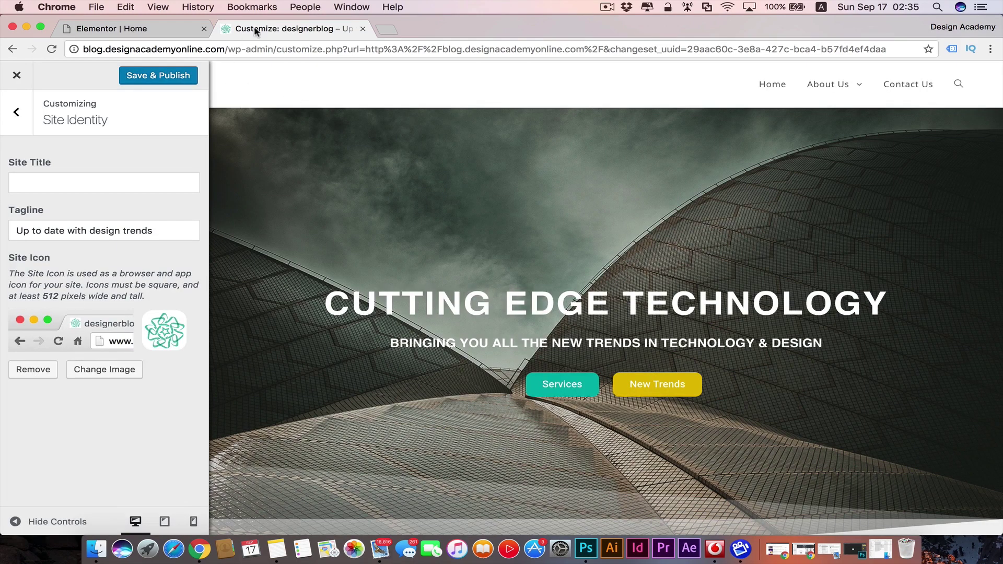
{"action": "left_click", "coordinate": [161, 79]}
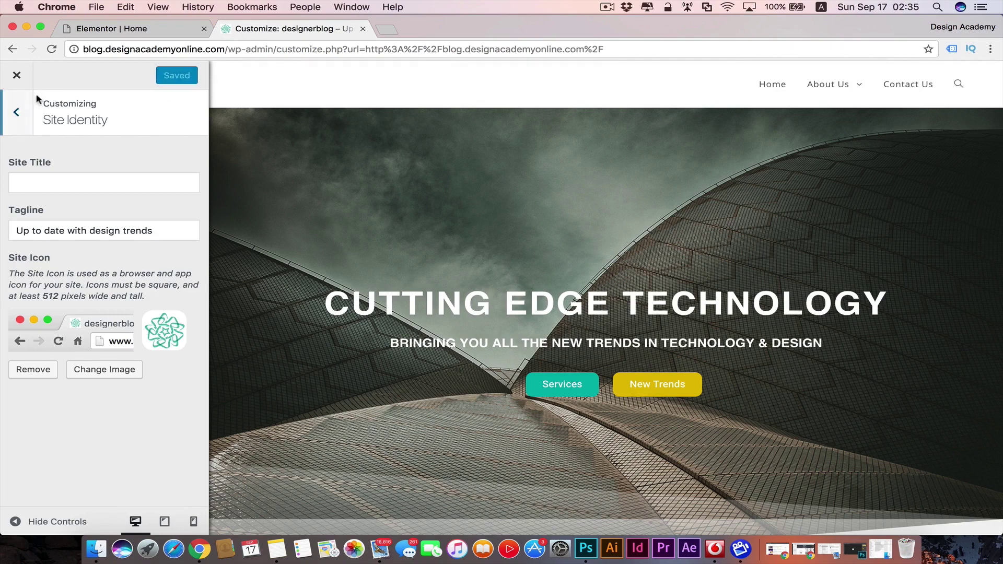
{"action": "left_click", "coordinate": [24, 118]}
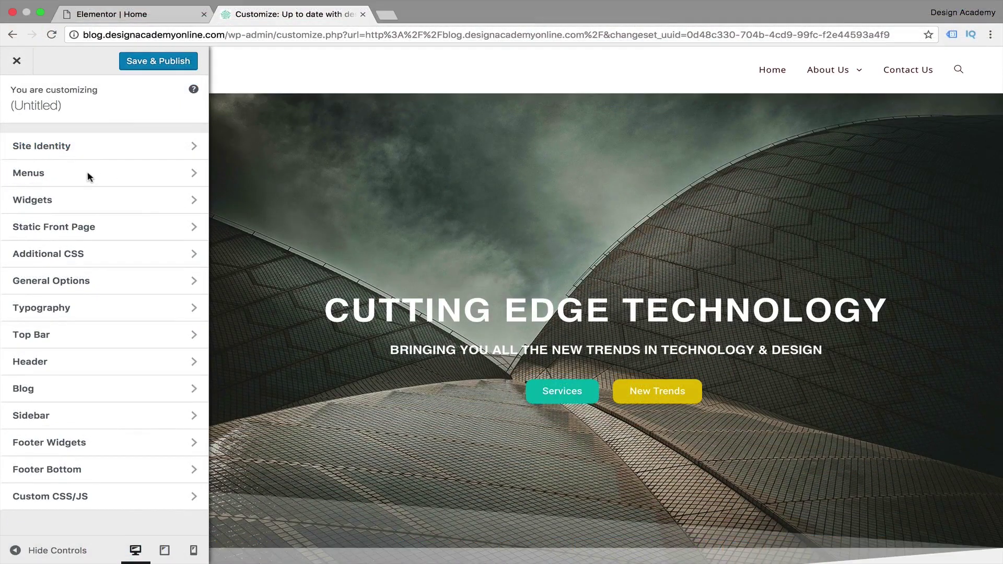
Examine which menus can be assigned to the Main, Footer and Mobile menu locations.
{"action": "left_click", "coordinate": [92, 177]}
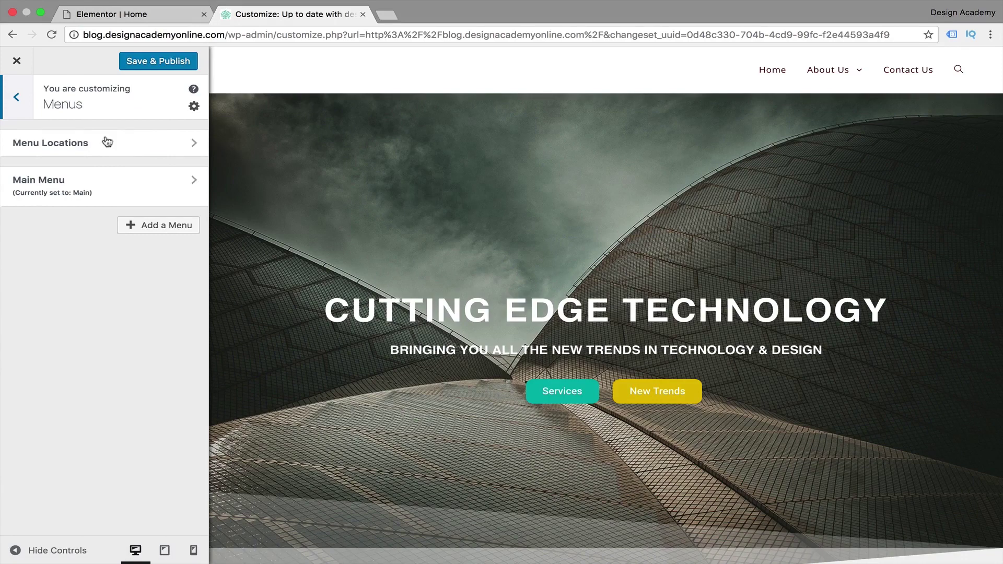
{"action": "left_click", "coordinate": [171, 145]}
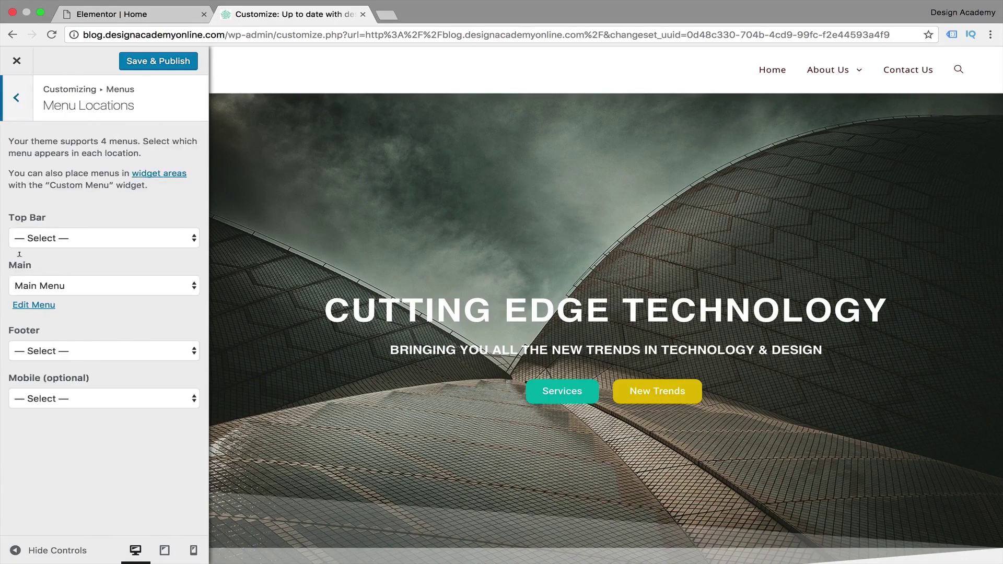
{"action": "left_click", "coordinate": [12, 282]}
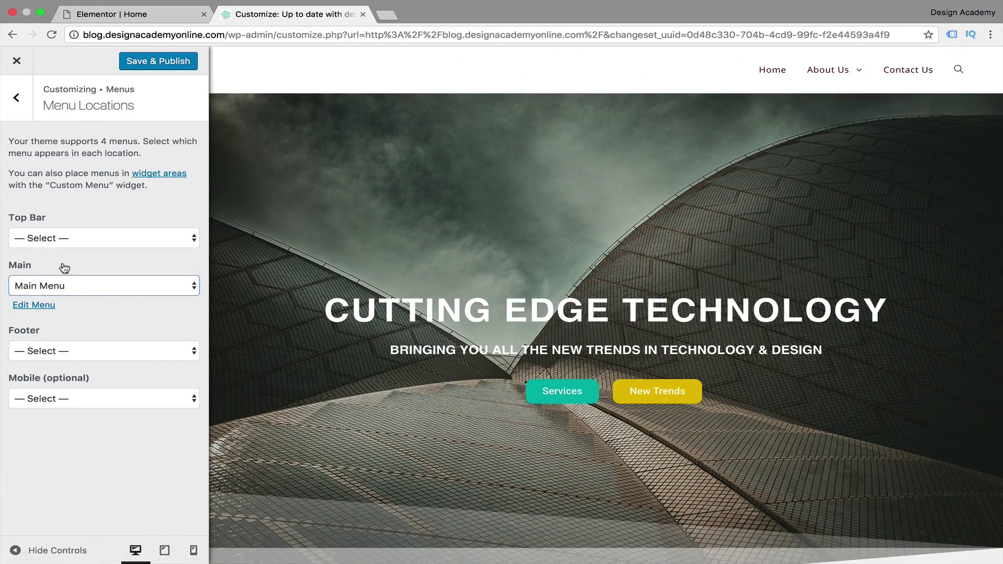
{"action": "left_click", "coordinate": [186, 287]}
{"action": "left_click", "coordinate": [178, 285]}
{"action": "left_click", "coordinate": [175, 287]}
{"action": "left_click", "coordinate": [170, 310]}
{"action": "left_click", "coordinate": [192, 351]}
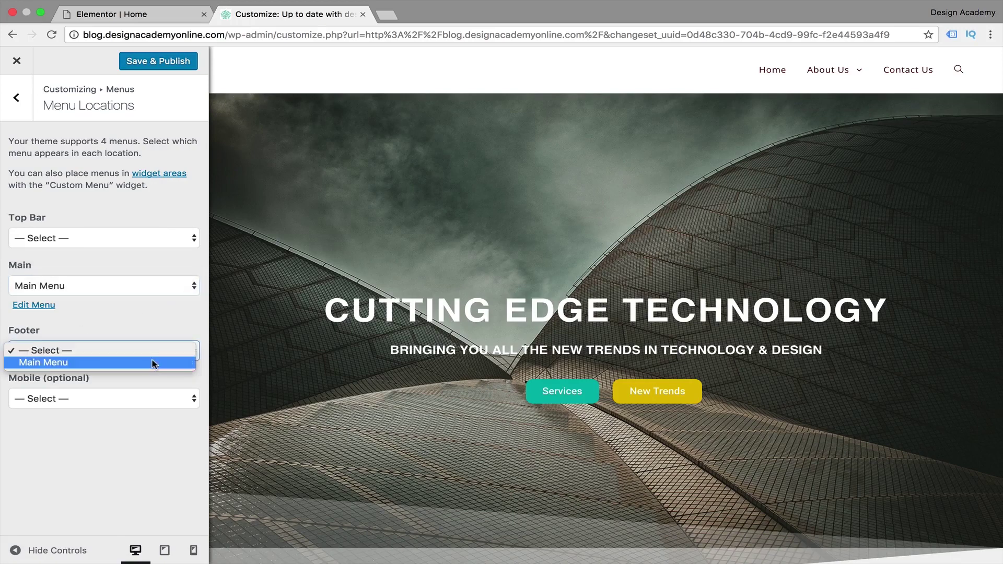
{"action": "left_click", "coordinate": [58, 398]}
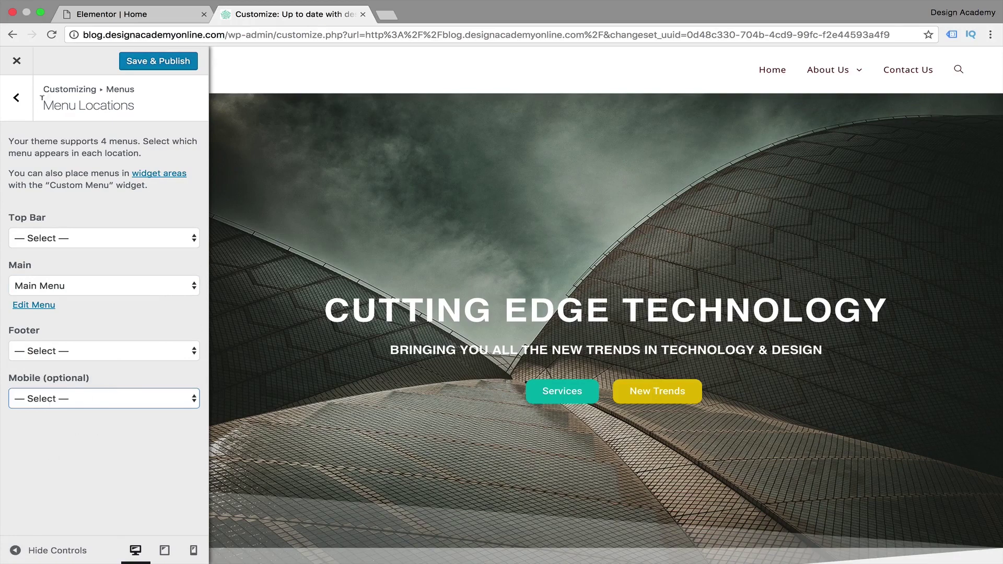
Review the Main Menu's items and display locations, and return to the customizer overview.
{"action": "left_click", "coordinate": [16, 97]}
{"action": "left_click", "coordinate": [15, 180]}
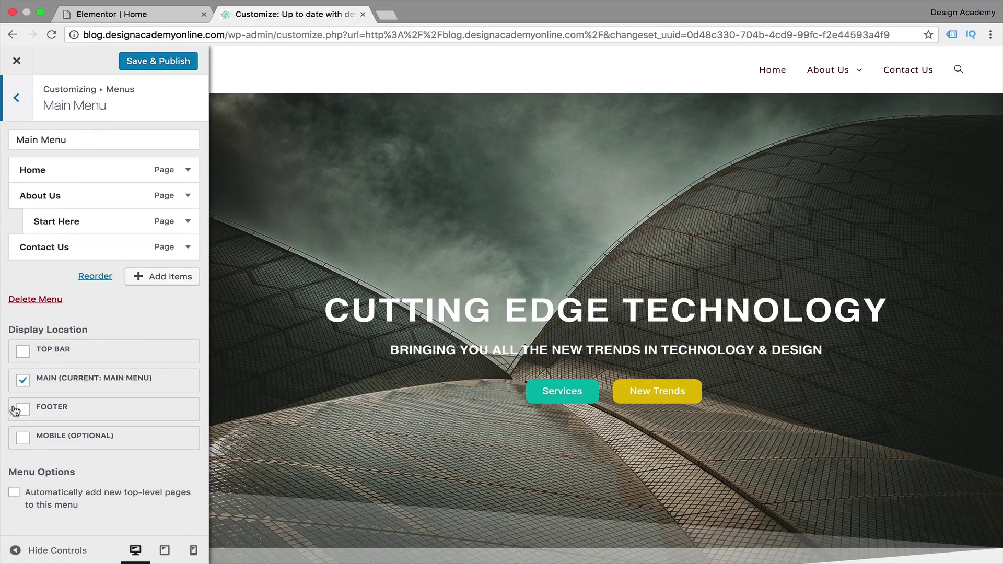
{"action": "left_click", "coordinate": [12, 105]}
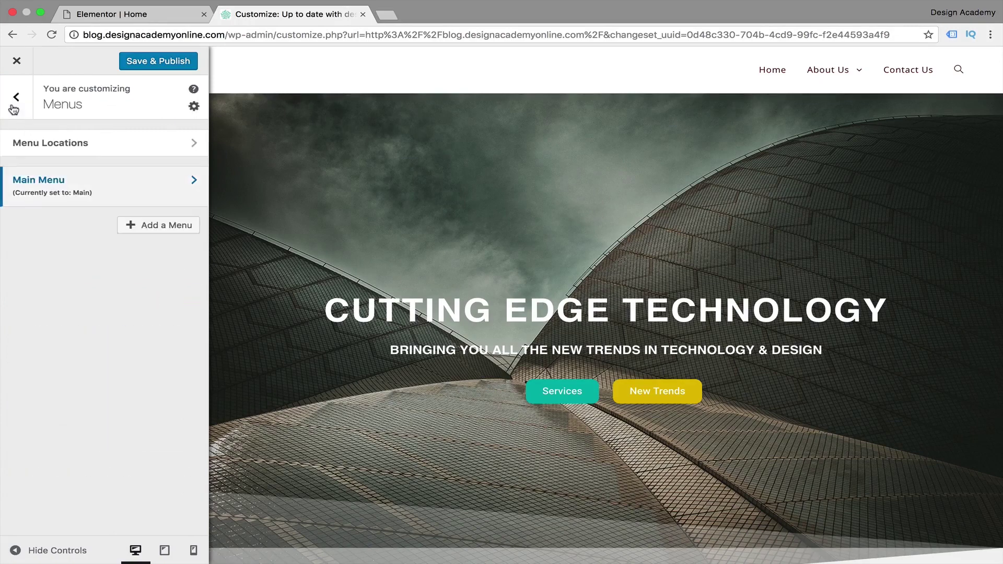
{"action": "left_click", "coordinate": [13, 108]}
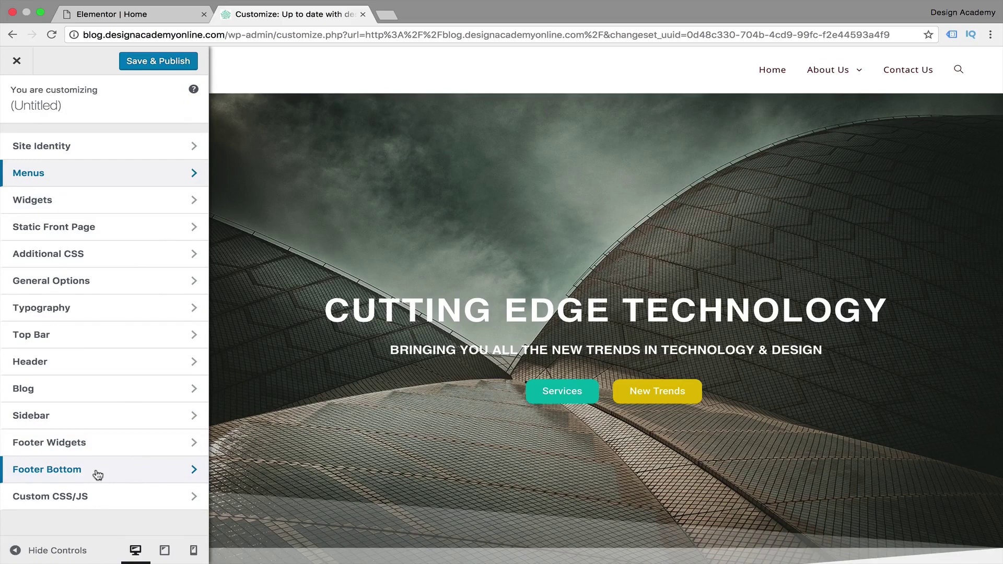
Examine the static front page settings, including the pages available as front page and posts page.
{"action": "left_click", "coordinate": [137, 233]}
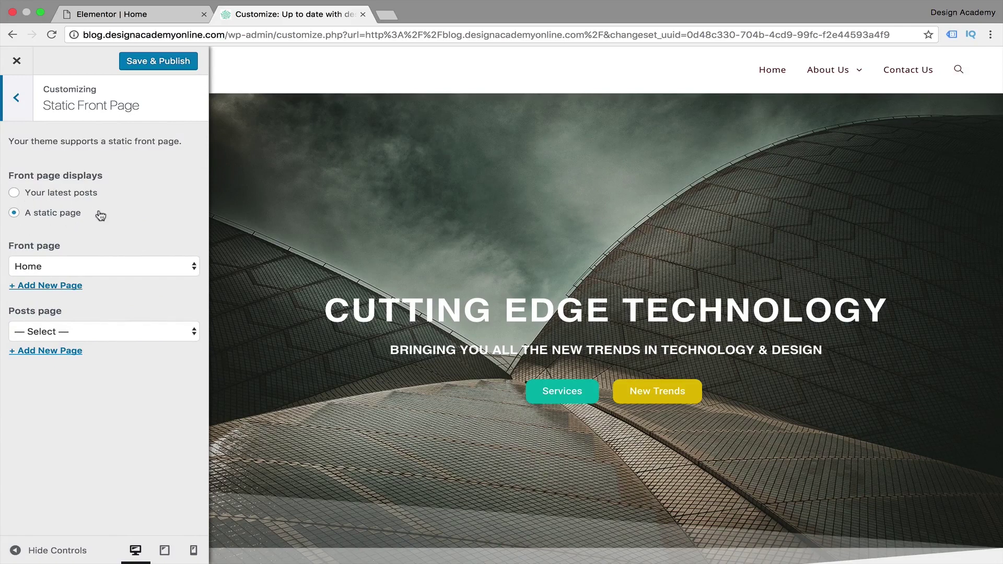
{"action": "left_click", "coordinate": [191, 266]}
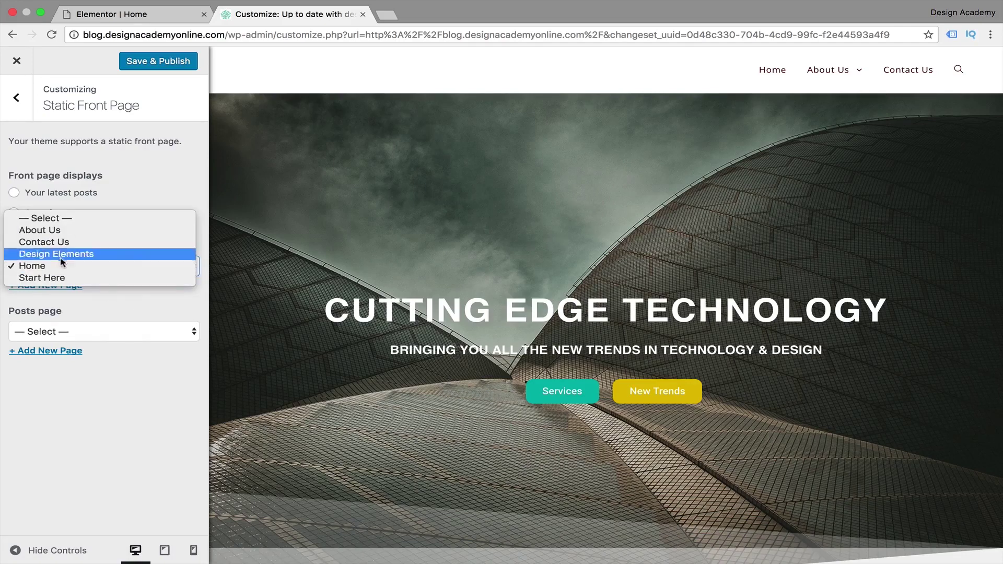
{"action": "left_click", "coordinate": [112, 290]}
{"action": "left_click", "coordinate": [167, 337]}
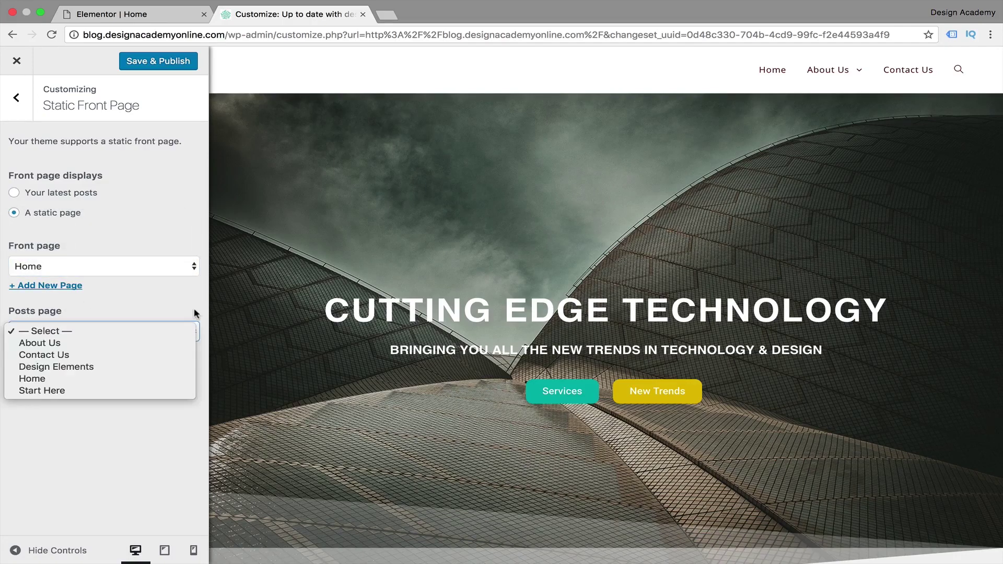
{"action": "left_click", "coordinate": [57, 326]}
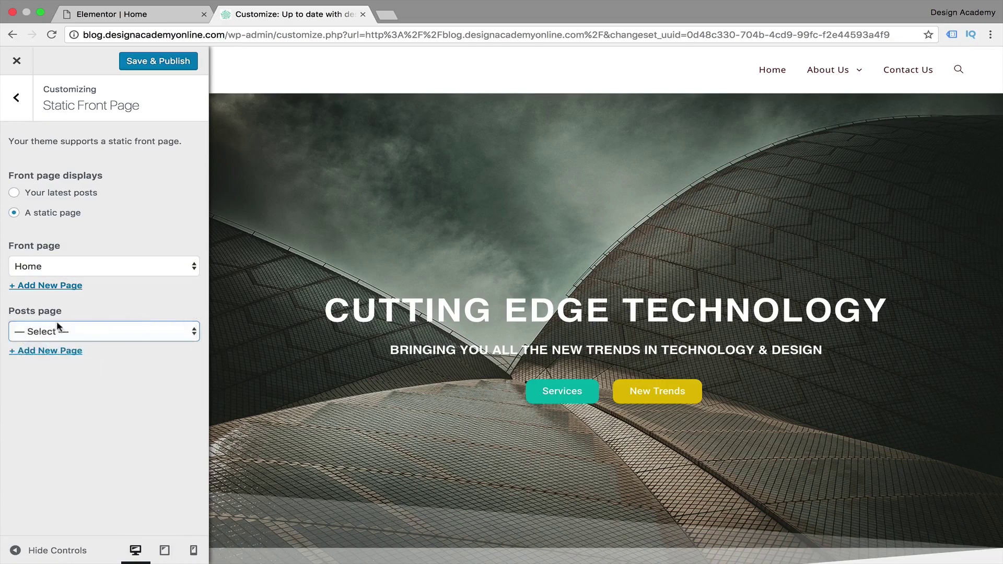
{"action": "left_click", "coordinate": [194, 331]}
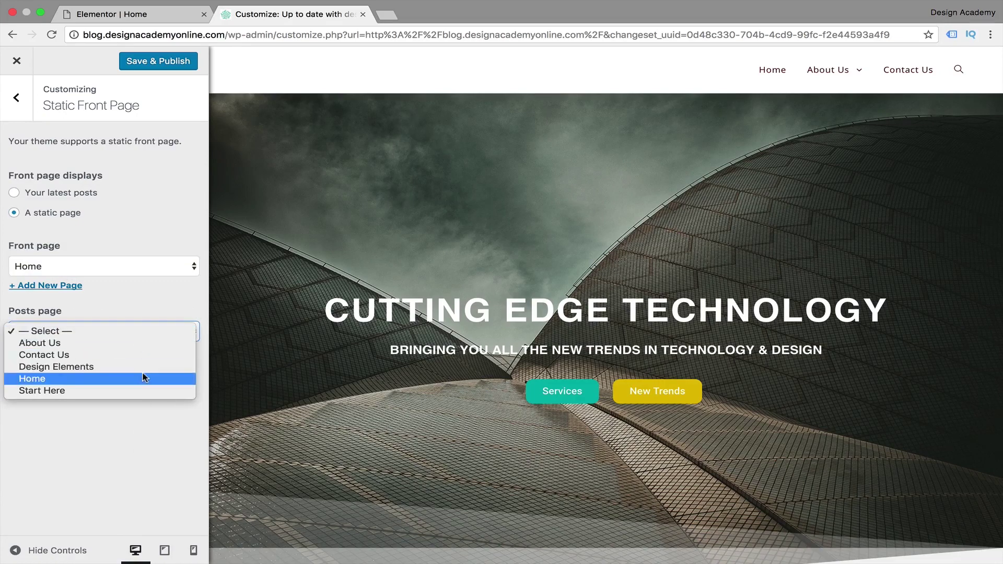
{"action": "left_click", "coordinate": [115, 428]}
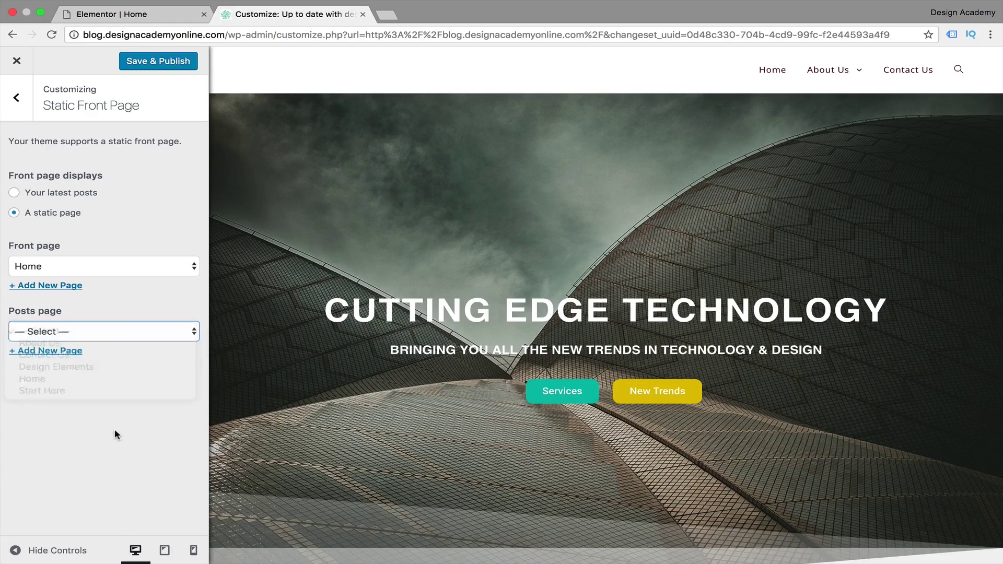
{"action": "left_click", "coordinate": [19, 95]}
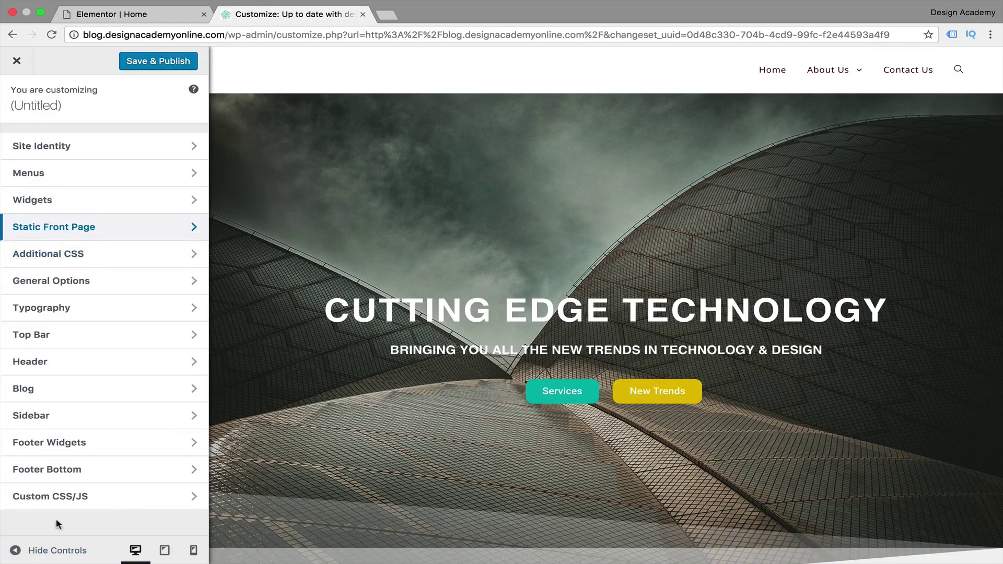
Look through the Custom CSS/JS section and return to the customizer overview.
{"action": "left_click", "coordinate": [103, 509]}
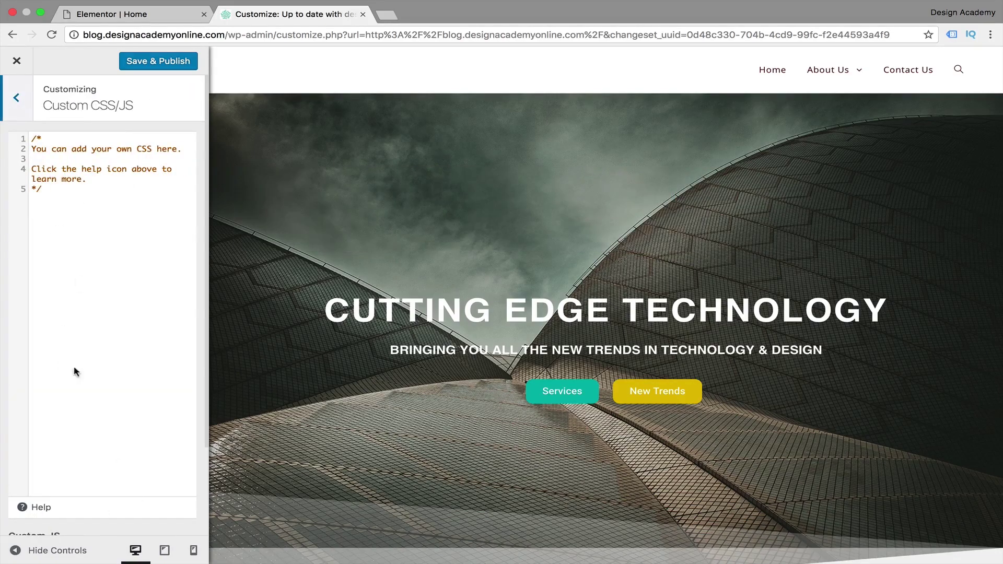
{"action": "scroll", "coordinate": [94, 375], "scroll_direction": "down", "scroll_amount": 5}
{"action": "scroll", "coordinate": [94, 375], "scroll_direction": "up", "scroll_amount": 5}
{"action": "left_click", "coordinate": [23, 90]}
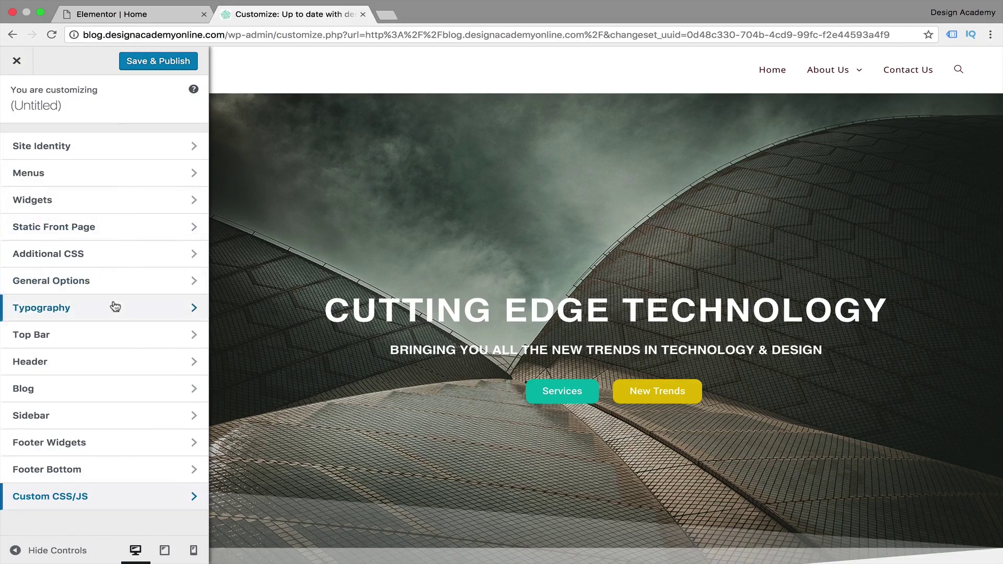
Review the primary, border, site background and link color settings under General Styling in the General Options.
{"action": "left_click", "coordinate": [160, 282]}
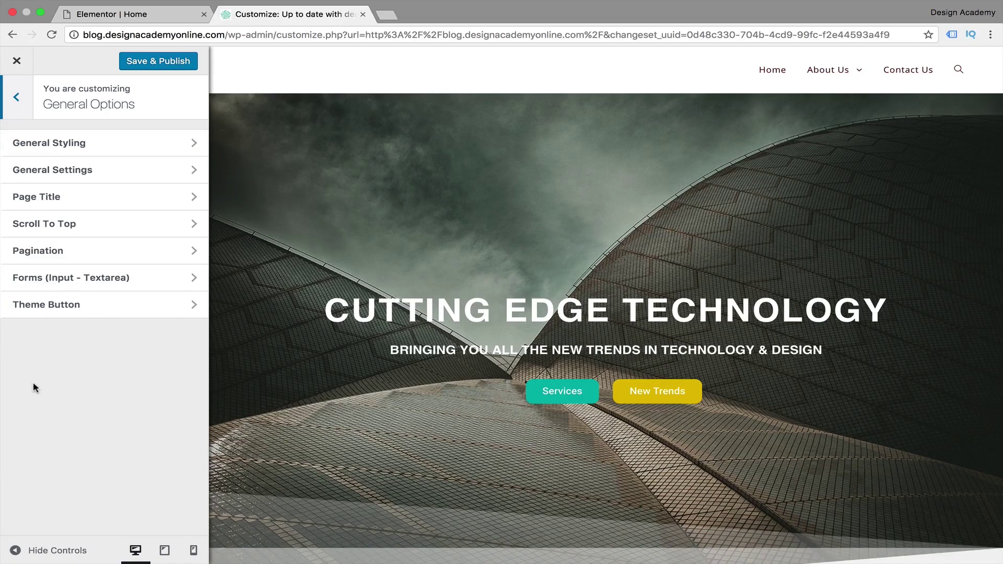
{"action": "key", "text": "Tab"}
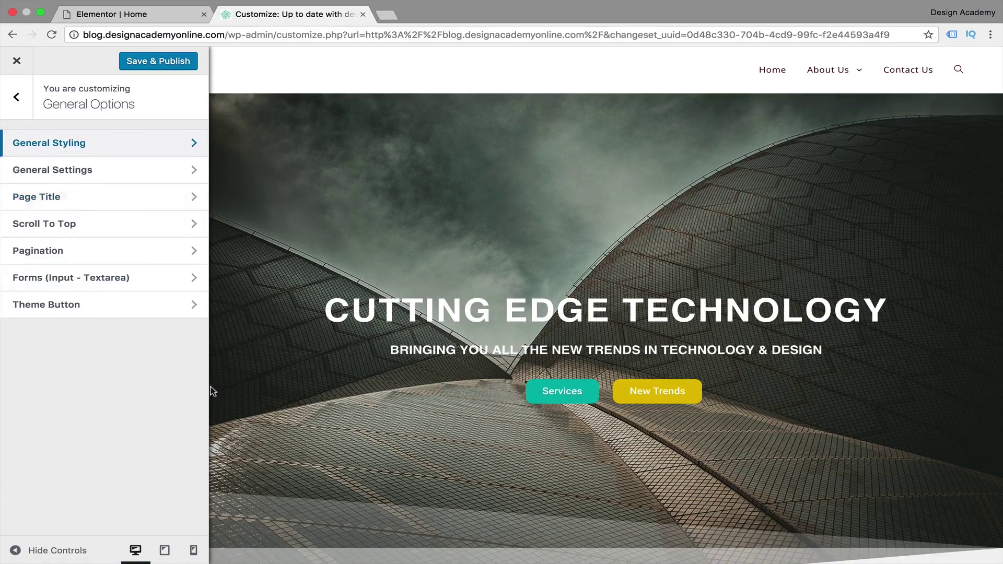
{"action": "mouse_move", "coordinate": [879, 94]}
{"action": "left_click", "coordinate": [62, 151]}
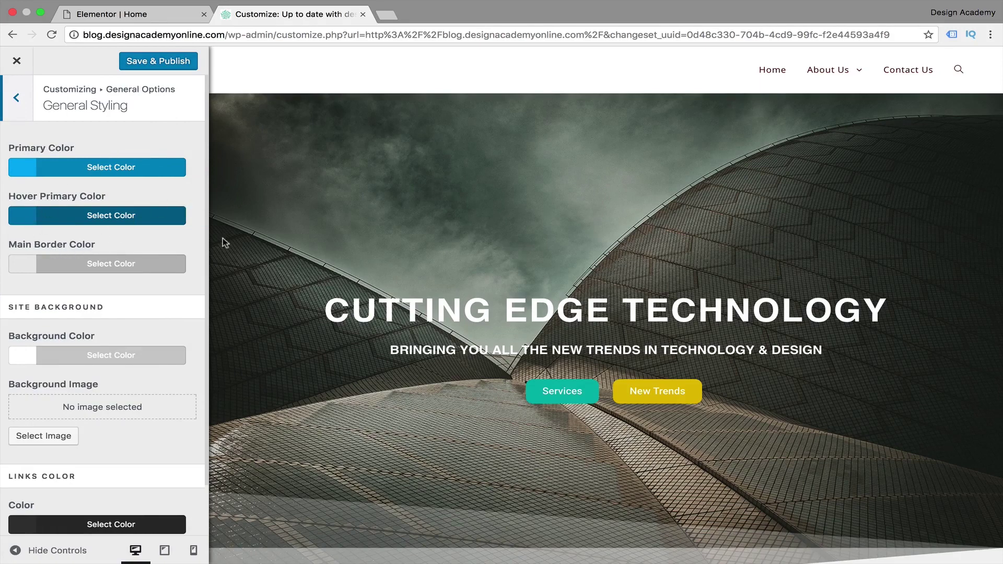
{"action": "scroll", "coordinate": [185, 253], "scroll_direction": "down", "scroll_amount": 2}
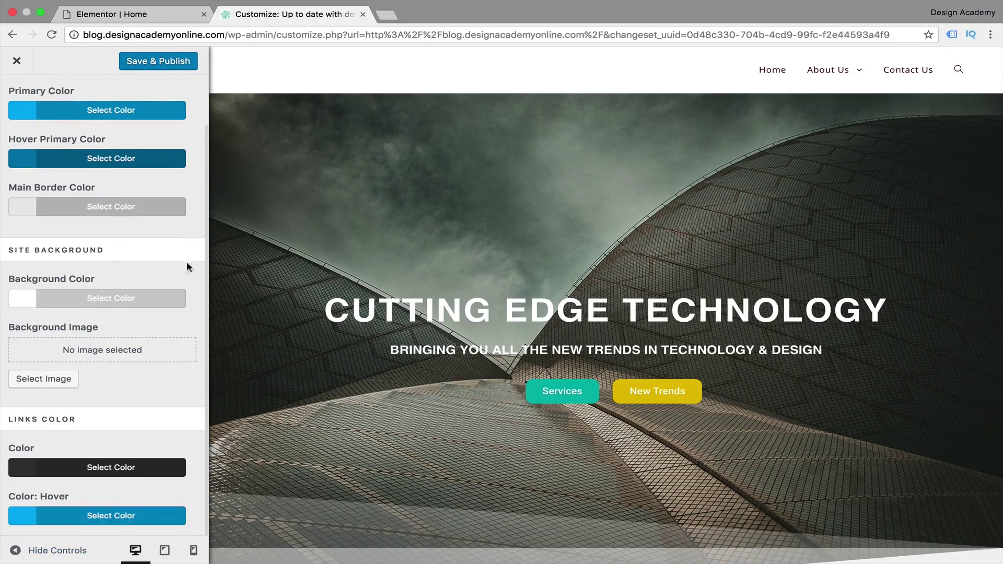
{"action": "scroll", "coordinate": [205, 247], "scroll_direction": "up", "scroll_amount": 2}
{"action": "left_click", "coordinate": [16, 96]}
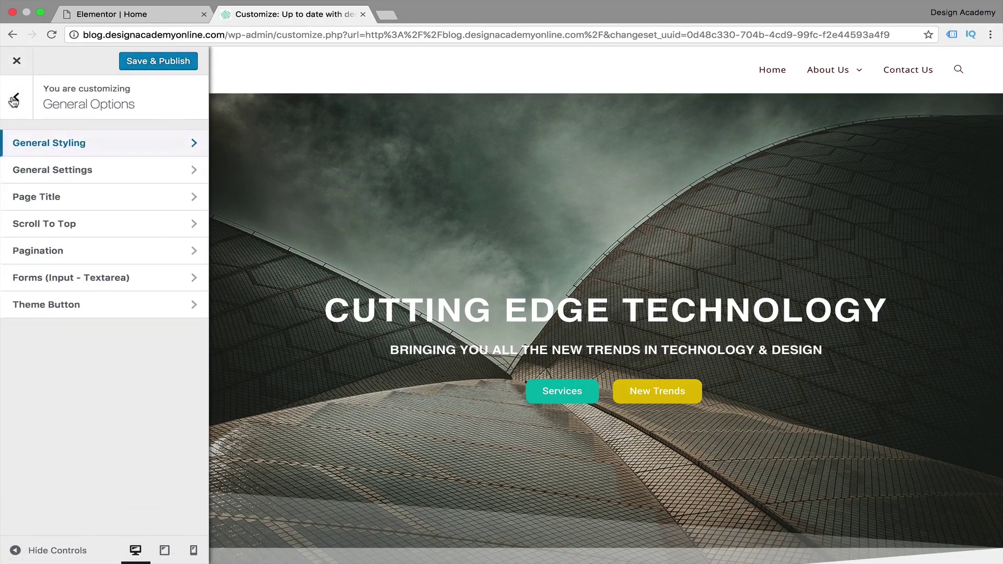
Review the layout, search result and 404 page options in General Settings, and the Page Title options.
{"action": "left_click", "coordinate": [85, 171]}
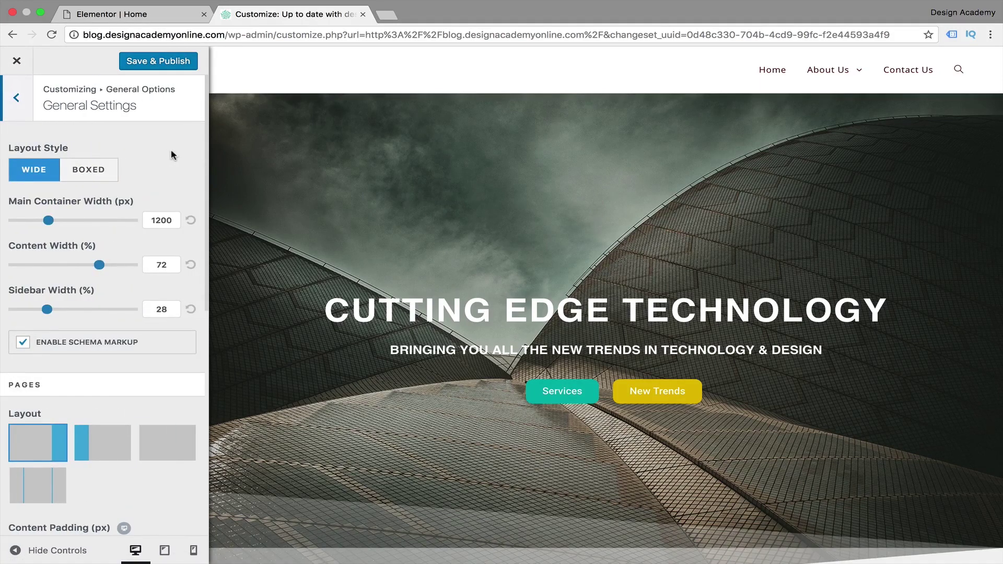
{"action": "scroll", "coordinate": [143, 494], "scroll_direction": "down", "scroll_amount": 3}
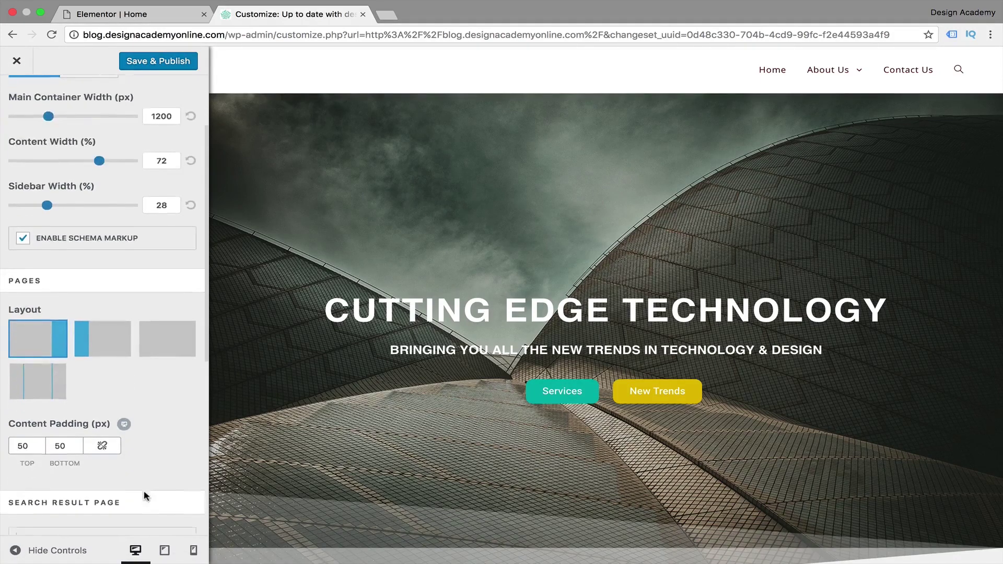
{"action": "scroll", "coordinate": [143, 494], "scroll_direction": "down", "scroll_amount": 5}
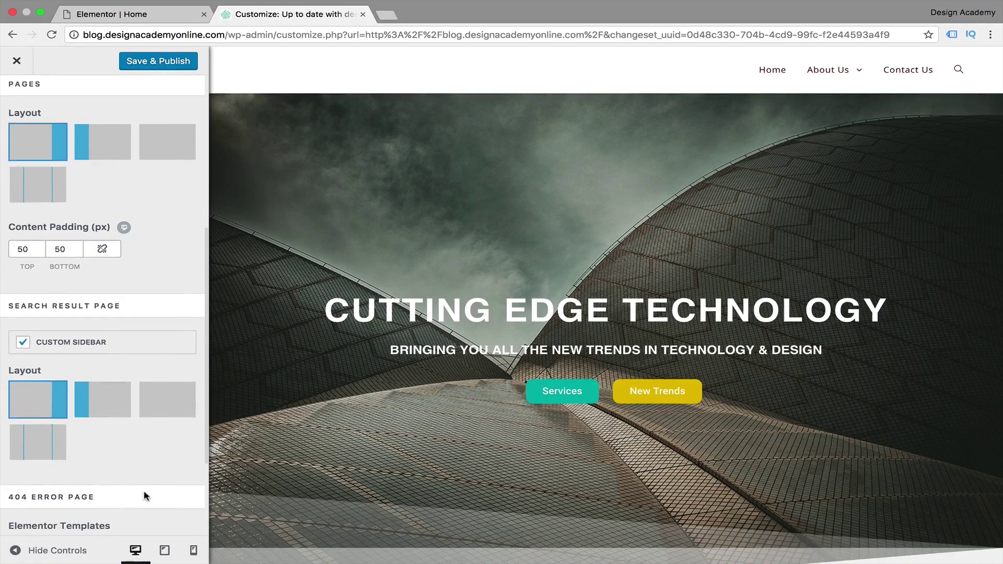
{"action": "scroll", "coordinate": [143, 494], "scroll_direction": "down", "scroll_amount": 4}
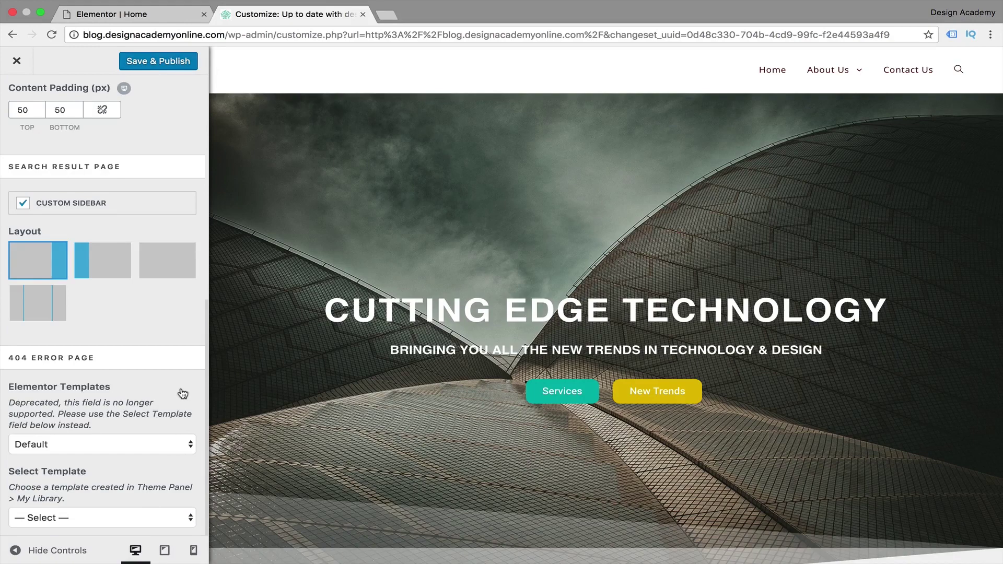
{"action": "scroll", "coordinate": [183, 393], "scroll_direction": "up", "scroll_amount": 10}
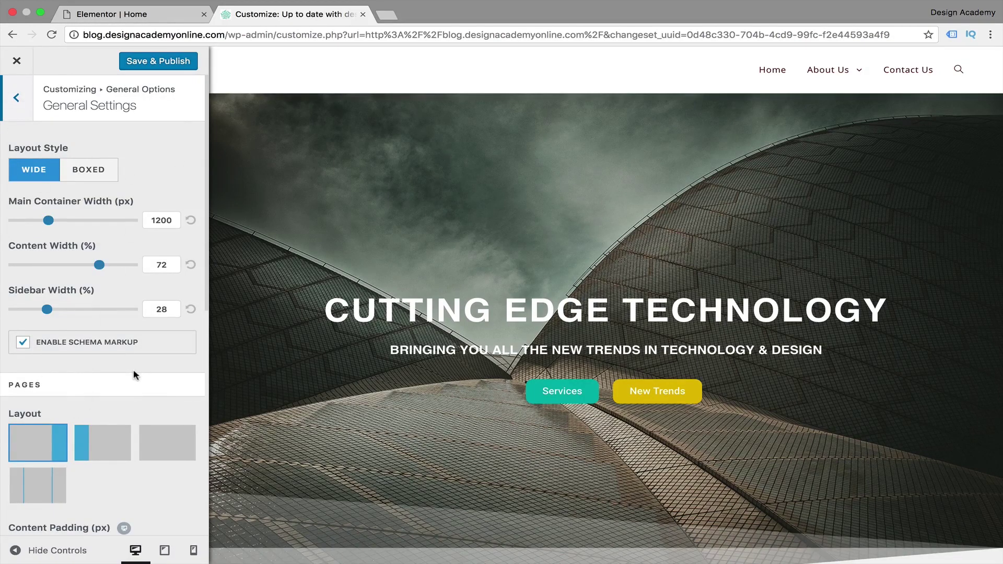
{"action": "left_click", "coordinate": [29, 107]}
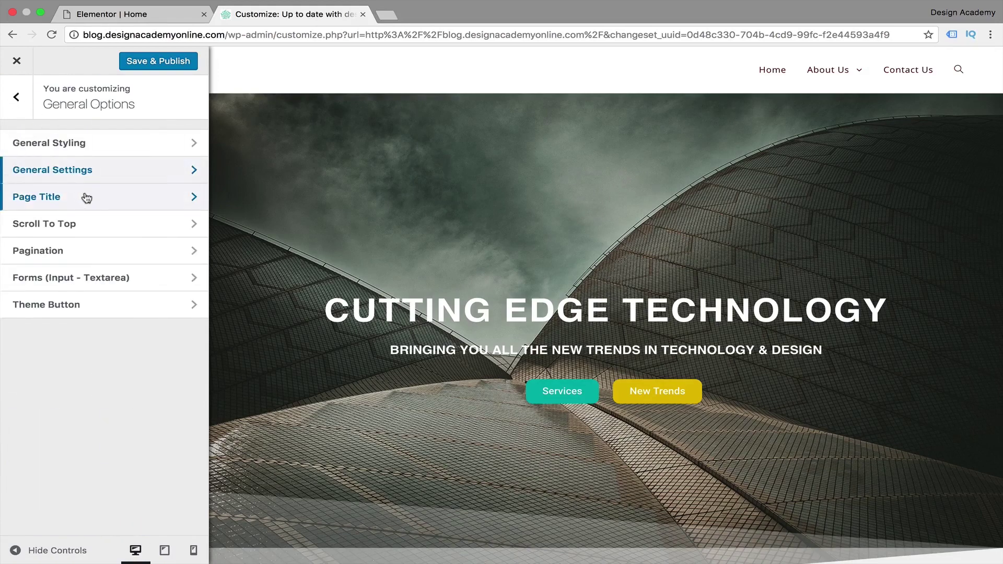
{"action": "left_click", "coordinate": [85, 197]}
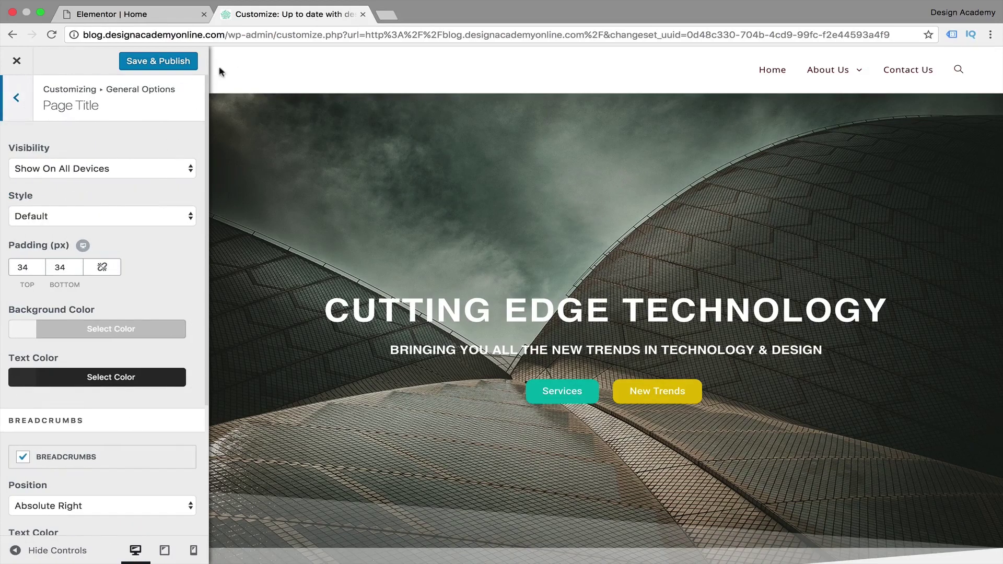
{"action": "left_click", "coordinate": [16, 97]}
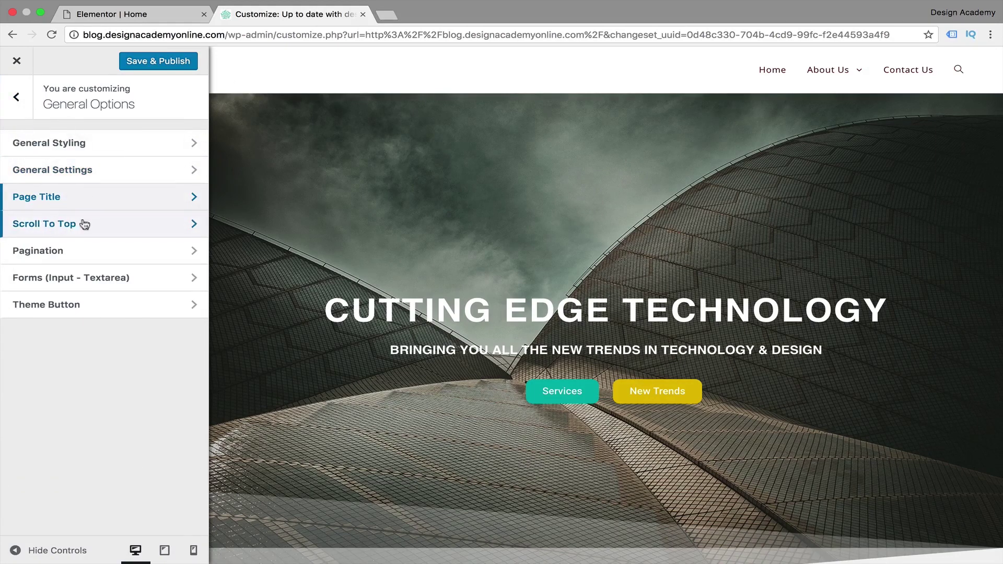
Try out the double chevron, boxed, triangle and bold chevron arrow icons for the scroll-up button, and restore the thin single chevron.
{"action": "left_click", "coordinate": [116, 226]}
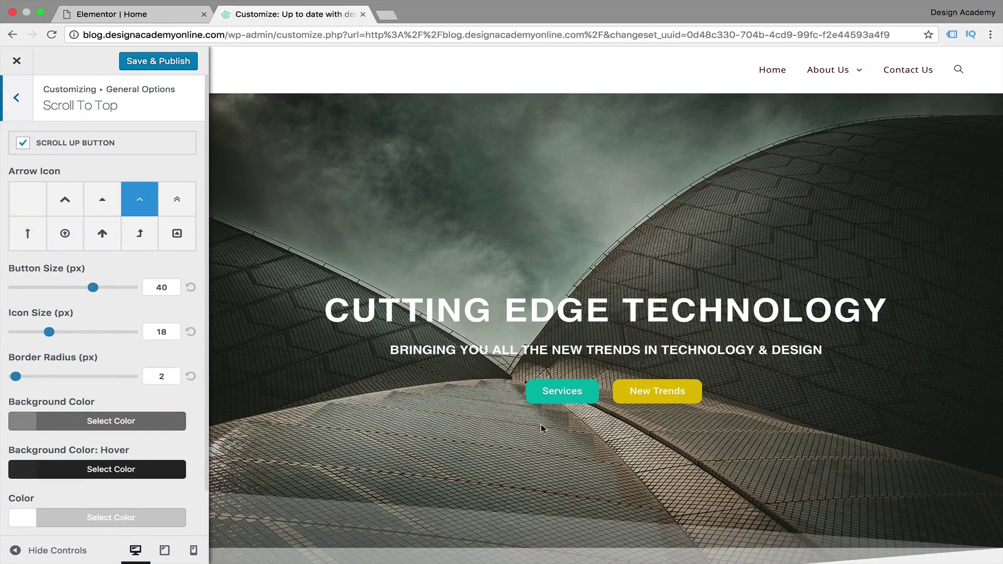
{"action": "scroll", "coordinate": [729, 385], "scroll_direction": "down", "scroll_amount": 10}
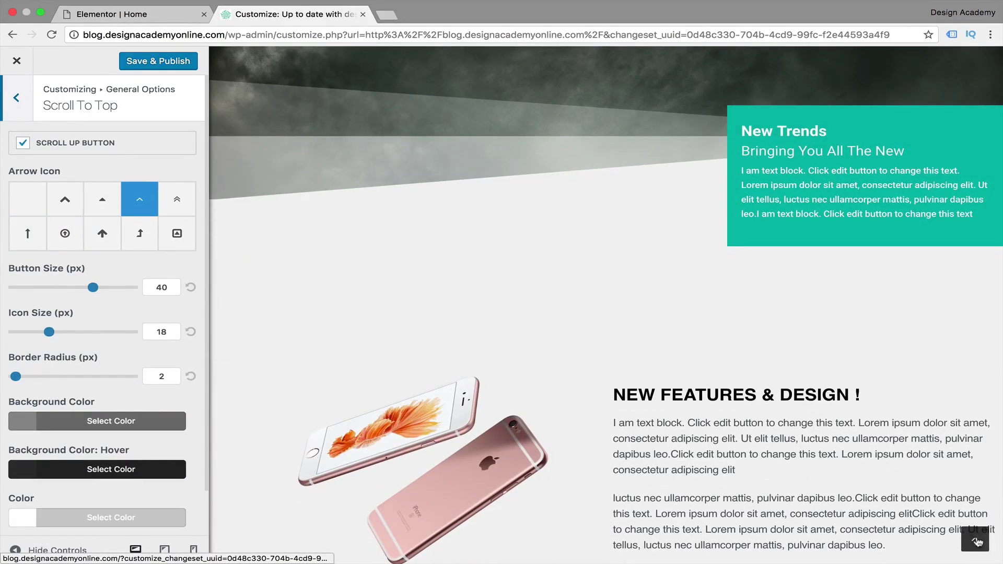
{"action": "left_click", "coordinate": [180, 205]}
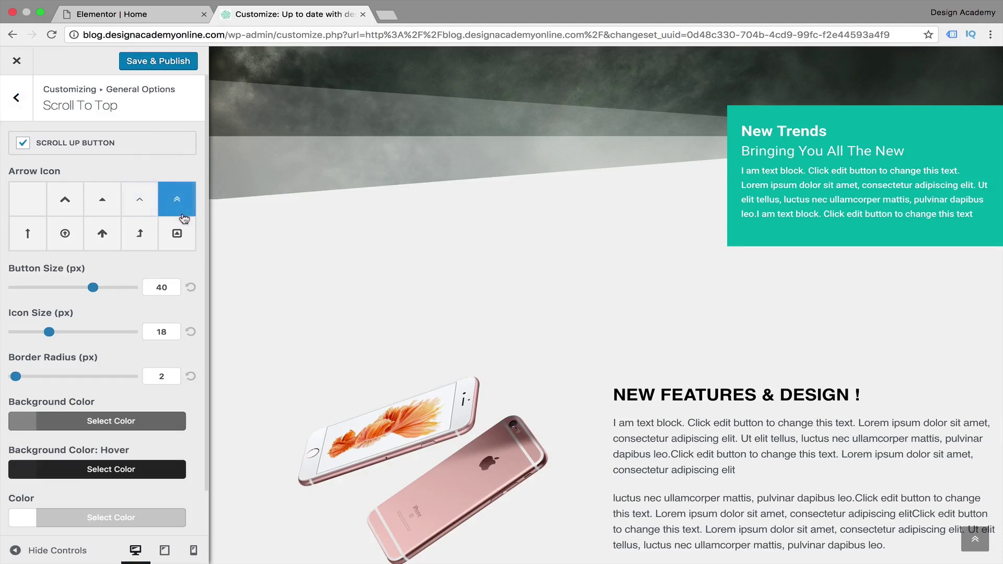
{"action": "left_click", "coordinate": [175, 235]}
{"action": "left_click", "coordinate": [139, 199]}
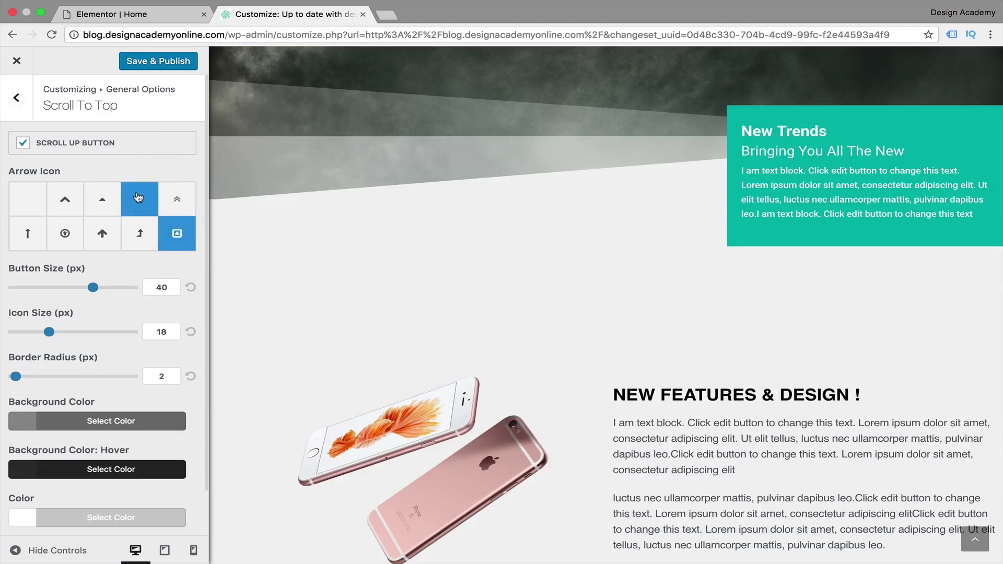
{"action": "left_click", "coordinate": [112, 200]}
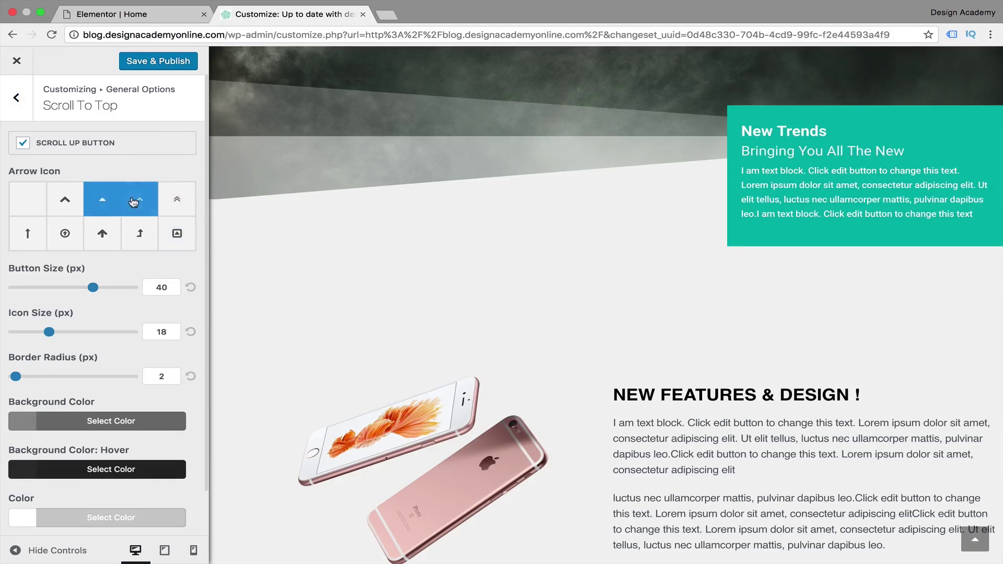
{"action": "left_click", "coordinate": [71, 202]}
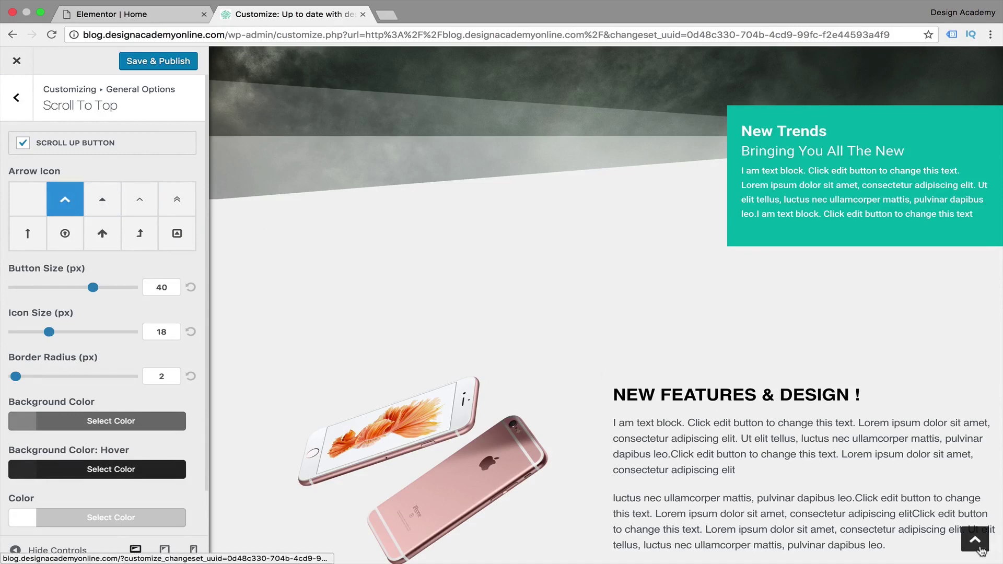
{"action": "scroll", "coordinate": [726, 471], "scroll_direction": "down", "scroll_amount": 5}
{"action": "scroll", "coordinate": [728, 475], "scroll_direction": "up", "scroll_amount": 10}
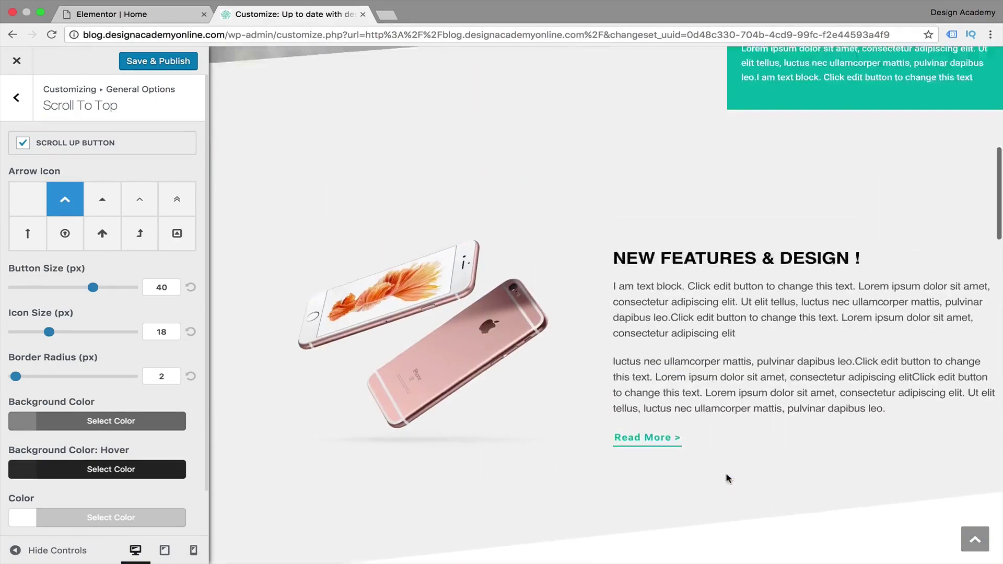
{"action": "scroll", "coordinate": [727, 476], "scroll_direction": "down", "scroll_amount": 1}
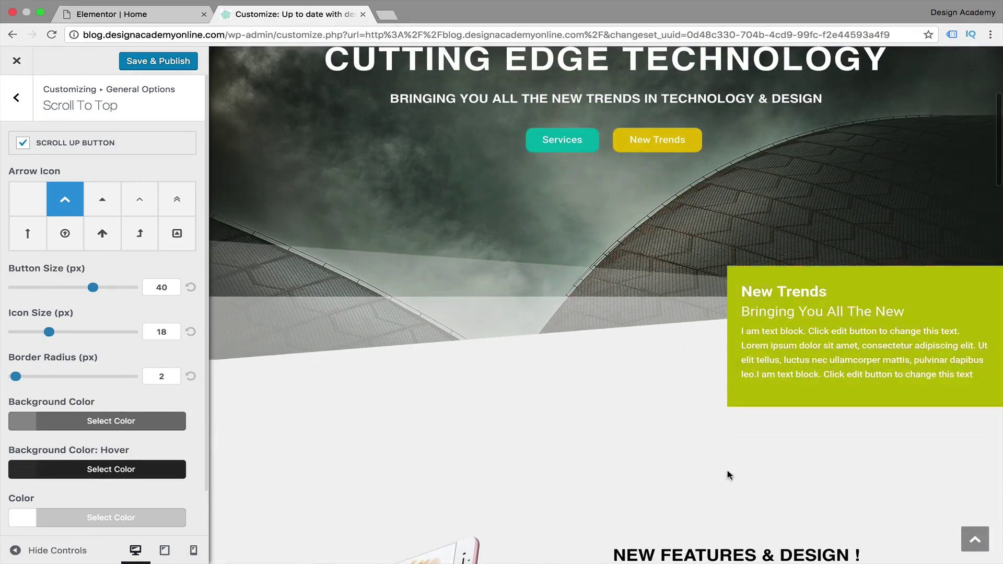
{"action": "left_click", "coordinate": [139, 201]}
{"action": "scroll", "coordinate": [315, 419], "scroll_direction": "down", "scroll_amount": 4}
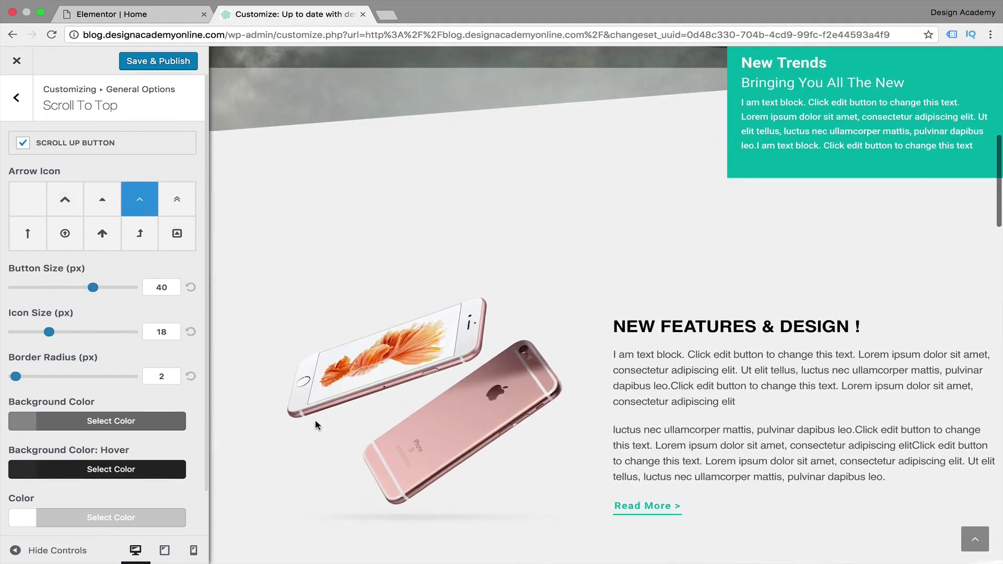
Review the remaining size, border radius and color settings of the scroll-up button, and return to the customizer overview.
{"action": "scroll", "coordinate": [315, 424], "scroll_direction": "down", "scroll_amount": 3}
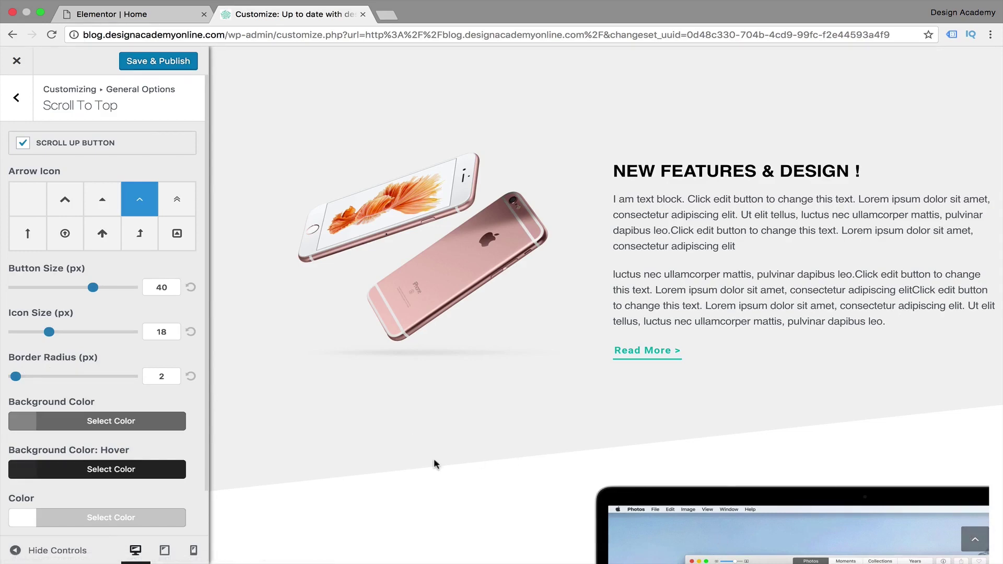
{"action": "scroll", "coordinate": [7, 385], "scroll_direction": "down", "scroll_amount": 2}
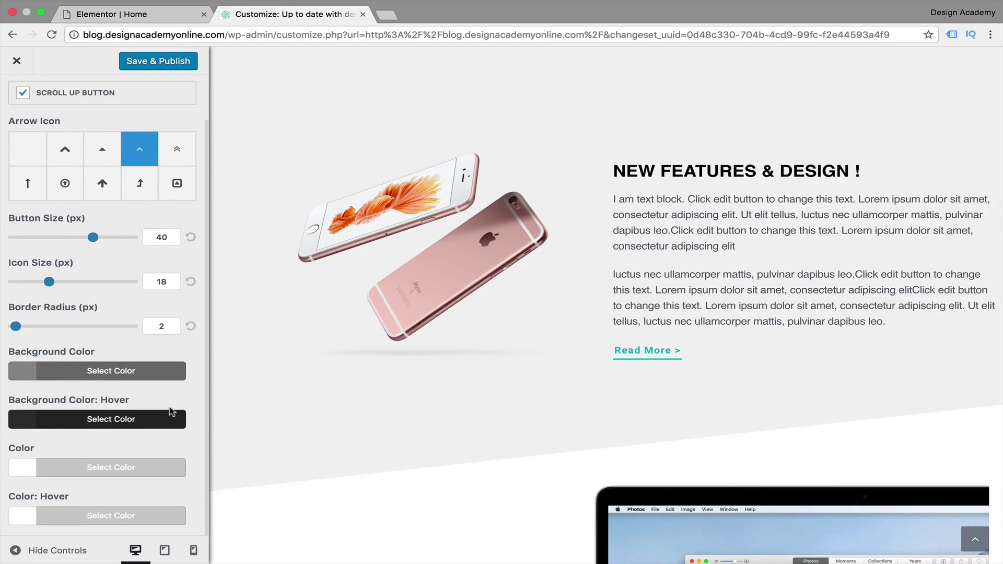
{"action": "scroll", "coordinate": [21, 151], "scroll_direction": "up", "scroll_amount": 2}
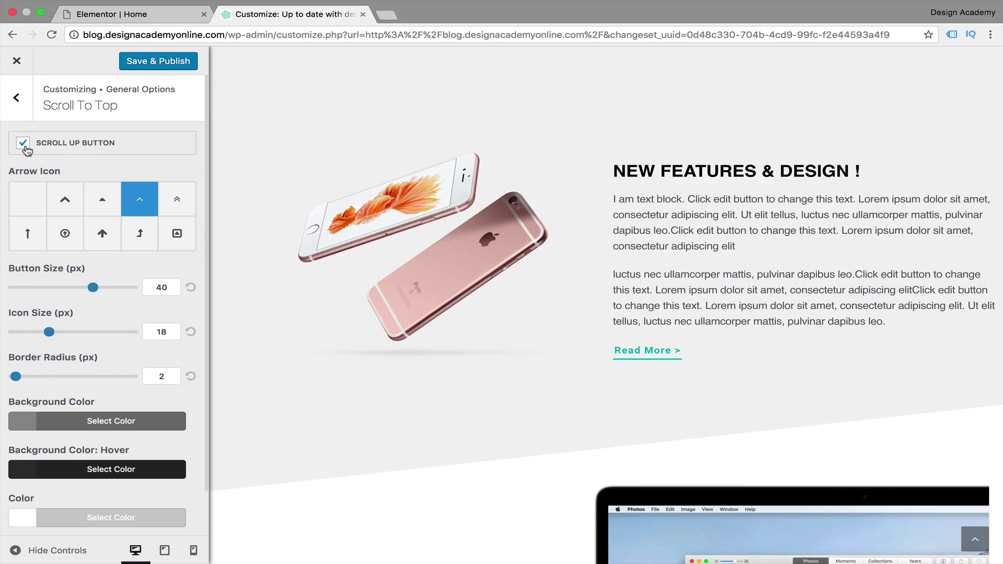
{"action": "scroll", "coordinate": [392, 181], "scroll_direction": "up", "scroll_amount": 3}
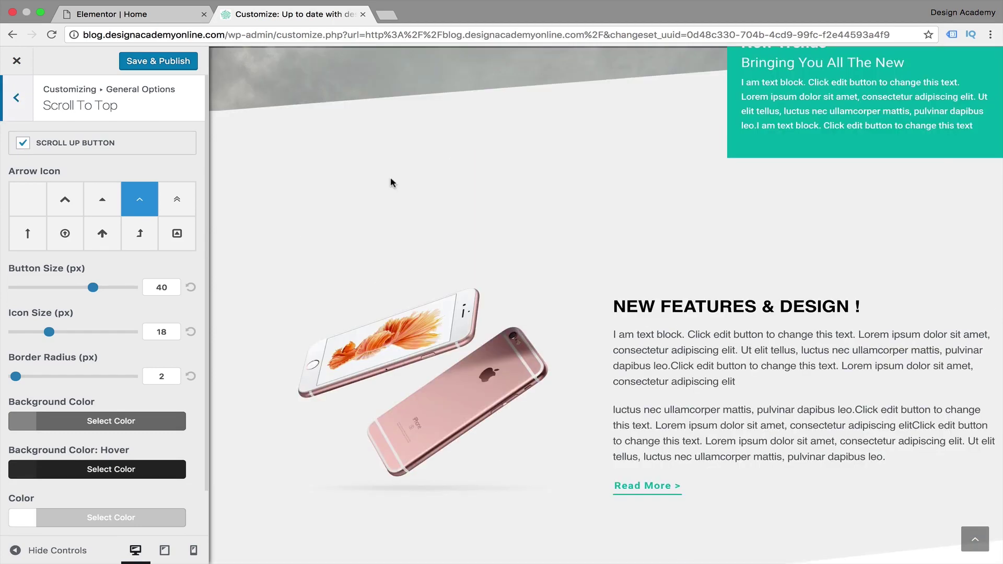
{"action": "left_click", "coordinate": [17, 99]}
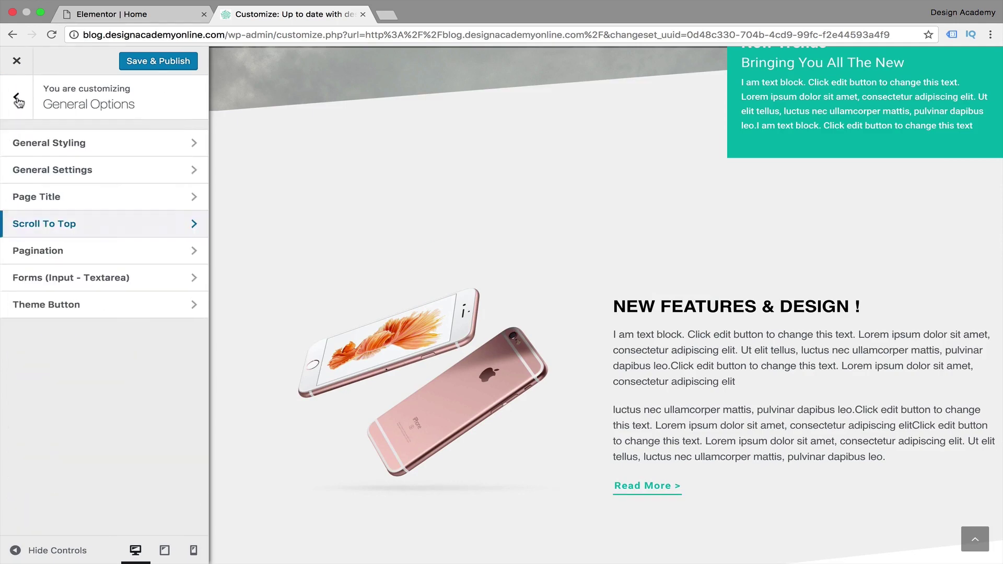
{"action": "left_click", "coordinate": [17, 99]}
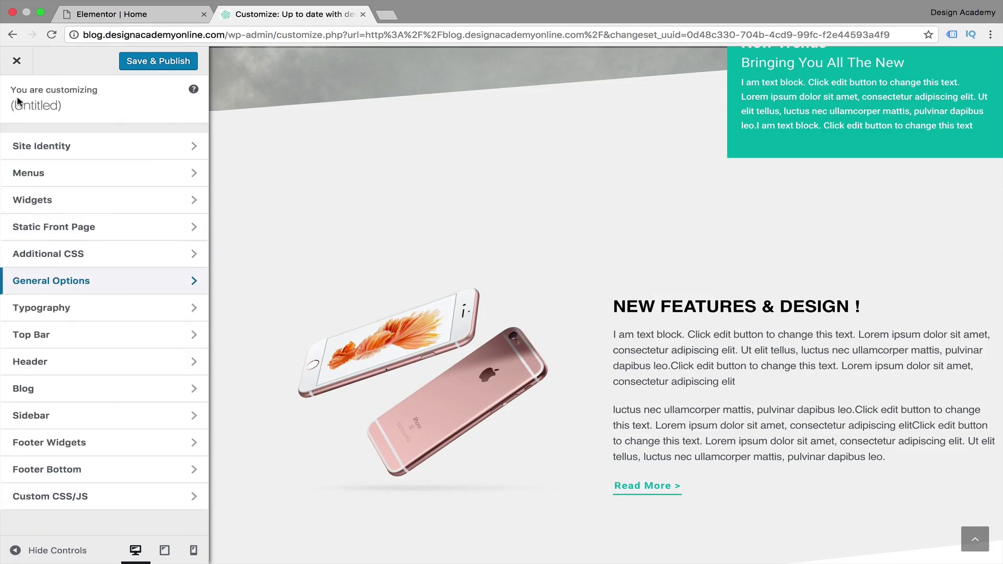
Set the font family of the Main Menu typography to Roboto.
{"action": "left_click", "coordinate": [121, 308]}
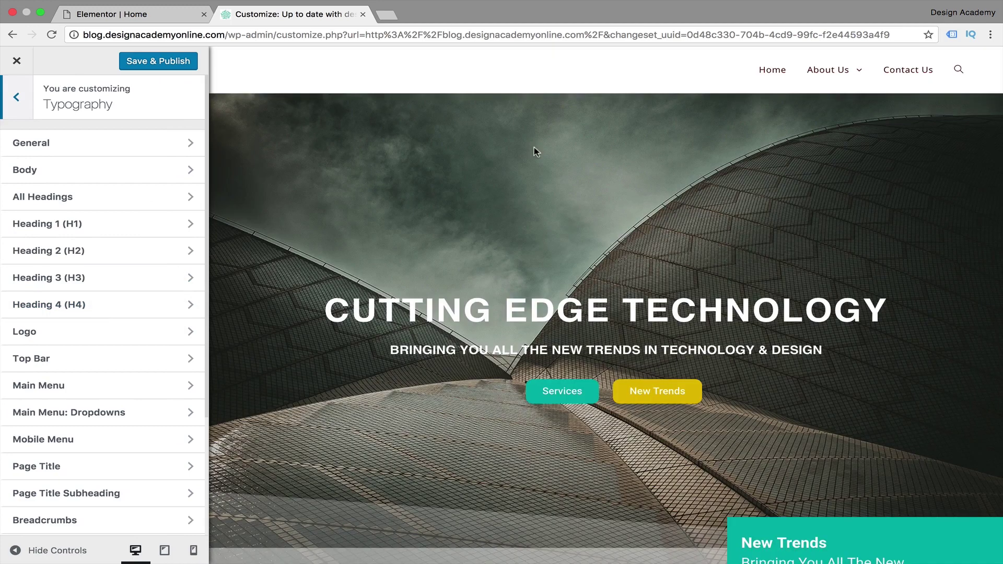
{"action": "key", "text": "Tab"}
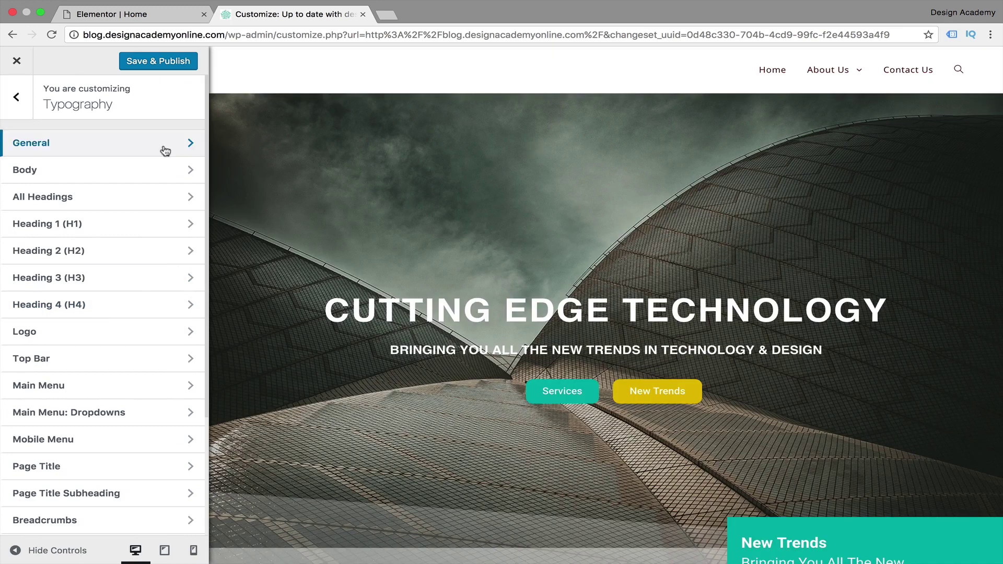
{"action": "left_click", "coordinate": [117, 385]}
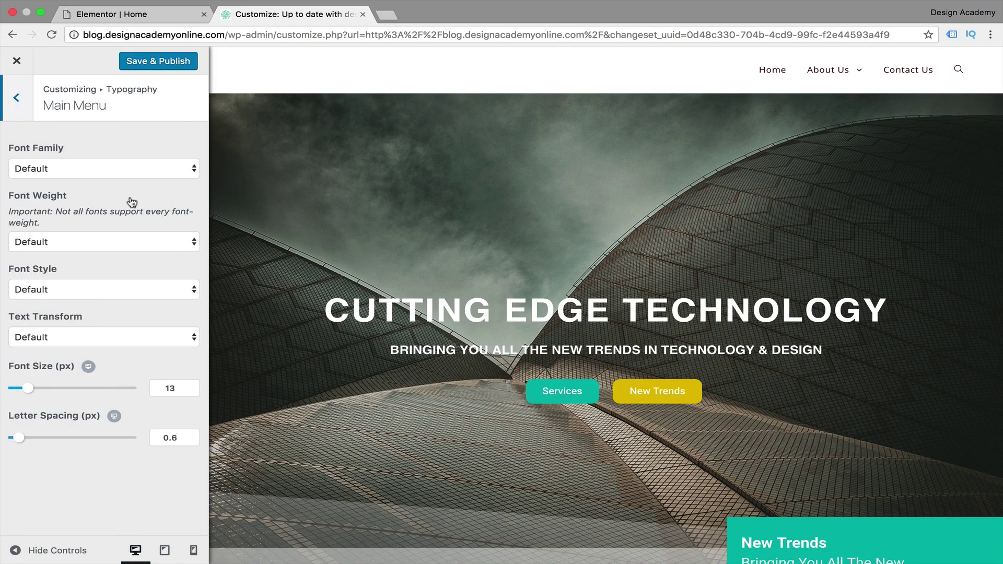
{"action": "left_click", "coordinate": [192, 169]}
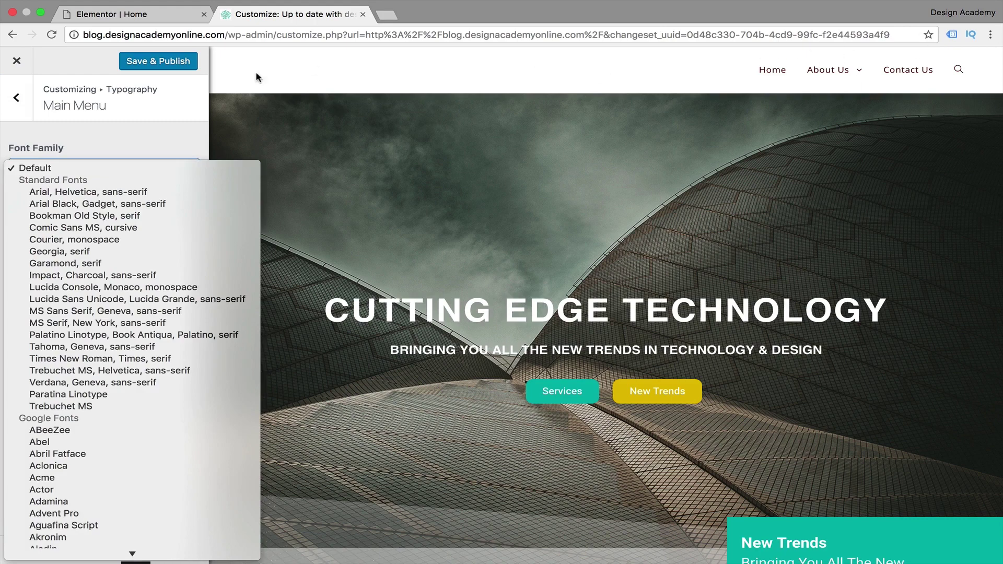
{"action": "left_click", "coordinate": [148, 170]}
{"action": "left_click", "coordinate": [148, 171]}
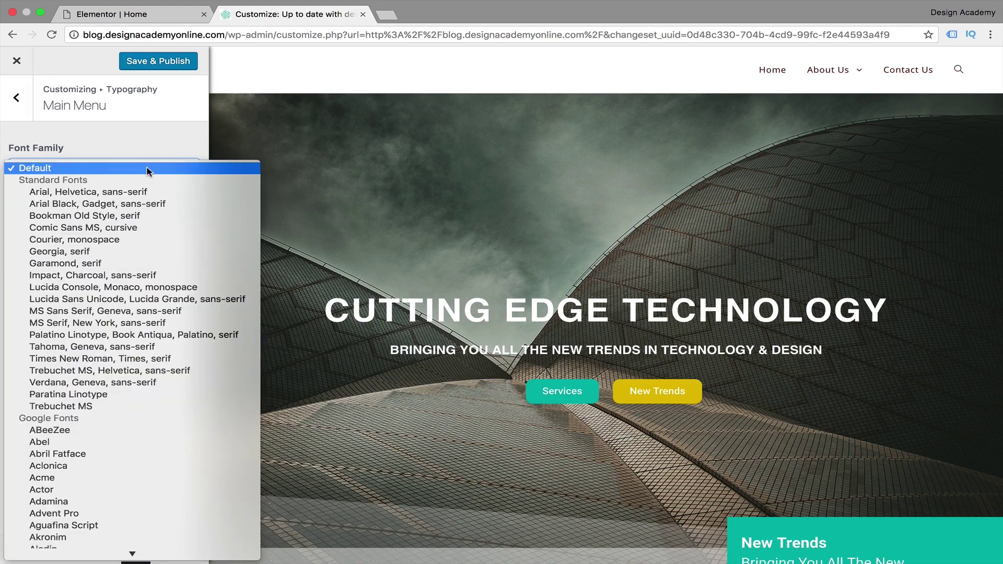
{"action": "type", "text": "san"}
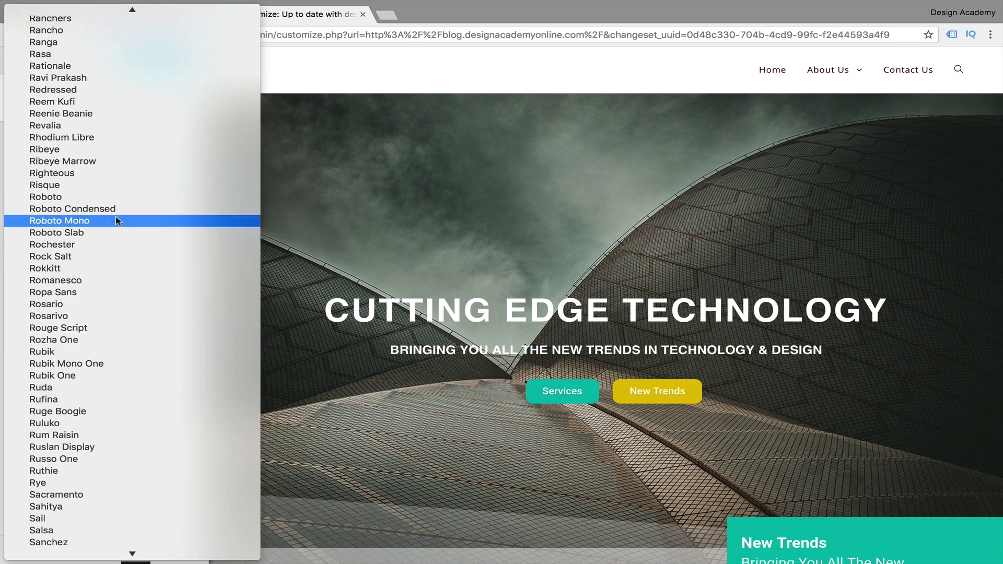
{"action": "left_click", "coordinate": [125, 197]}
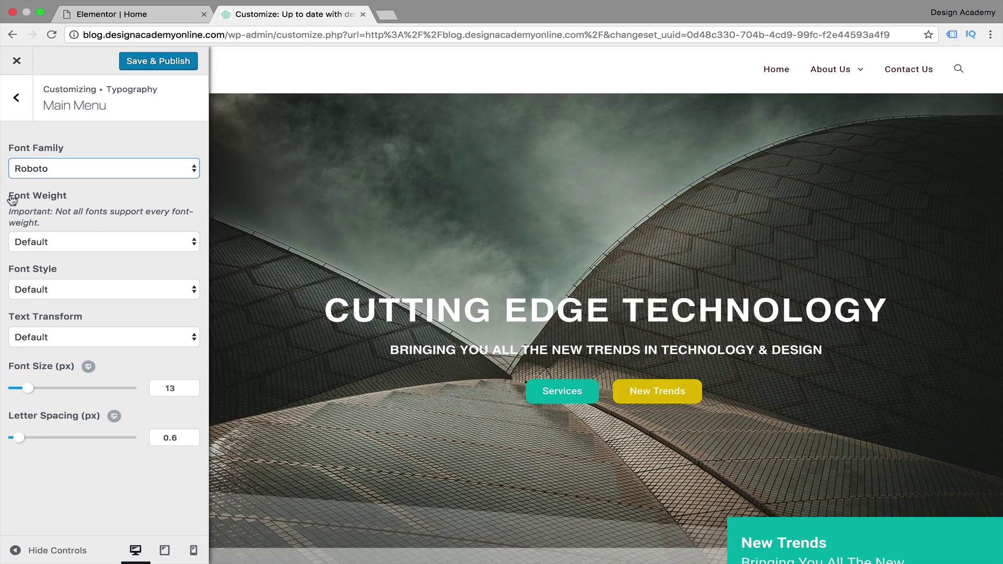
Set the main menu's font weight to Book: 300 and its text transform to Uppercase.
{"action": "left_click", "coordinate": [191, 250]}
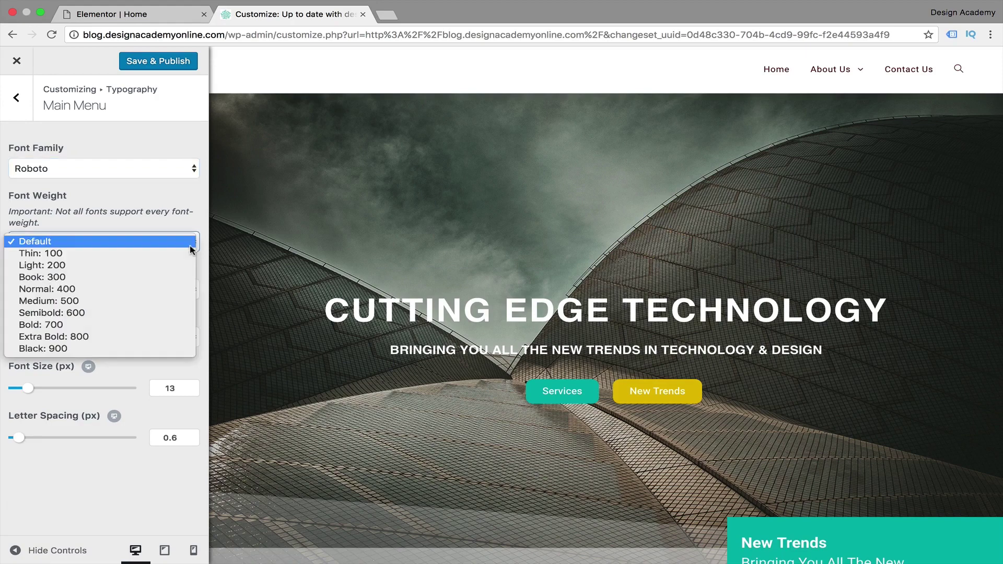
{"action": "left_click", "coordinate": [125, 278]}
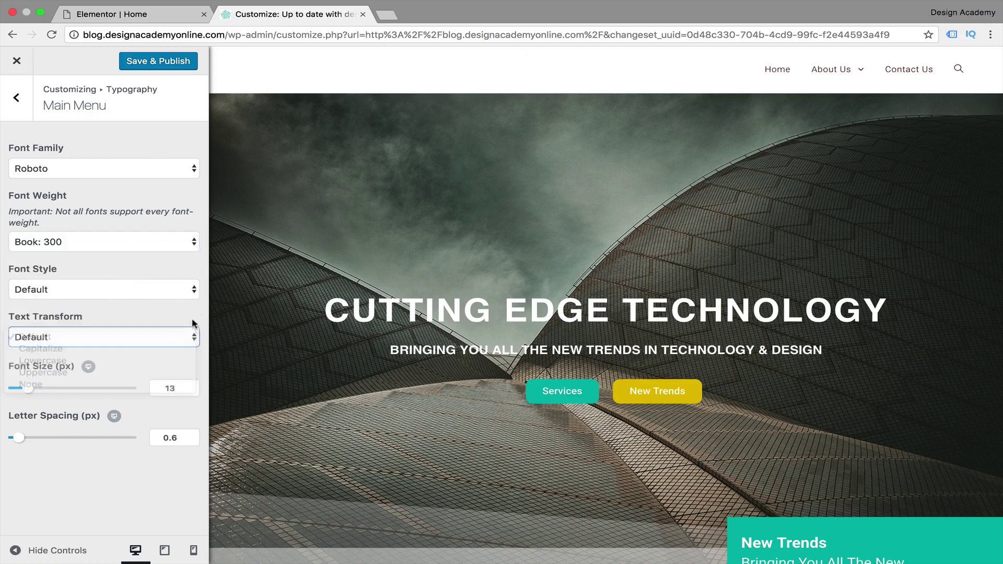
{"action": "left_click", "coordinate": [191, 337]}
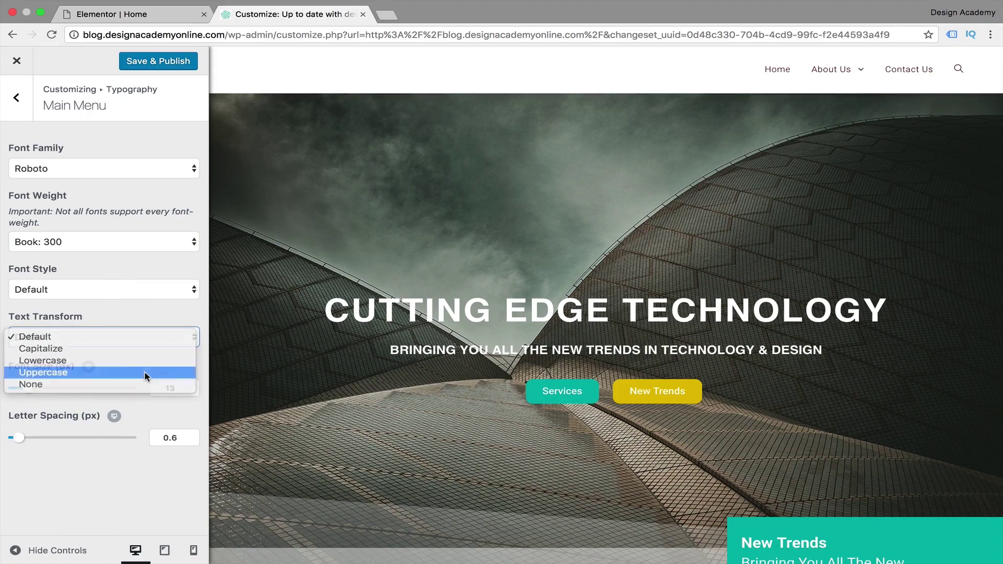
{"action": "left_click", "coordinate": [146, 374]}
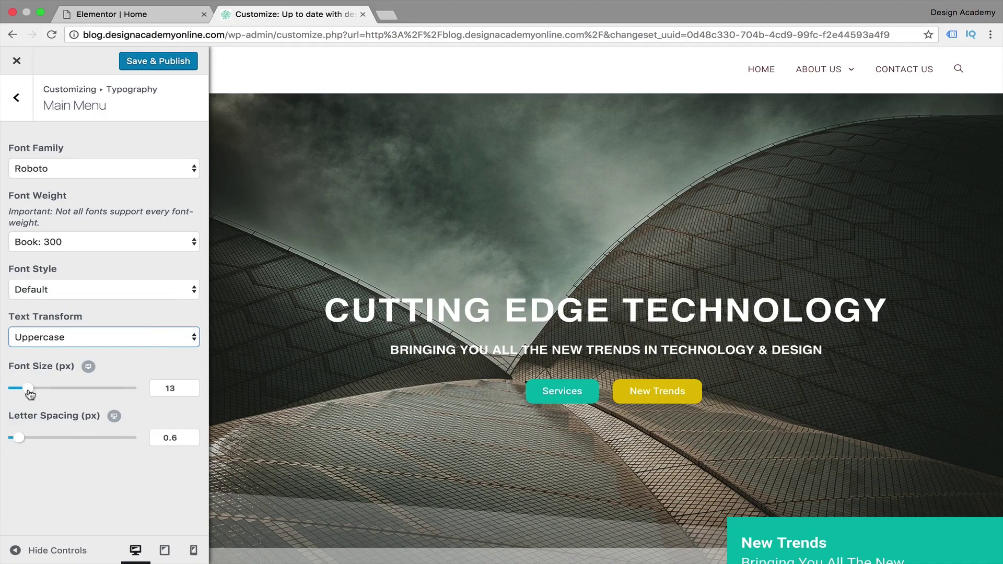
{"action": "mouse_move", "coordinate": [28, 396]}
{"action": "left_mouse_down"}
{"action": "mouse_move", "coordinate": [43, 393]}
{"action": "mouse_move", "coordinate": [30, 393]}
{"action": "left_mouse_up"}
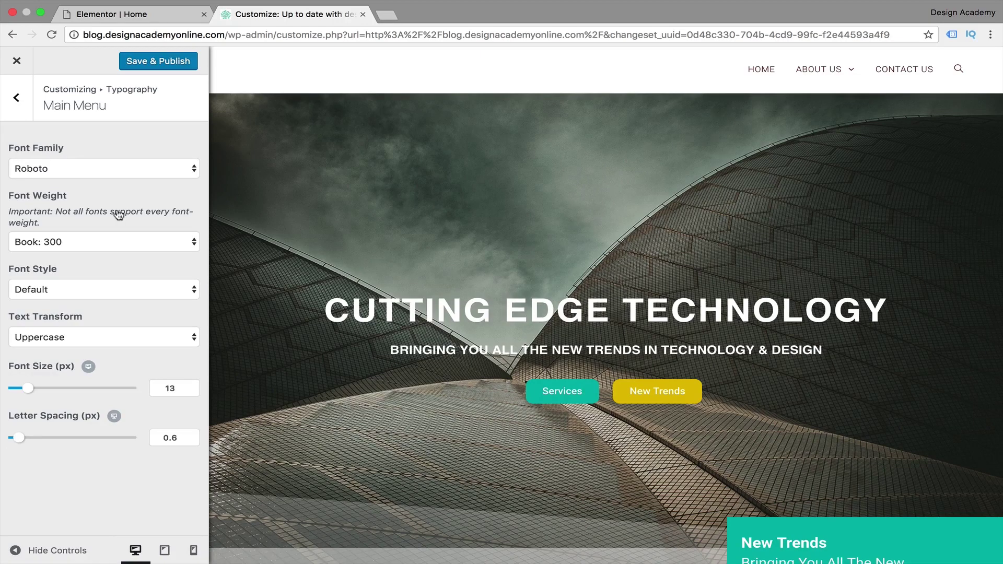
Set the font family of the Footer Widget Heading typography to Open Sans.
{"action": "left_click", "coordinate": [16, 98]}
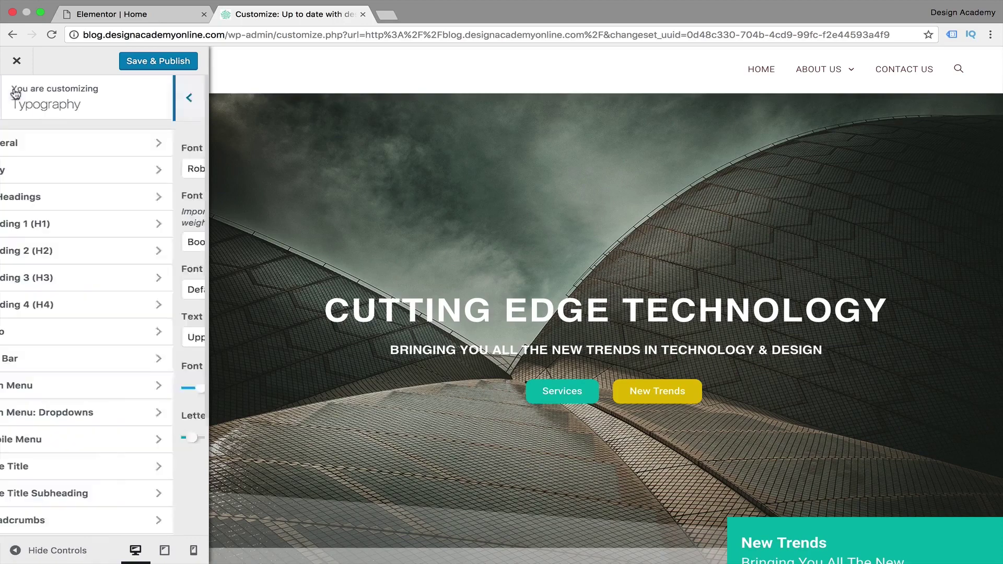
{"action": "scroll", "coordinate": [73, 219], "scroll_direction": "down", "scroll_amount": 5}
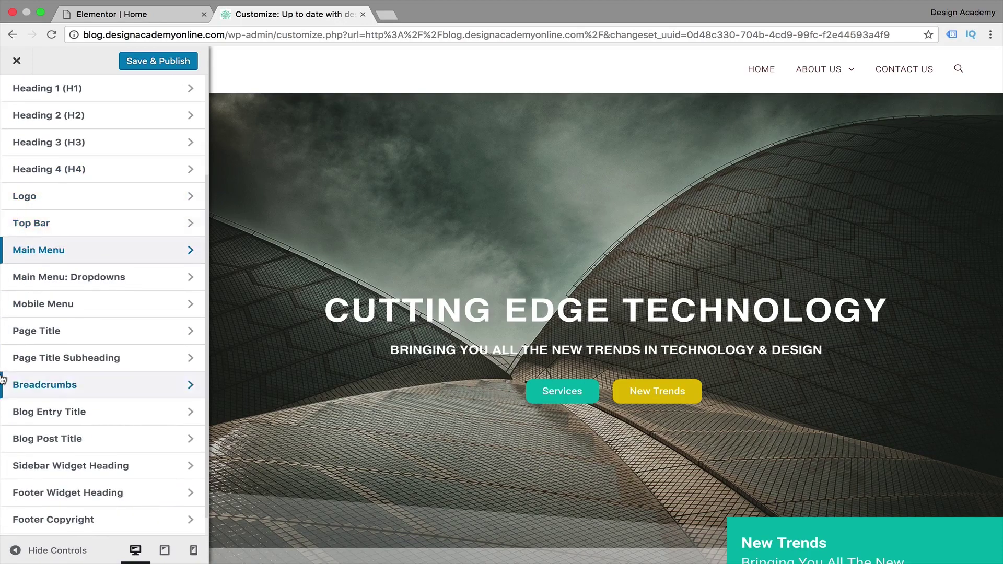
{"action": "scroll", "coordinate": [5, 381], "scroll_direction": "down", "scroll_amount": 1}
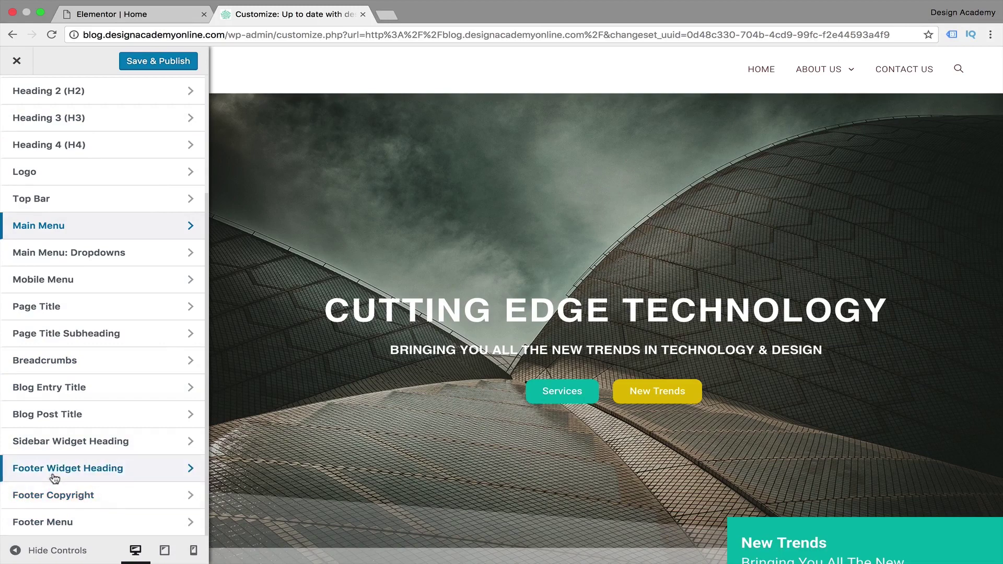
{"action": "left_click", "coordinate": [106, 477]}
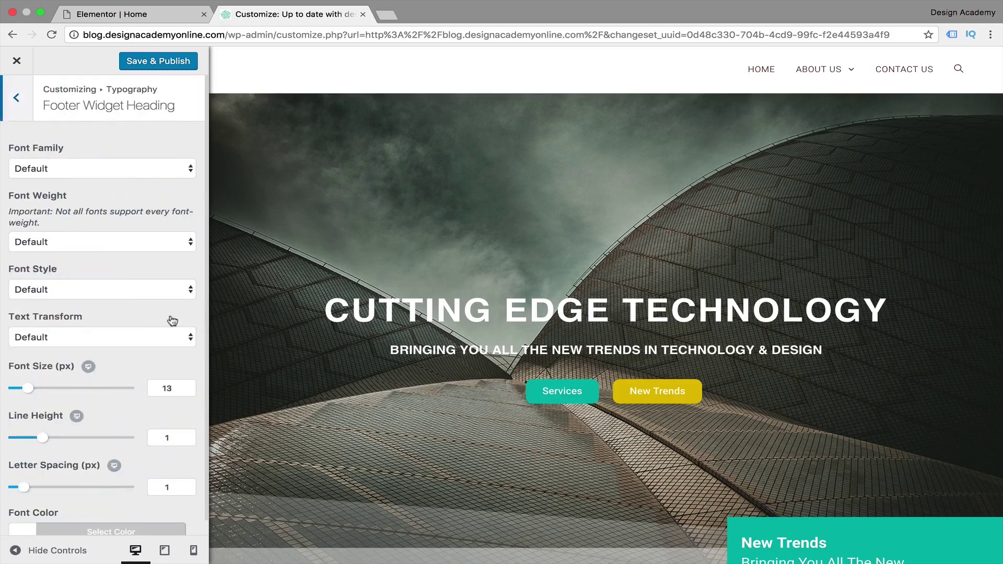
{"action": "scroll", "coordinate": [376, 183], "scroll_direction": "down", "scroll_amount": 15}
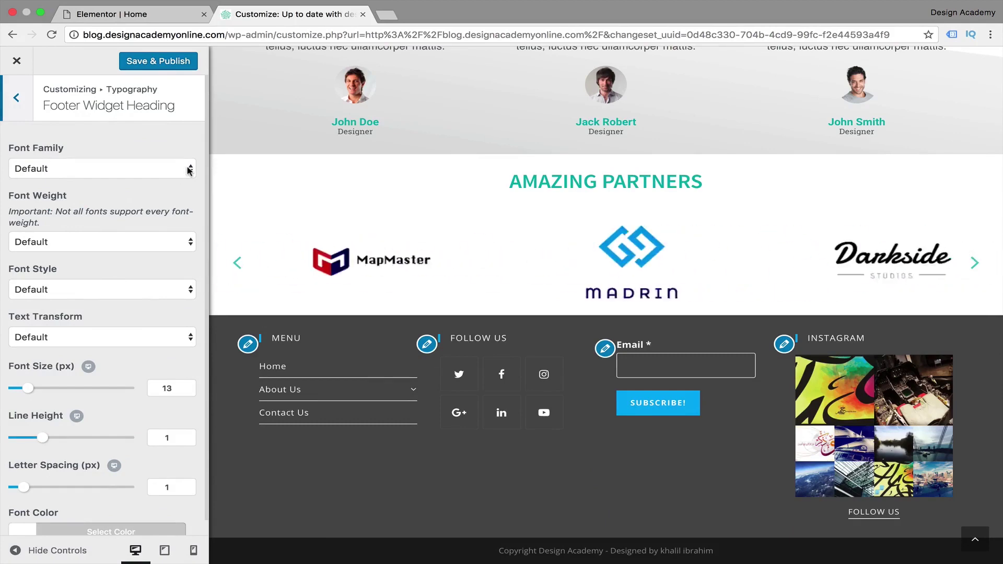
{"action": "left_click", "coordinate": [143, 170]}
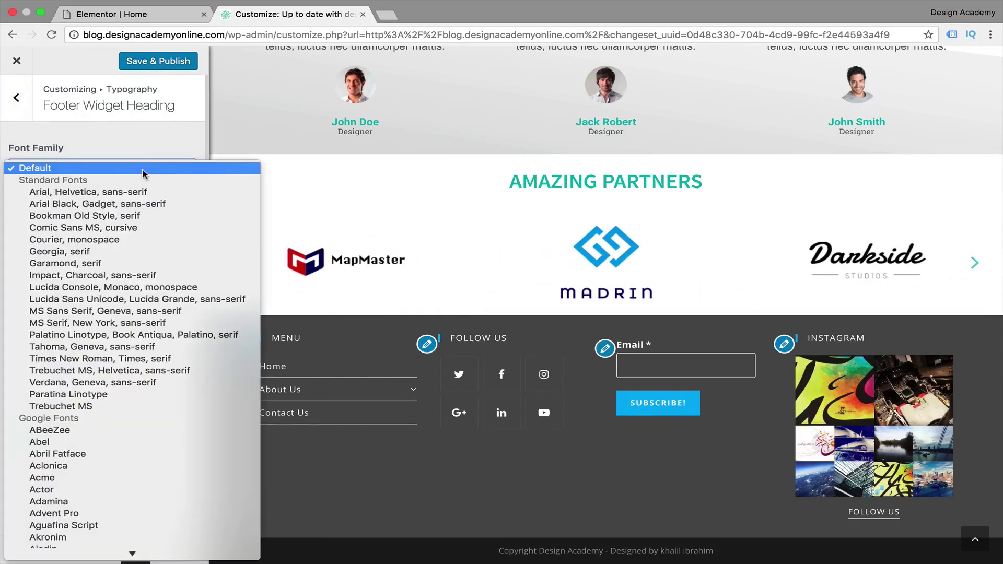
{"action": "left_click", "coordinate": [104, 160]}
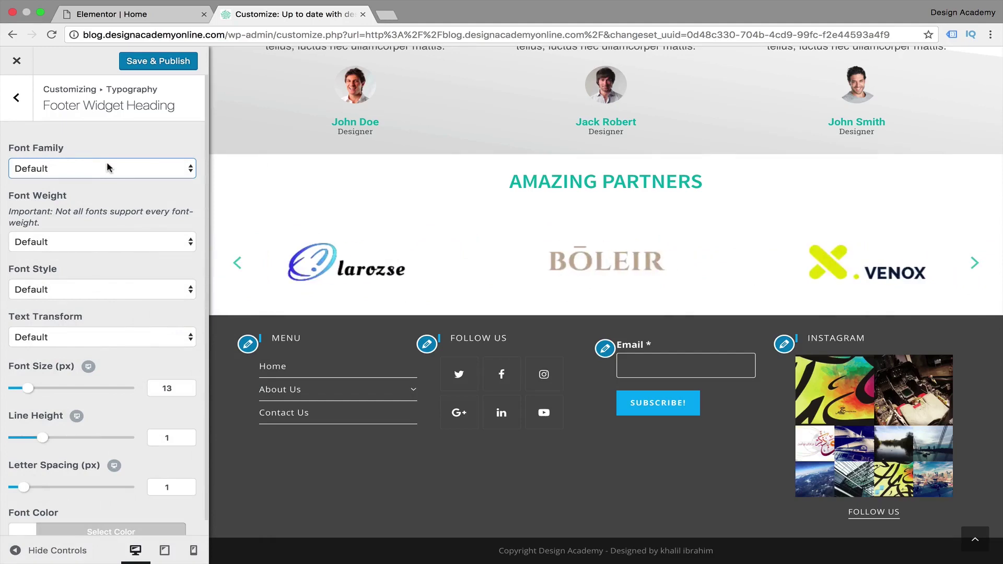
{"action": "left_click", "coordinate": [107, 166]}
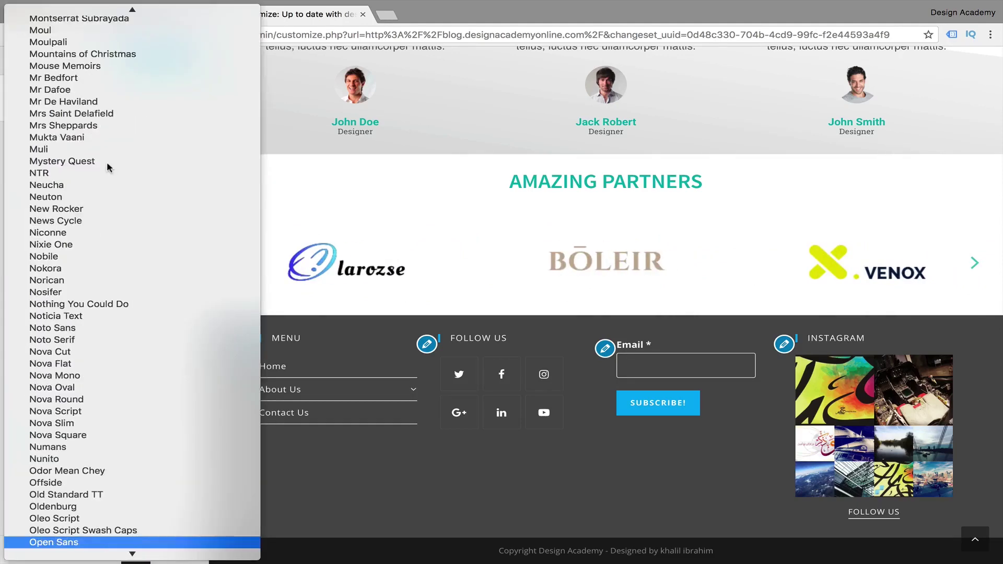
{"action": "left_click", "coordinate": [55, 542]}
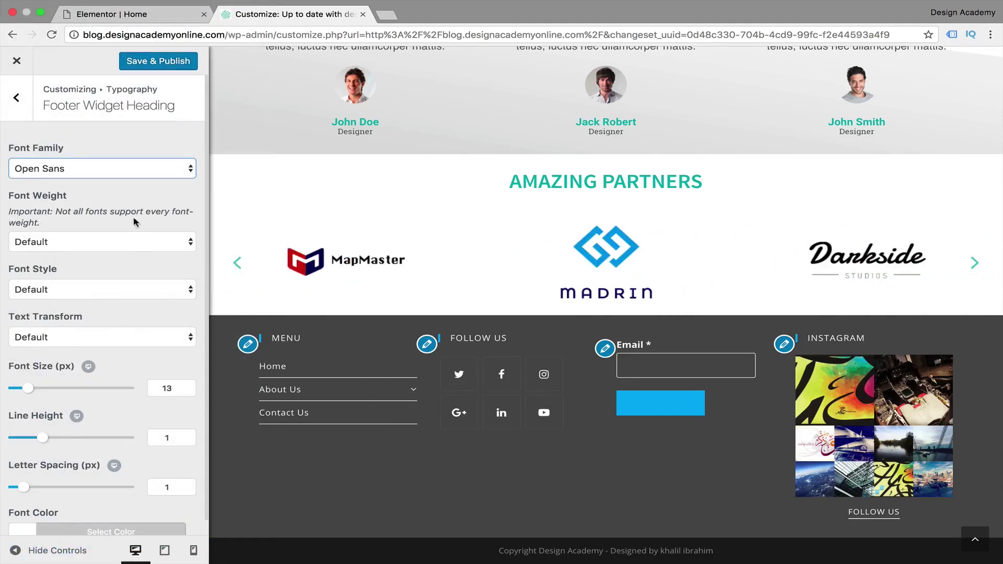
Try Semibold: 600 as the footer widget heading's font weight, and settle on Bold: 700.
{"action": "left_click", "coordinate": [81, 250]}
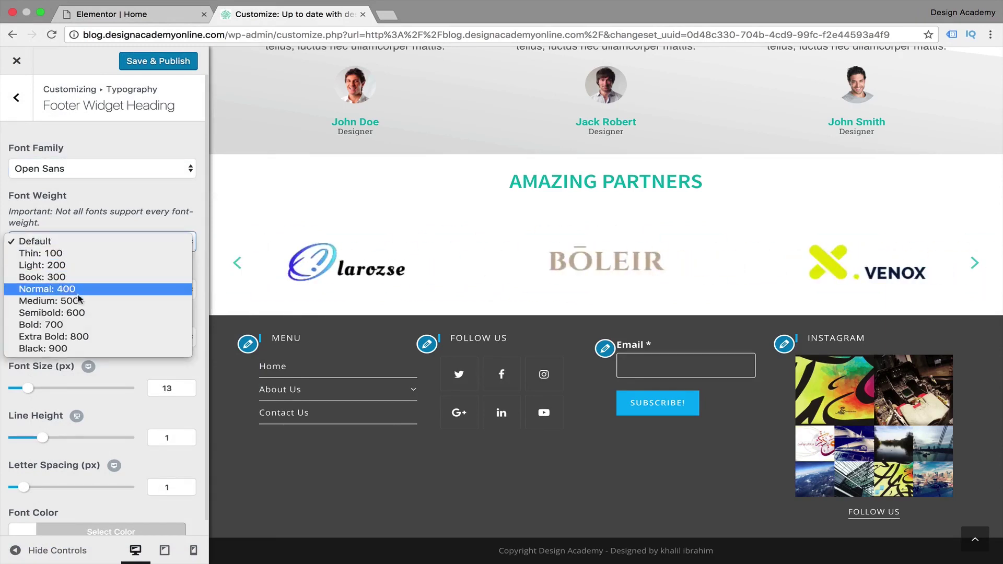
{"action": "left_click", "coordinate": [96, 301]}
{"action": "left_click", "coordinate": [158, 256]}
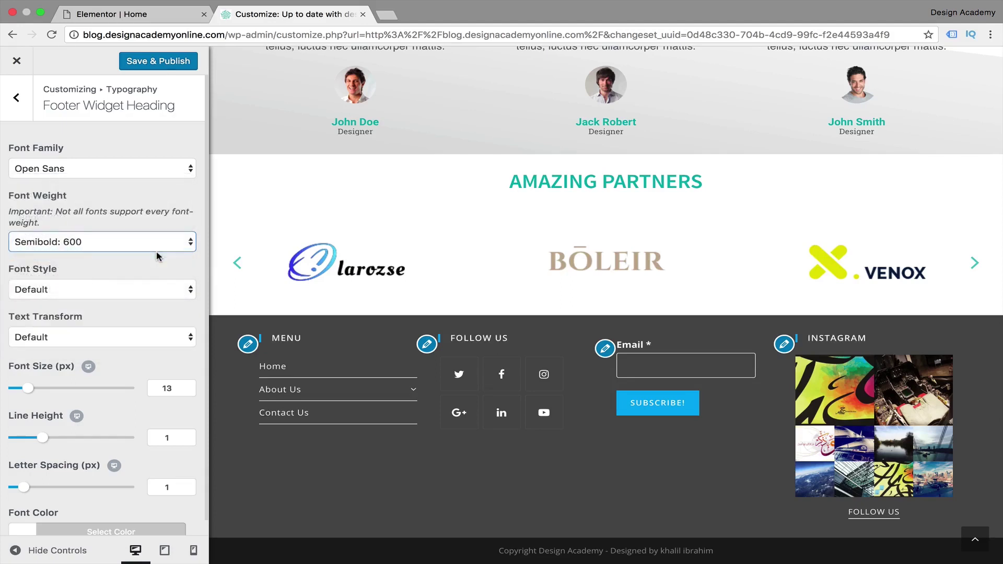
{"action": "left_click", "coordinate": [157, 251]}
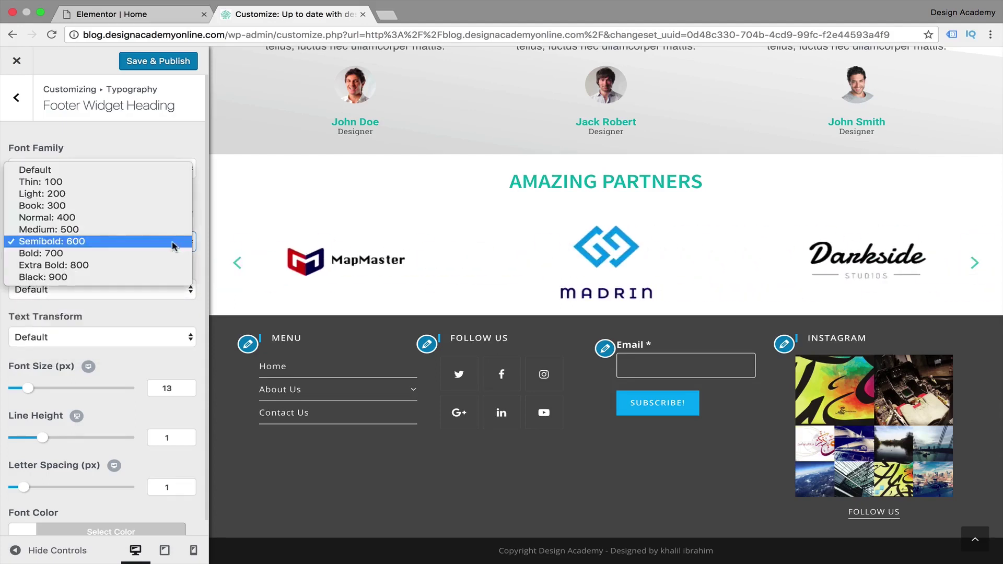
{"action": "left_click", "coordinate": [159, 254]}
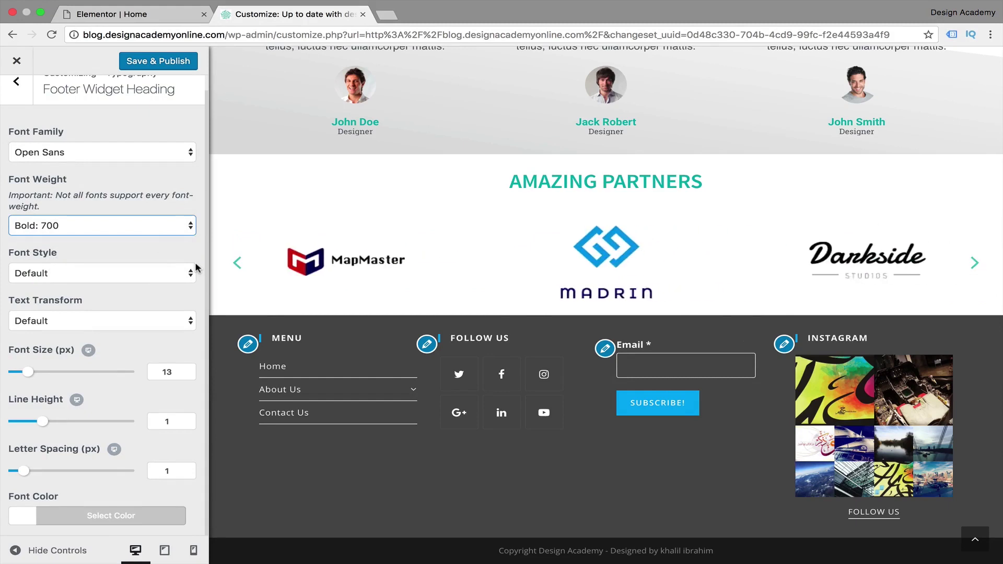
{"action": "scroll", "coordinate": [174, 222], "scroll_direction": "up", "scroll_amount": 1}
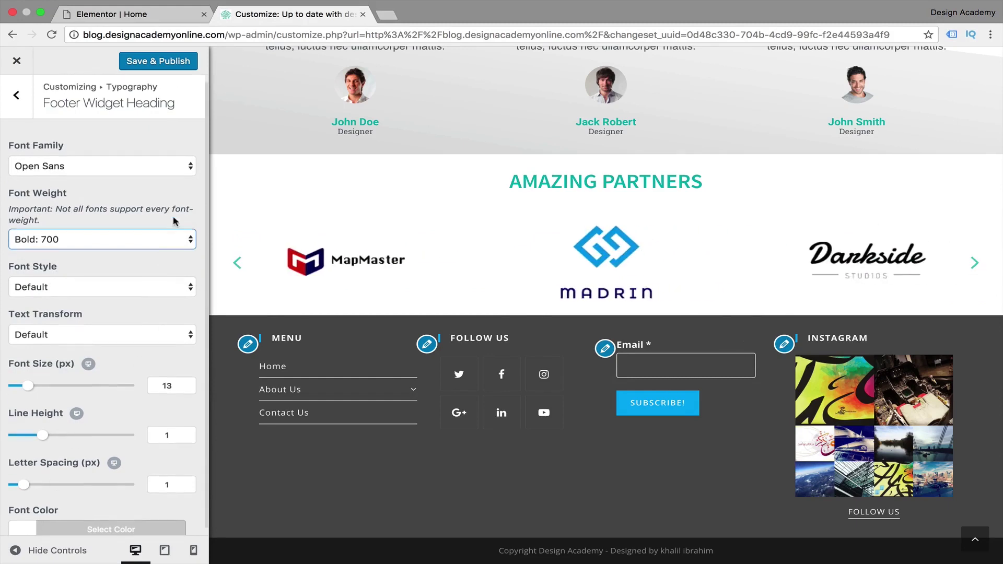
Recheck the Footer Widget Heading typography settings and return to the customizer overview.
{"action": "left_click", "coordinate": [18, 98]}
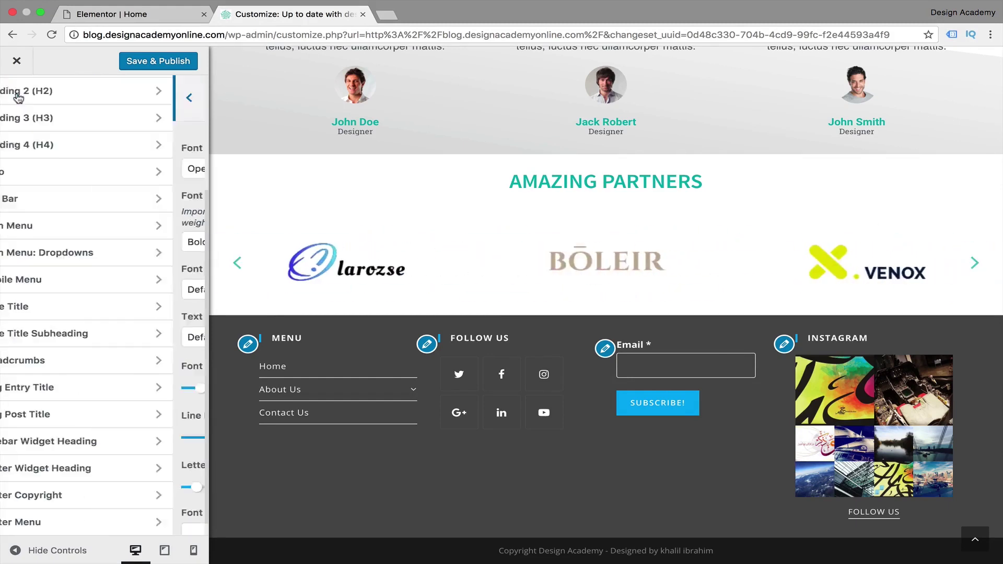
{"action": "left_click", "coordinate": [104, 497]}
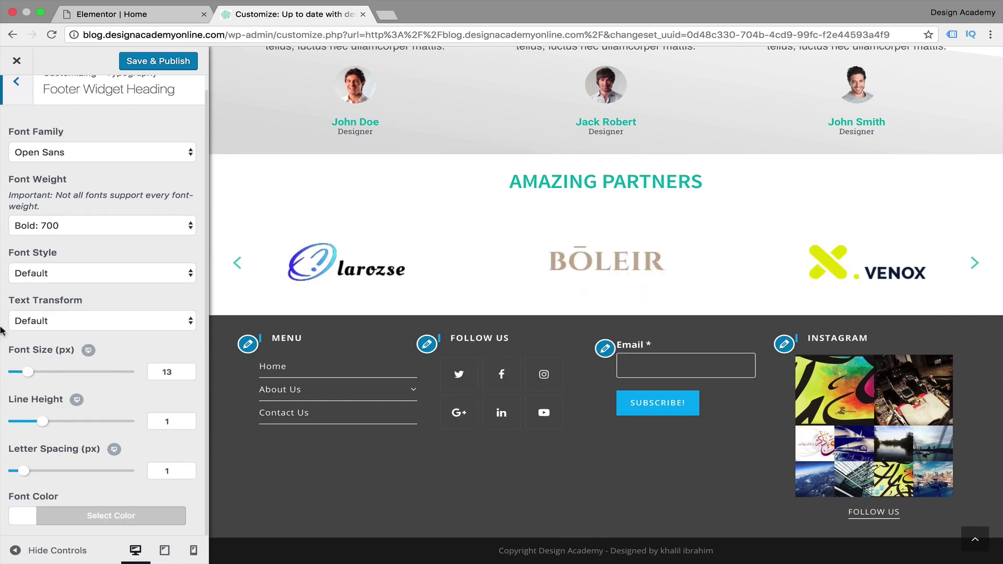
{"action": "left_click", "coordinate": [20, 93]}
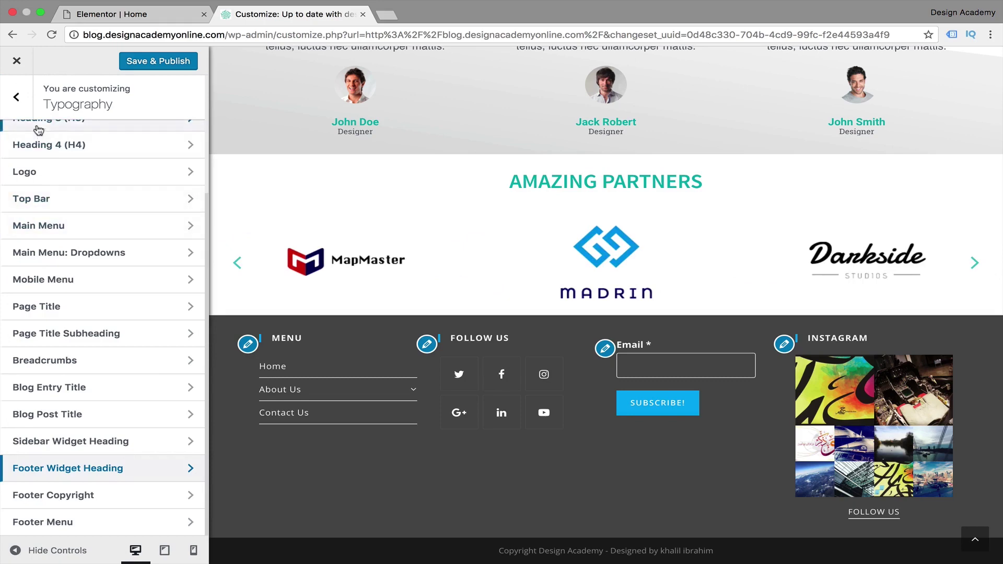
{"action": "left_click", "coordinate": [18, 96]}
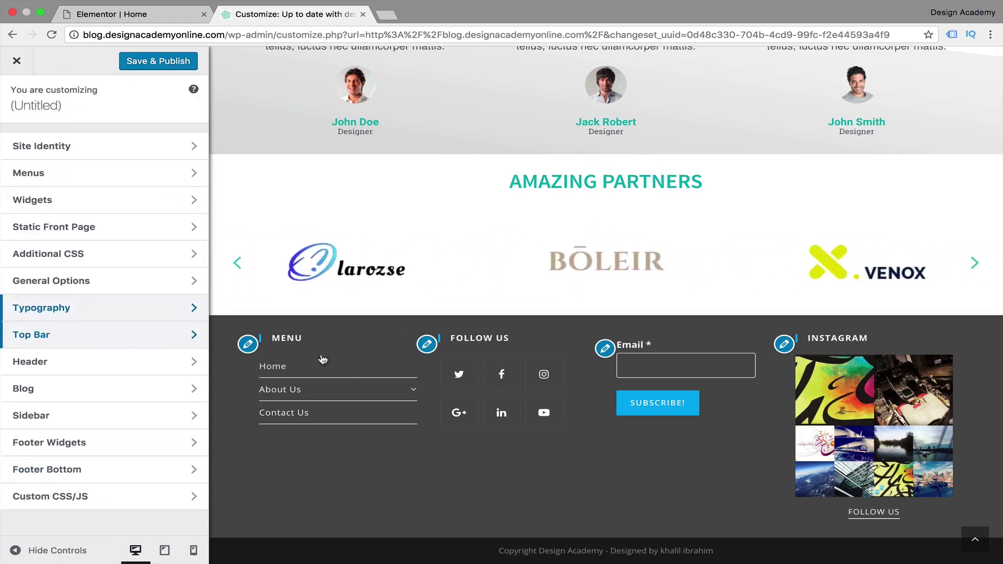
Set the header's general style to Transparent and turn off its bottom border.
{"action": "left_click", "coordinate": [91, 371]}
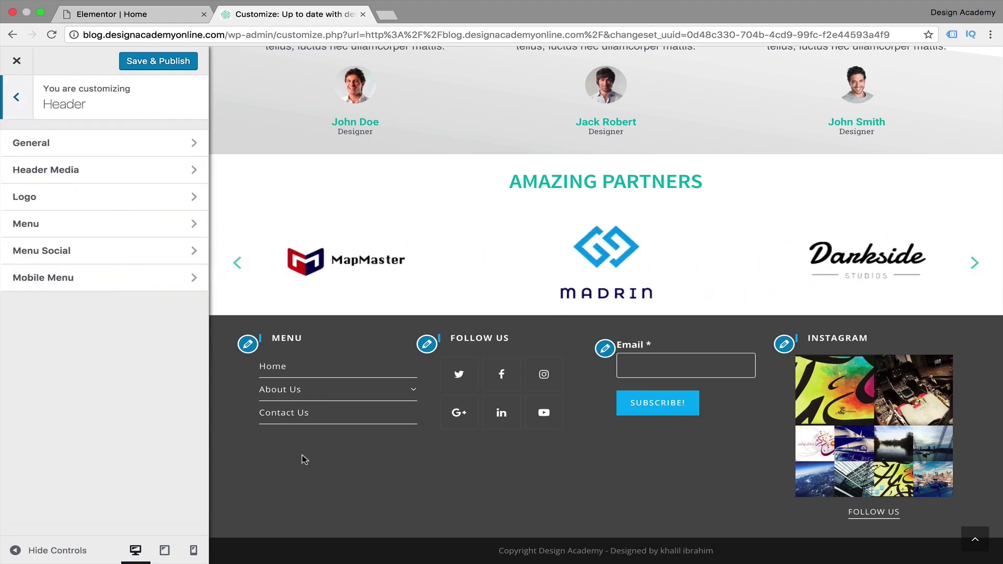
{"action": "scroll", "coordinate": [302, 455], "scroll_direction": "up", "scroll_amount": 15}
{"action": "scroll", "coordinate": [301, 456], "scroll_direction": "up", "scroll_amount": 10}
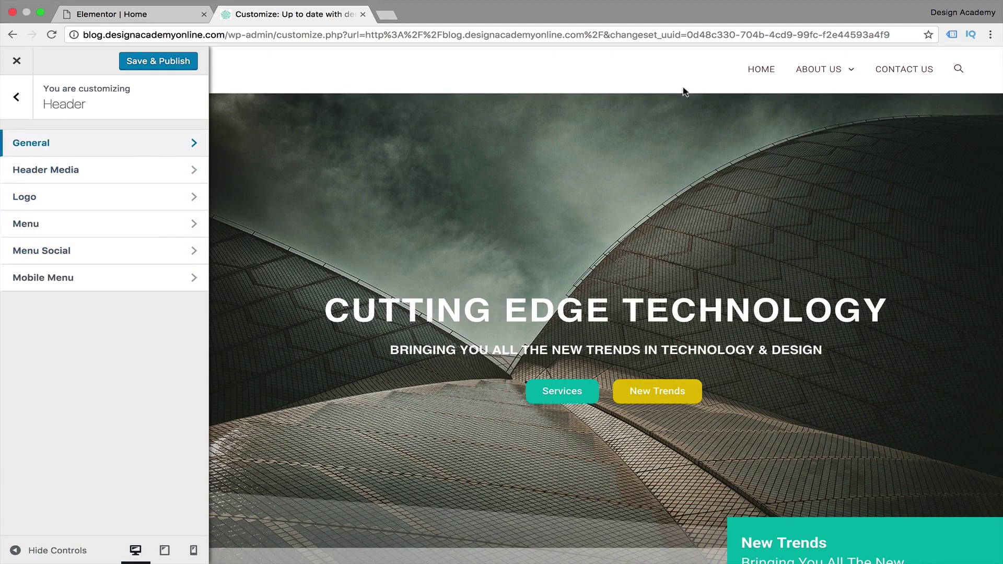
{"action": "left_click", "coordinate": [190, 142]}
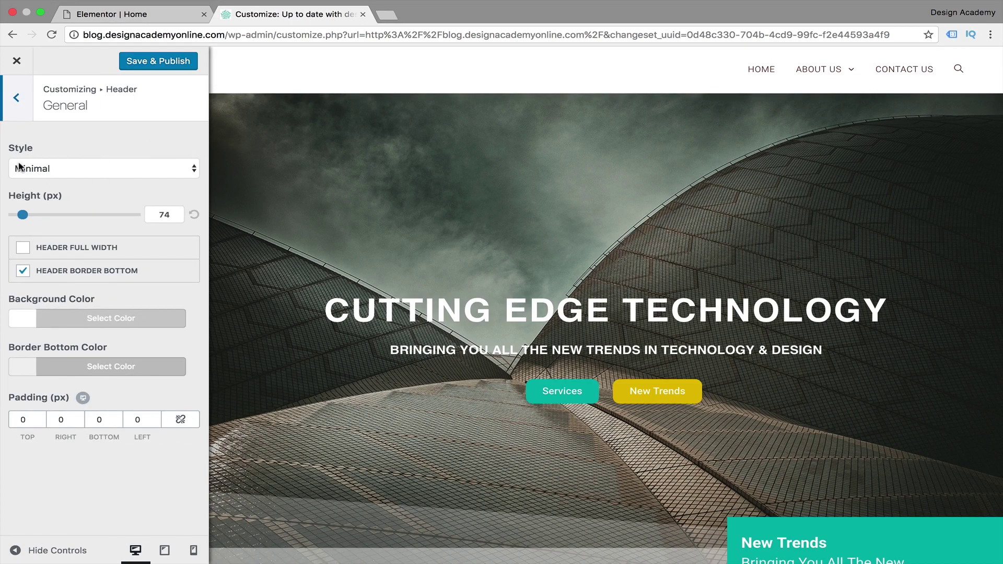
{"action": "left_click", "coordinate": [192, 175]}
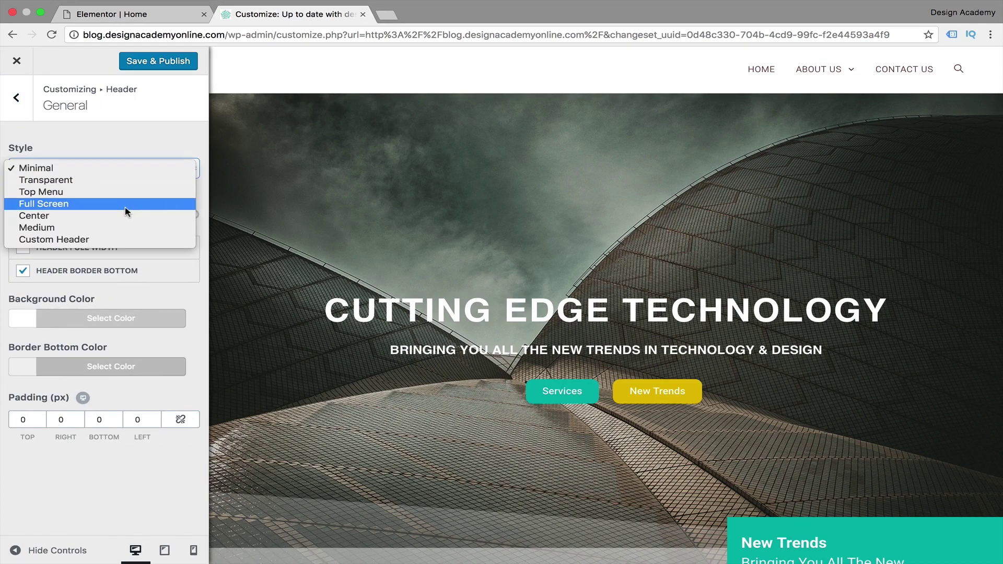
{"action": "left_click", "coordinate": [135, 187]}
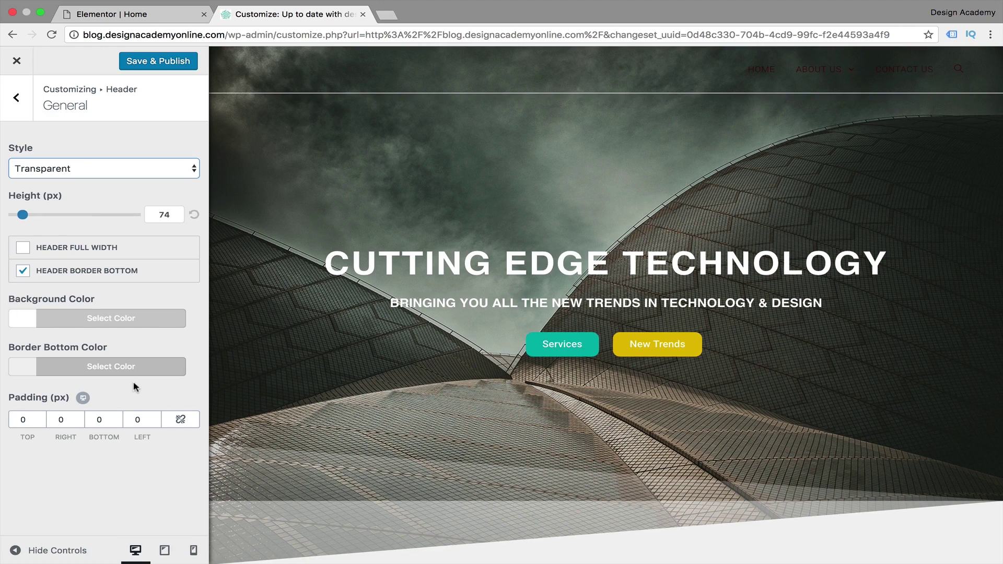
{"action": "left_click", "coordinate": [24, 271]}
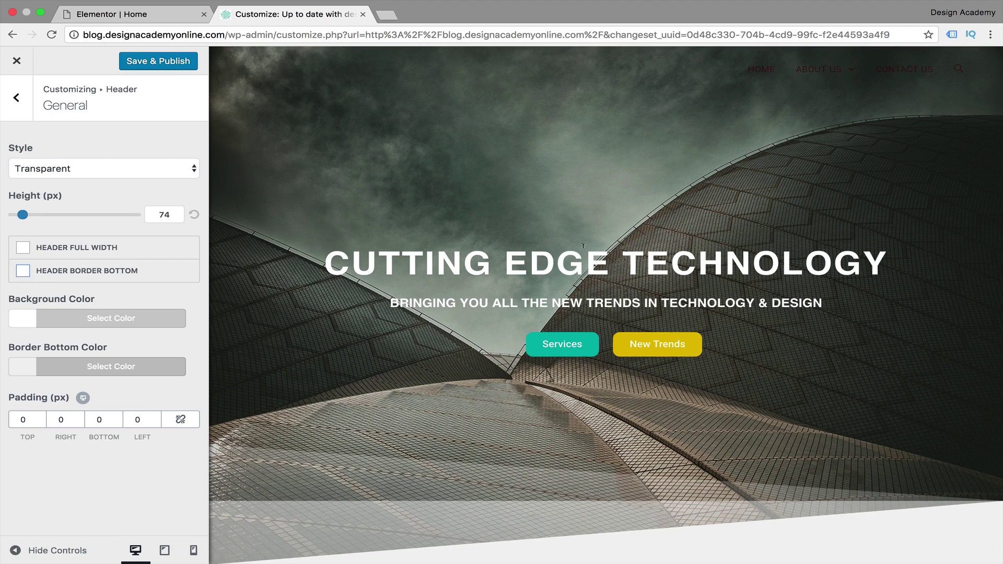
{"action": "mouse_move", "coordinate": [820, 69]}
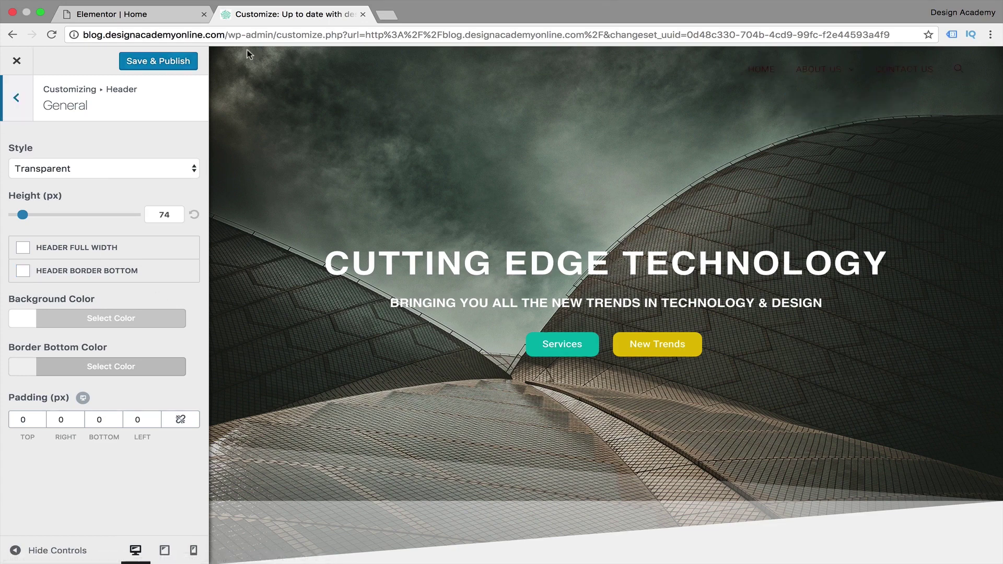
Choose Design-Academy-online-logo-final-m-All-white-01-200px.png from the media library as the header logo.
{"action": "left_click", "coordinate": [17, 97]}
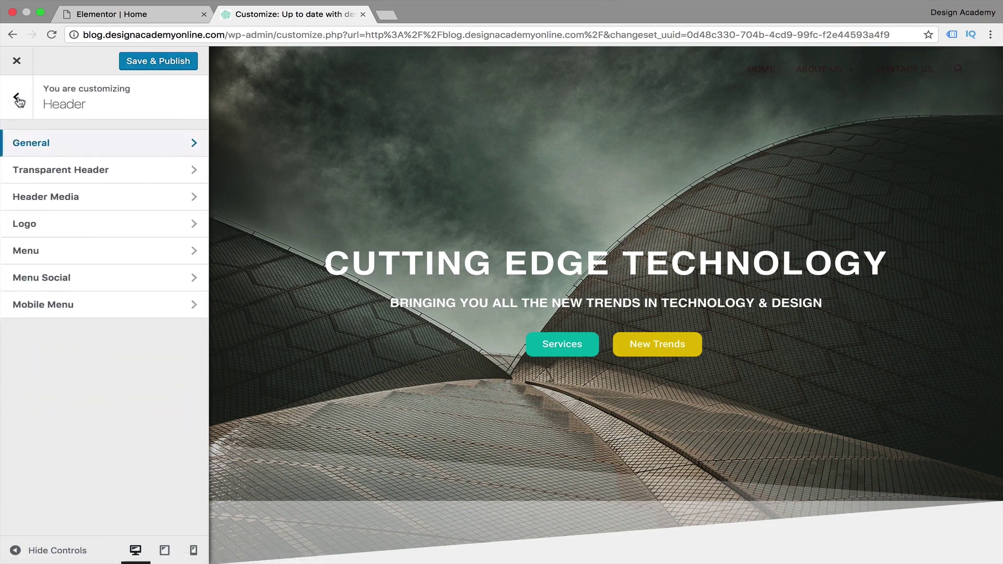
{"action": "left_click", "coordinate": [65, 230]}
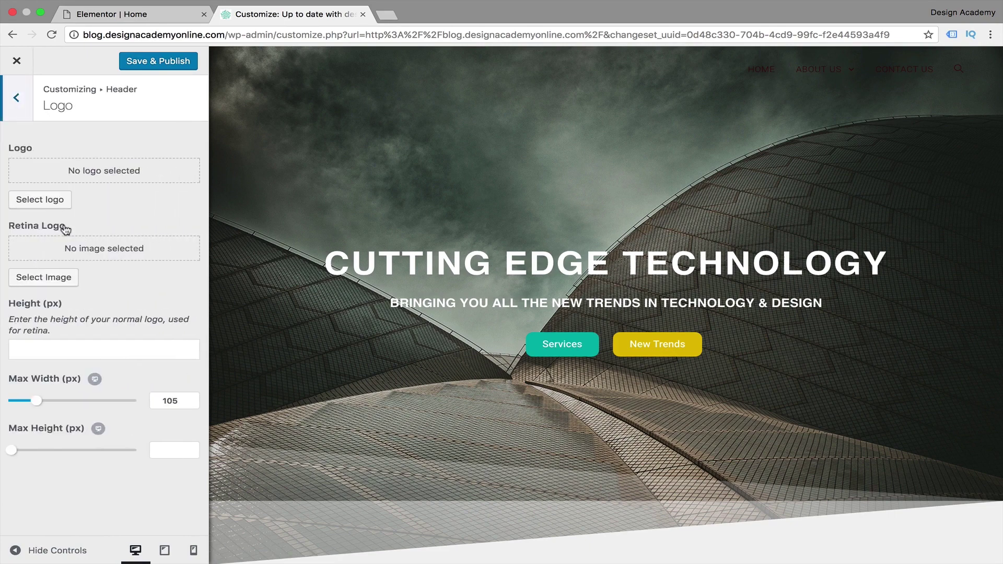
{"action": "left_click", "coordinate": [52, 206]}
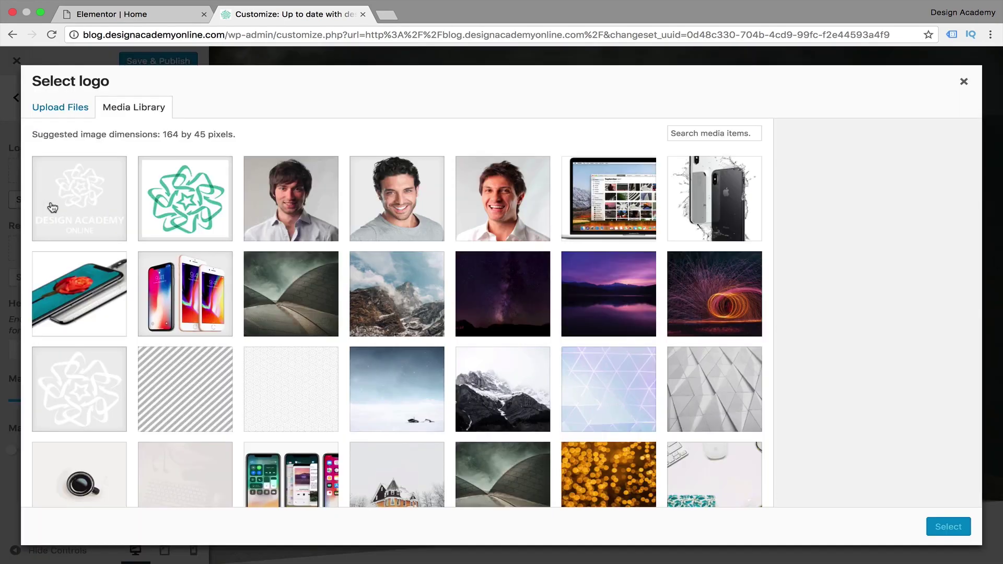
{"action": "left_click", "coordinate": [95, 193]}
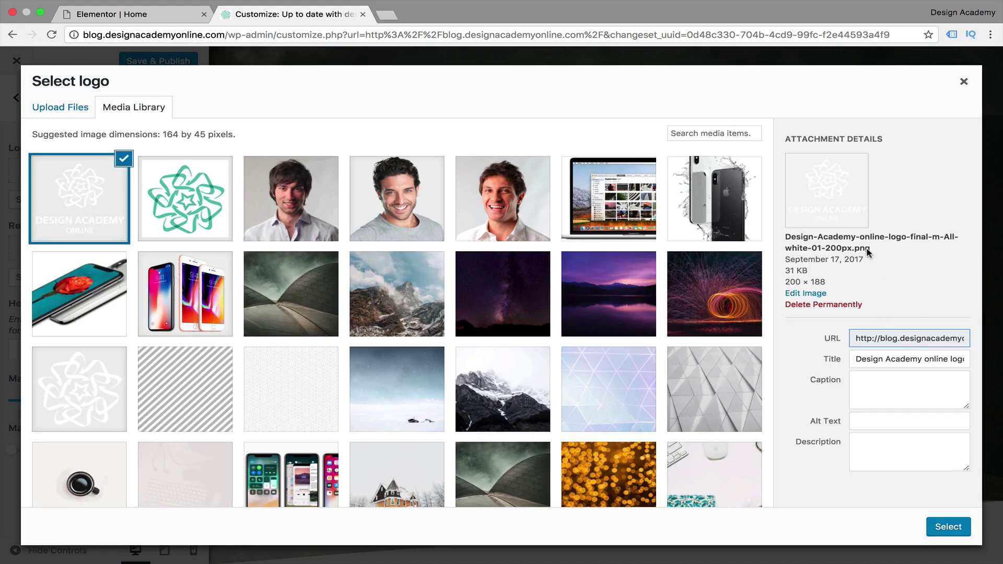
{"action": "left_click", "coordinate": [950, 528]}
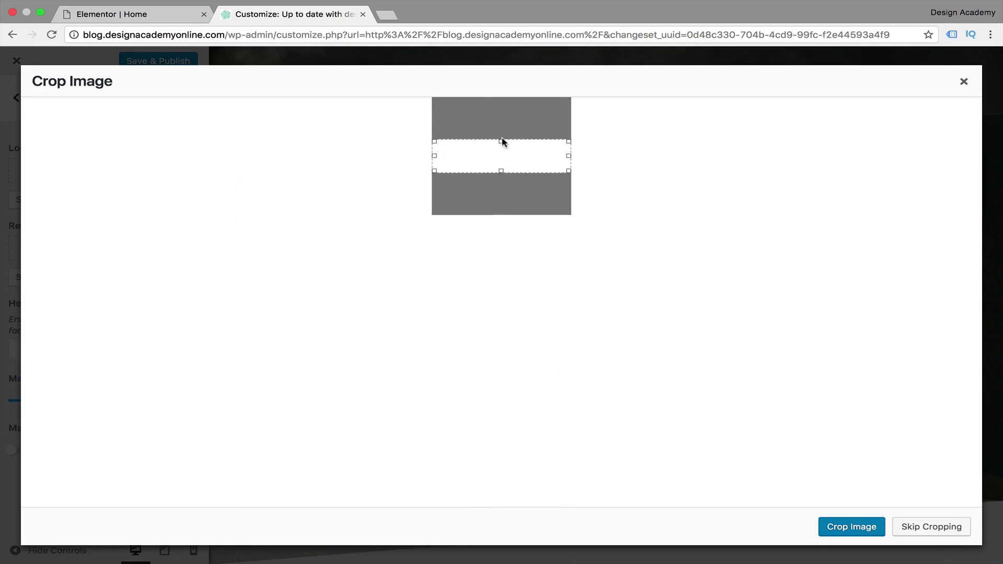
Extend the crop area over the full height of the logo image and apply the crop.
{"action": "left_click_drag", "start_coordinate": [502, 140], "coordinate": [497, 72]}
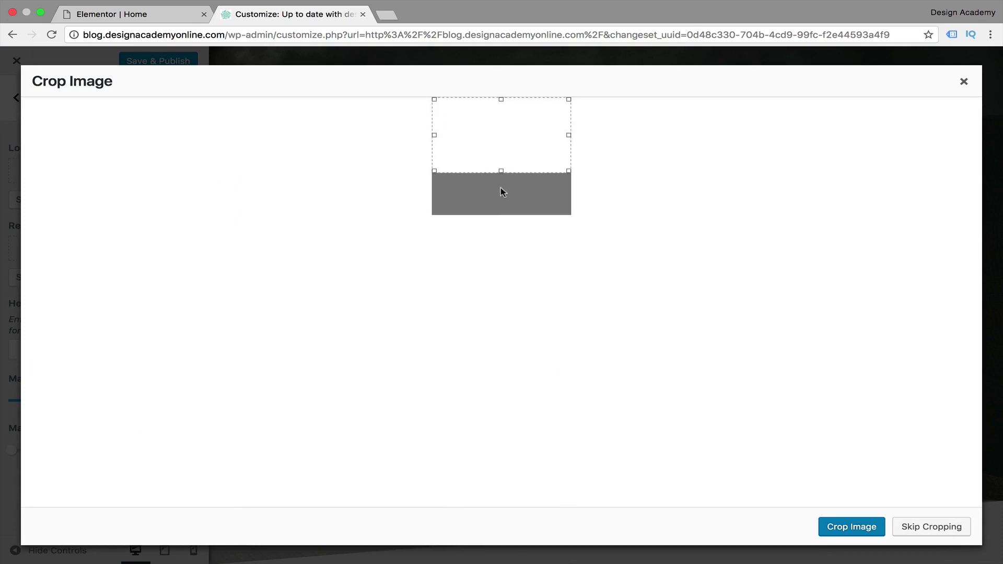
{"action": "left_click_drag", "start_coordinate": [501, 171], "coordinate": [503, 242]}
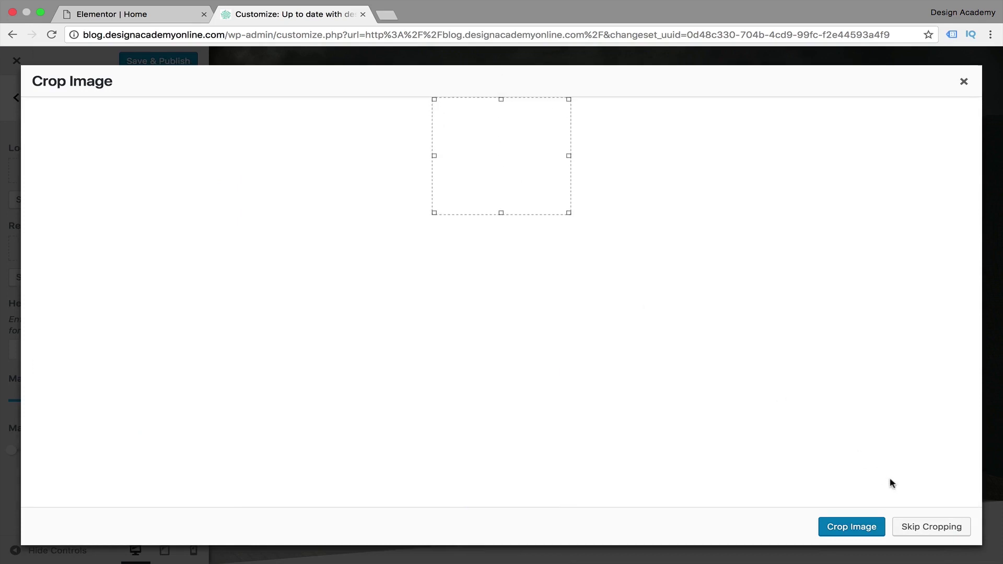
{"action": "left_click", "coordinate": [854, 526]}
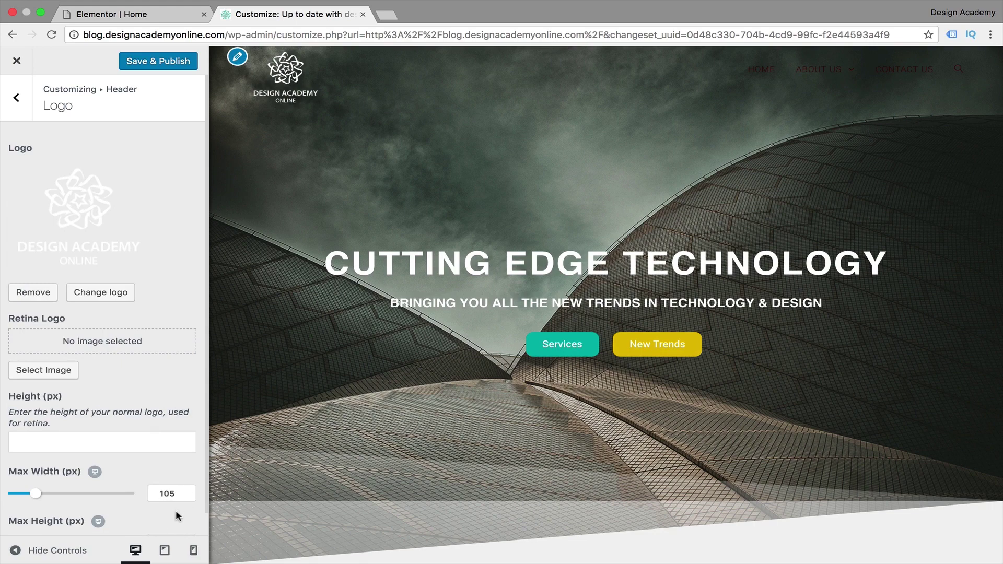
Set the header logo's maximum width to 140 px.
{"action": "scroll", "coordinate": [179, 361], "scroll_direction": "down", "scroll_amount": 1}
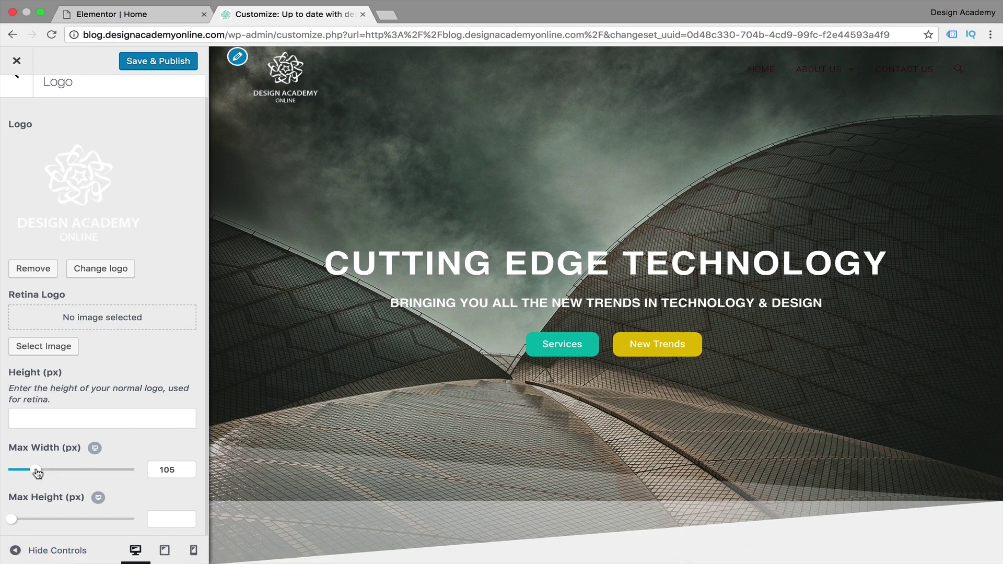
{"action": "left_click_drag", "start_coordinate": [37, 473], "coordinate": [44, 473]}
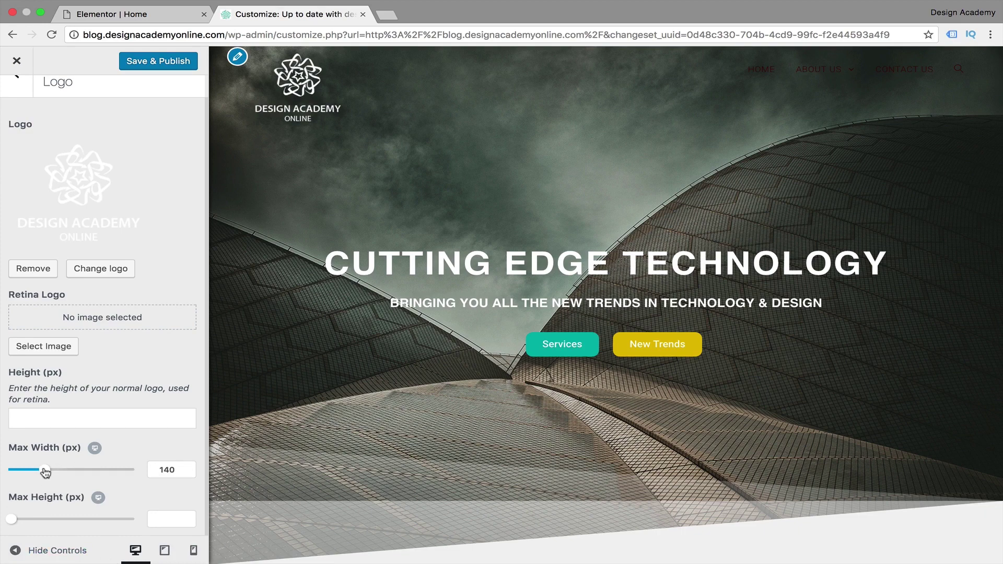
Try header logo maximum widths of 134 px and 140 px to compare the logo's size in the header.
{"action": "mouse_move", "coordinate": [45, 473]}
{"action": "left_mouse_down"}
{"action": "mouse_move", "coordinate": [27, 471]}
{"action": "mouse_move", "coordinate": [42, 472]}
{"action": "left_mouse_up"}
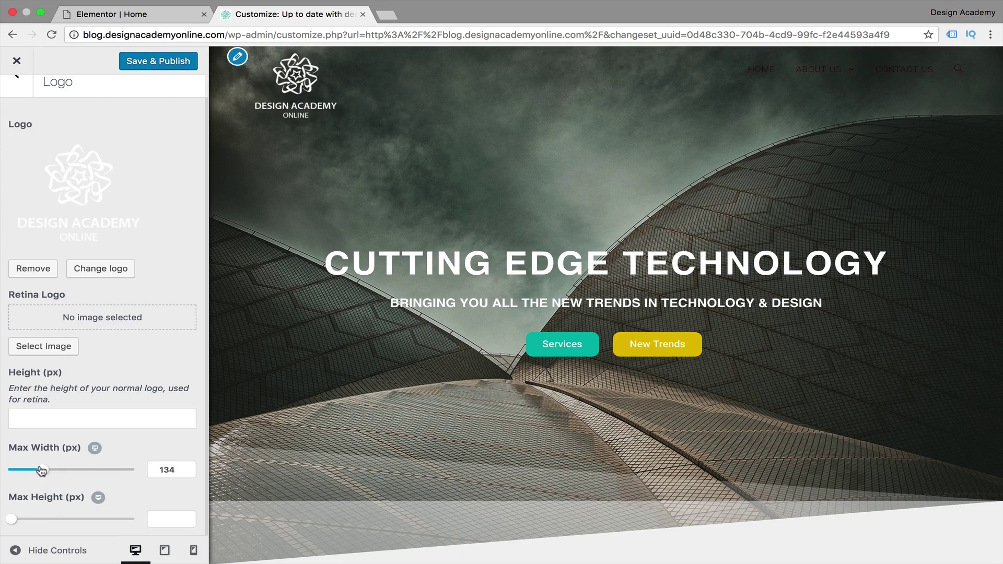
{"action": "mouse_move", "coordinate": [42, 471]}
{"action": "left_mouse_down"}
{"action": "mouse_move", "coordinate": [51, 471]}
{"action": "mouse_move", "coordinate": [25, 471]}
{"action": "mouse_move", "coordinate": [43, 467]}
{"action": "left_mouse_up"}
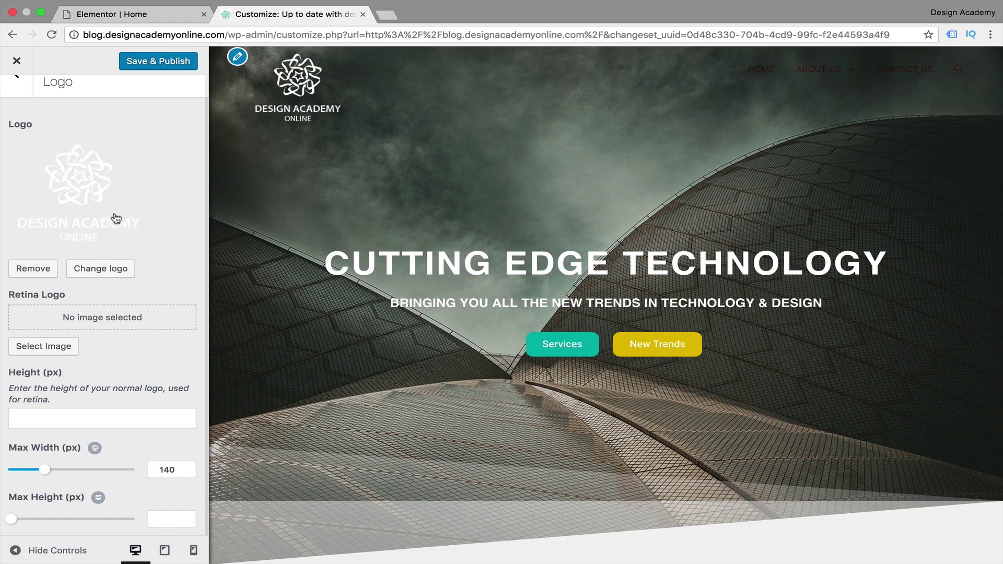
{"action": "left_click_drag", "start_coordinate": [45, 470], "coordinate": [43, 472]}
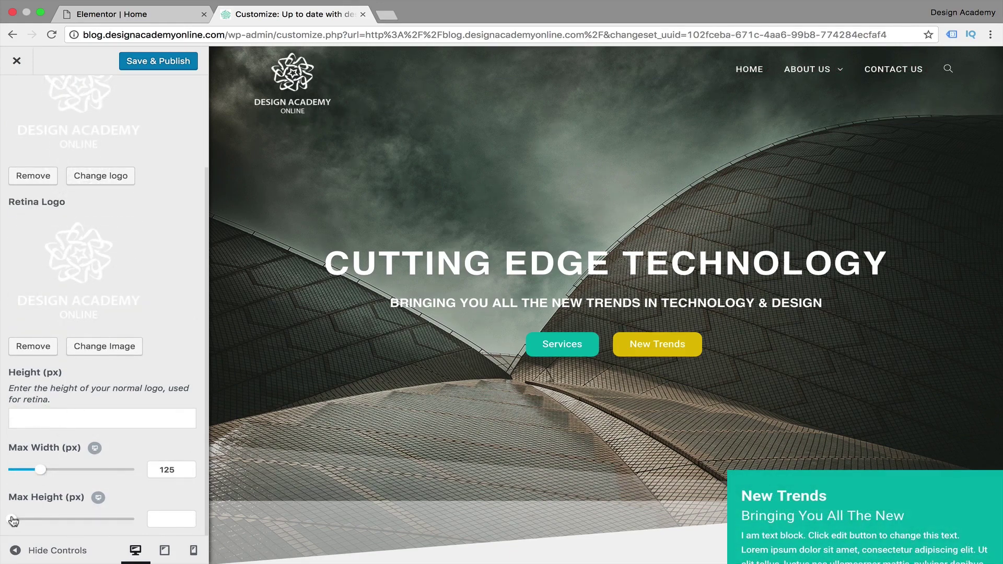
Try a maximum height of about 300 px for the header logo and clear the value again.
{"action": "left_click_drag", "start_coordinate": [11, 519], "coordinate": [85, 520]}
{"action": "left_click", "coordinate": [182, 519]}
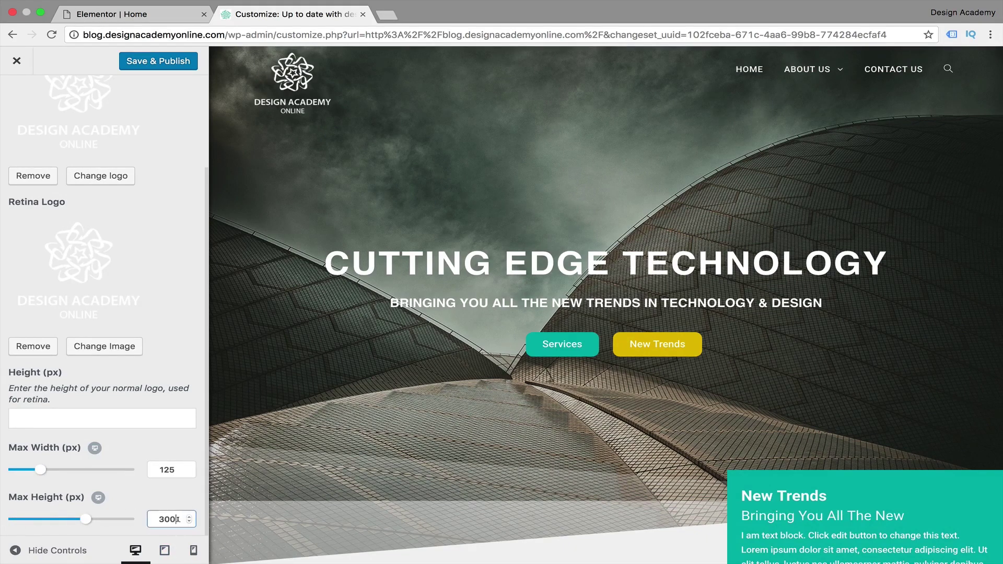
{"action": "double_click", "coordinate": [148, 513]}
{"action": "key", "text": "BackSpace"}
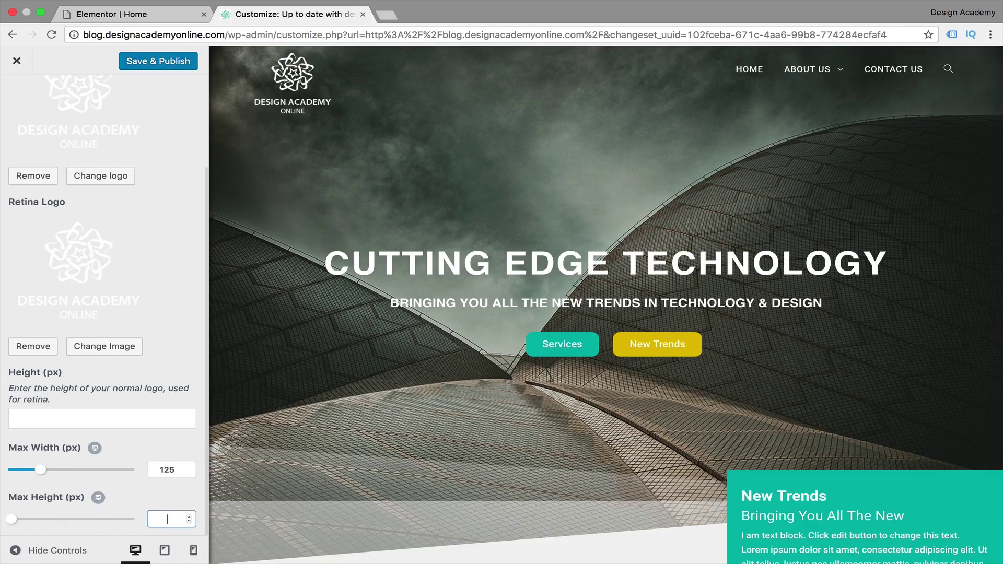
{"action": "left_click", "coordinate": [125, 529]}
{"action": "scroll", "coordinate": [105, 286], "scroll_direction": "up", "scroll_amount": 5}
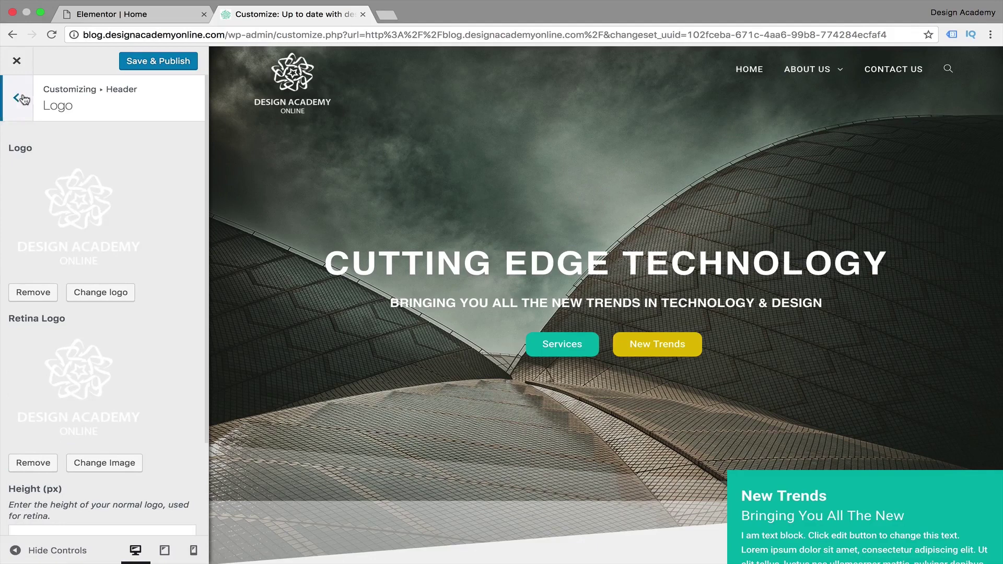
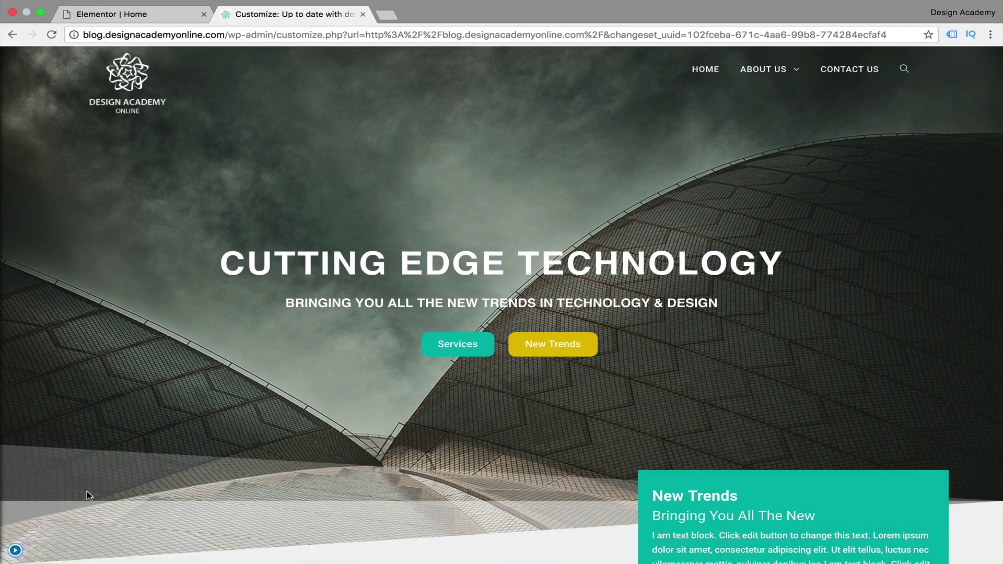
Set the header's top padding to 20 px in its general settings and check the header in the full-width preview.
{"action": "left_click", "coordinate": [16, 550]}
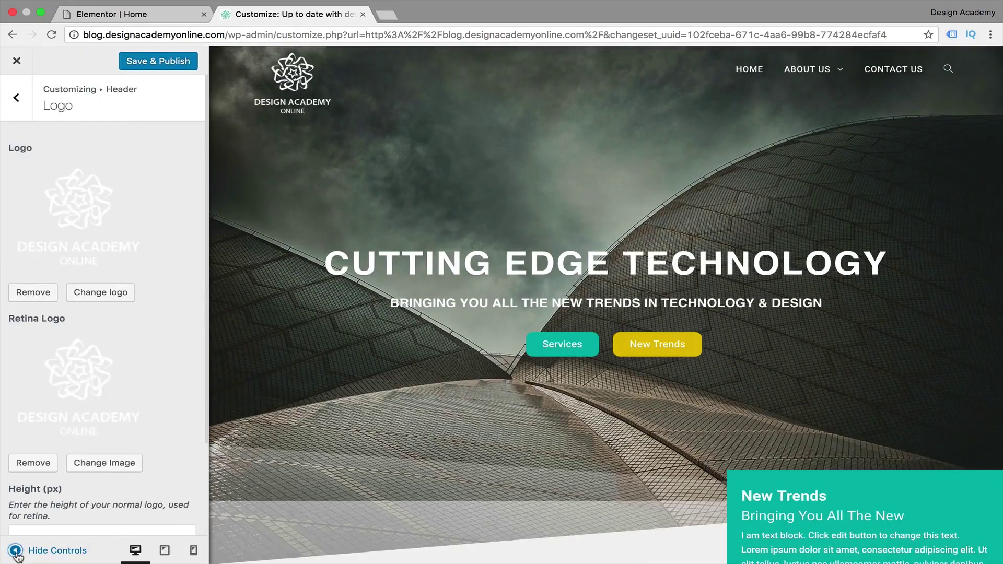
{"action": "left_click", "coordinate": [17, 99]}
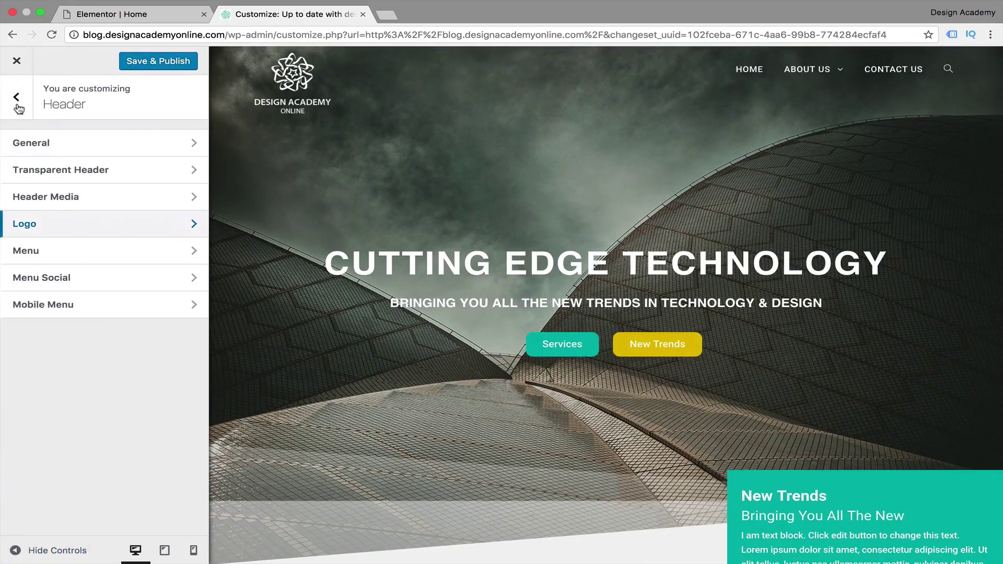
{"action": "left_click", "coordinate": [60, 150]}
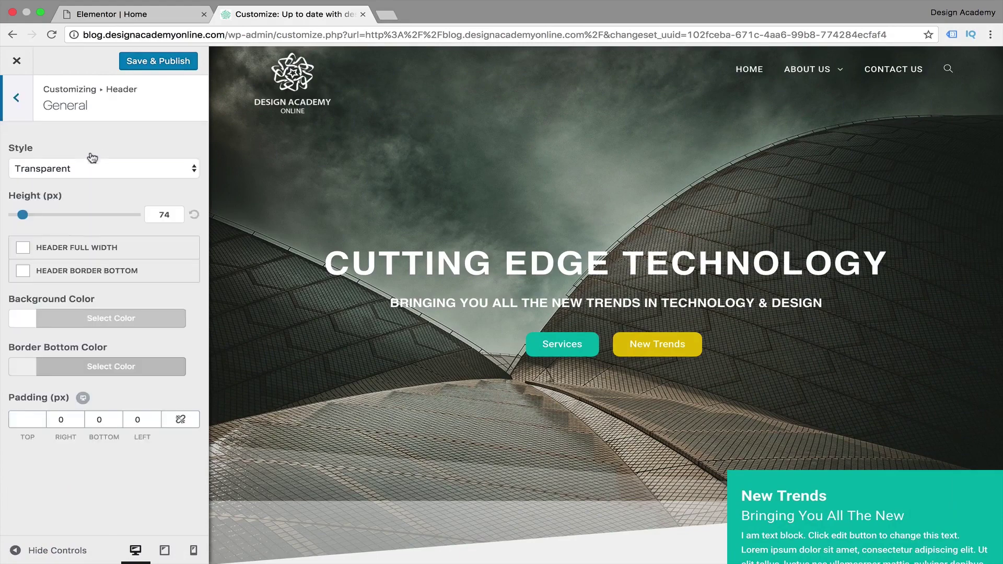
{"action": "left_click", "coordinate": [27, 420]}
{"action": "type", "text": "20"}
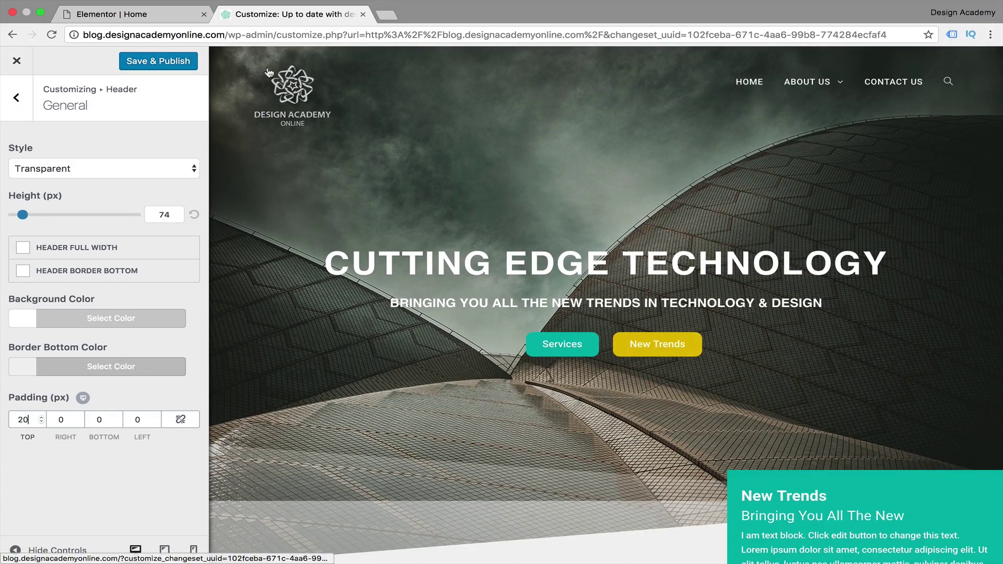
{"action": "left_click", "coordinate": [16, 551]}
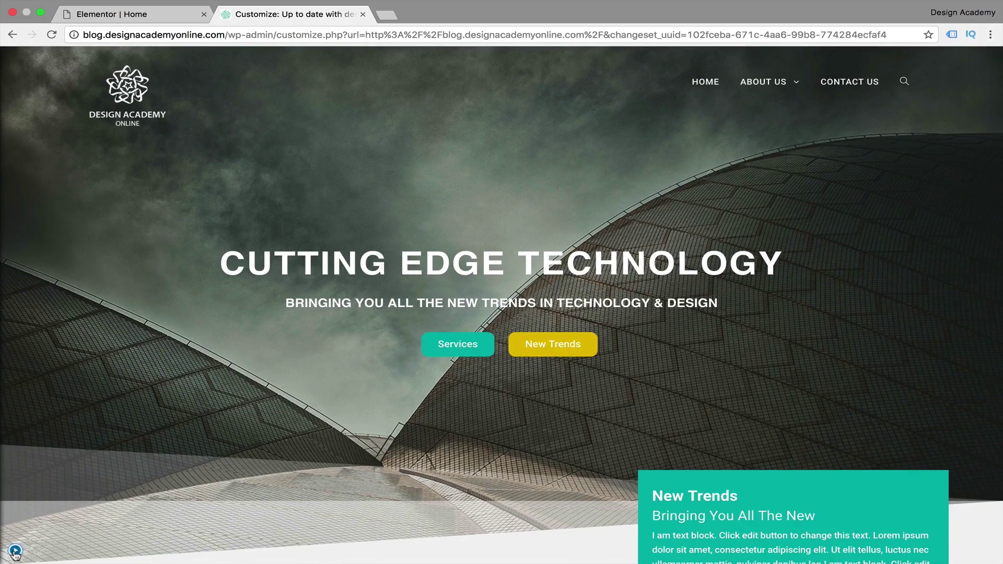
{"action": "left_click", "coordinate": [16, 551]}
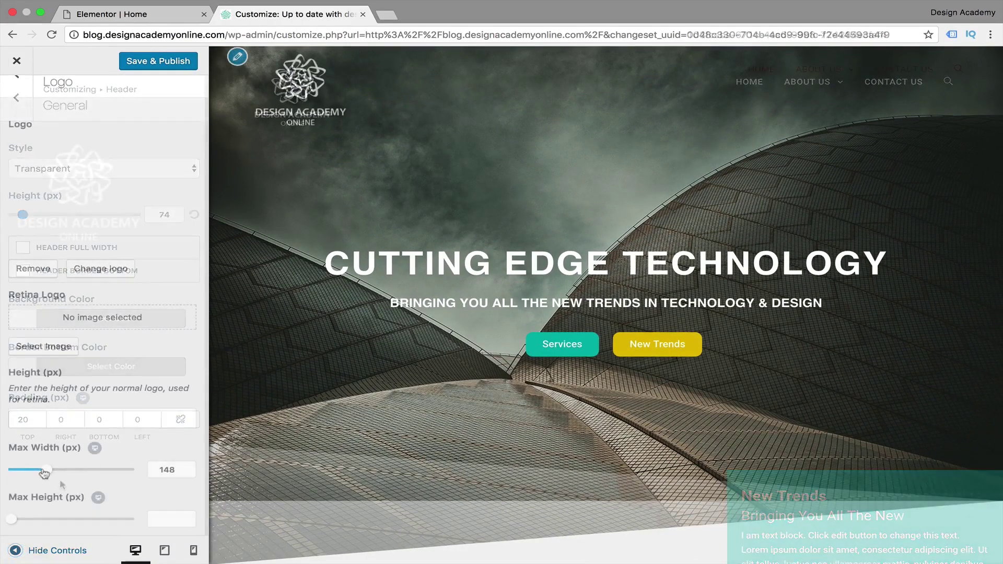
Set the header logo's maximum width to 155 px and publish the changes.
{"action": "left_click_drag", "start_coordinate": [44, 472], "coordinate": [81, 467]}
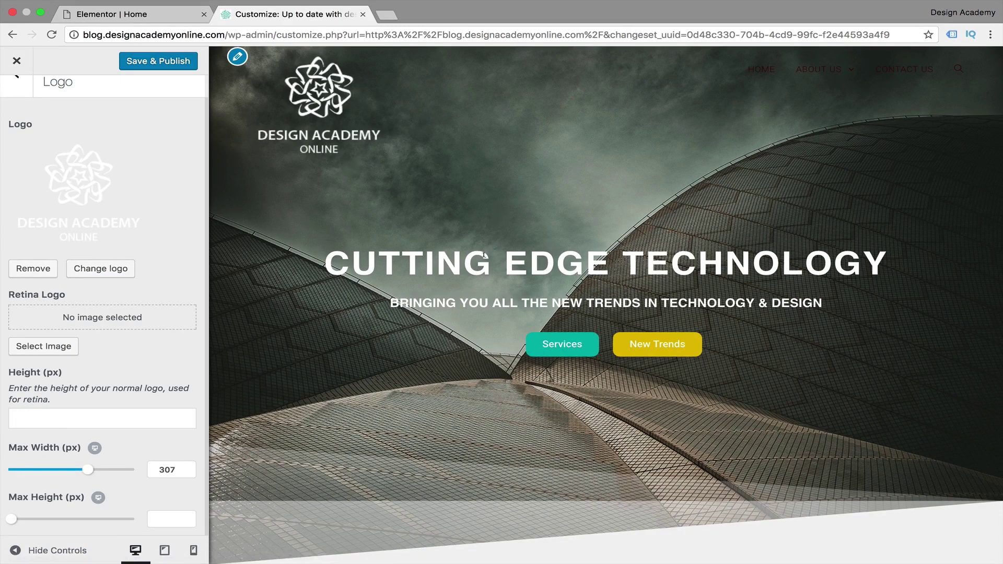
{"action": "left_click_drag", "start_coordinate": [87, 468], "coordinate": [49, 469]}
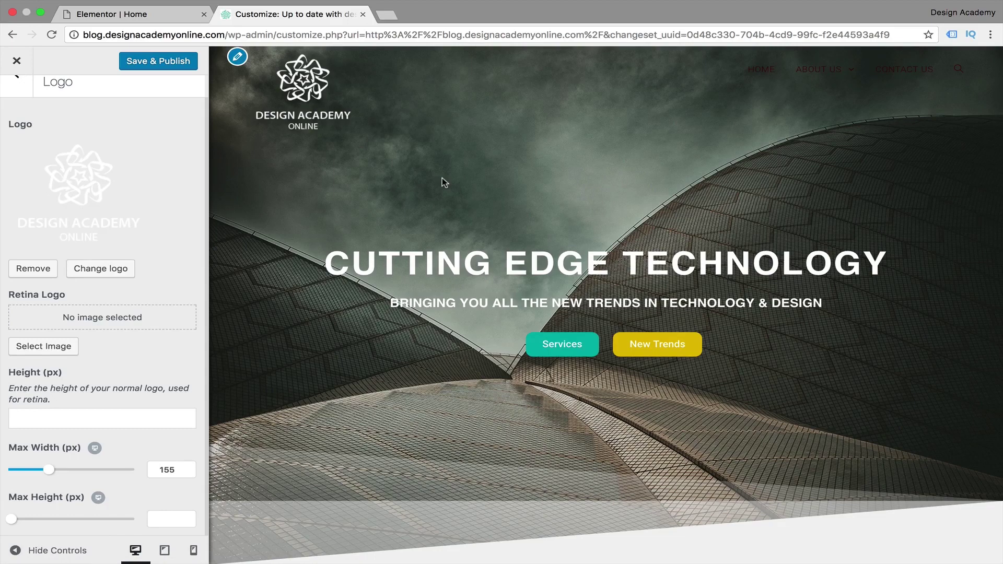
{"action": "left_click", "coordinate": [164, 62]}
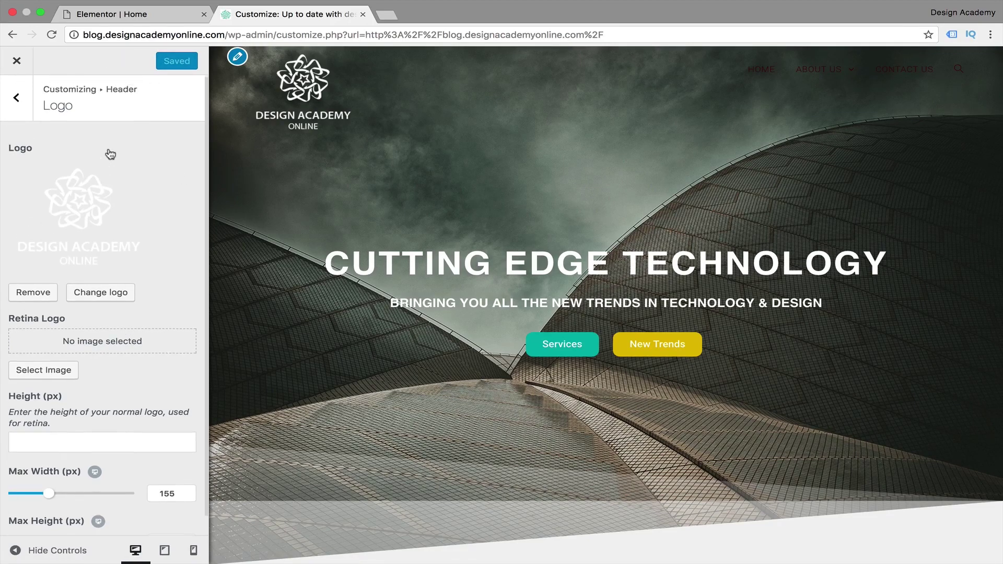
Change the header menu's link color to white (#ffffff) in the main styling settings.
{"action": "left_click", "coordinate": [16, 99]}
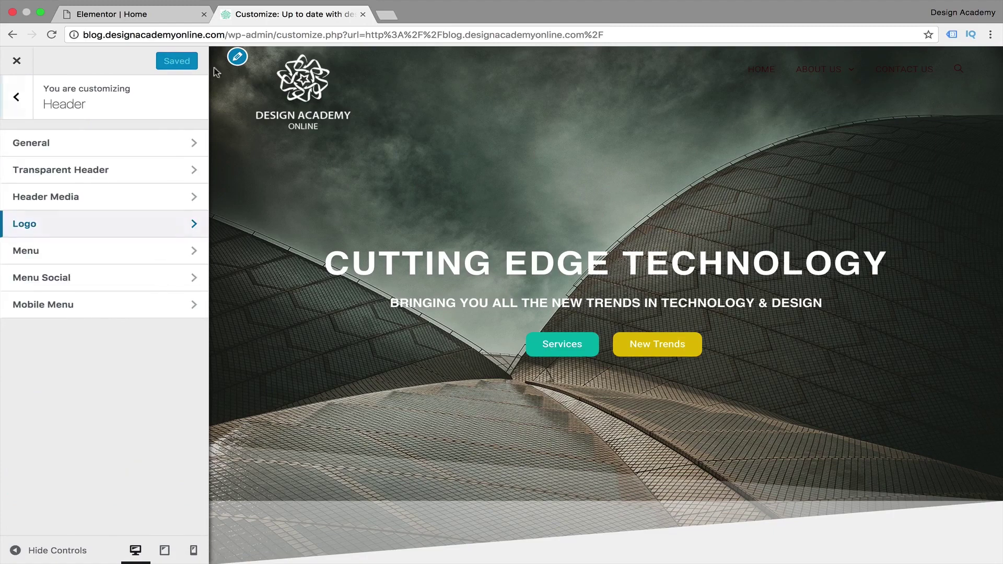
{"action": "left_click", "coordinate": [155, 255]}
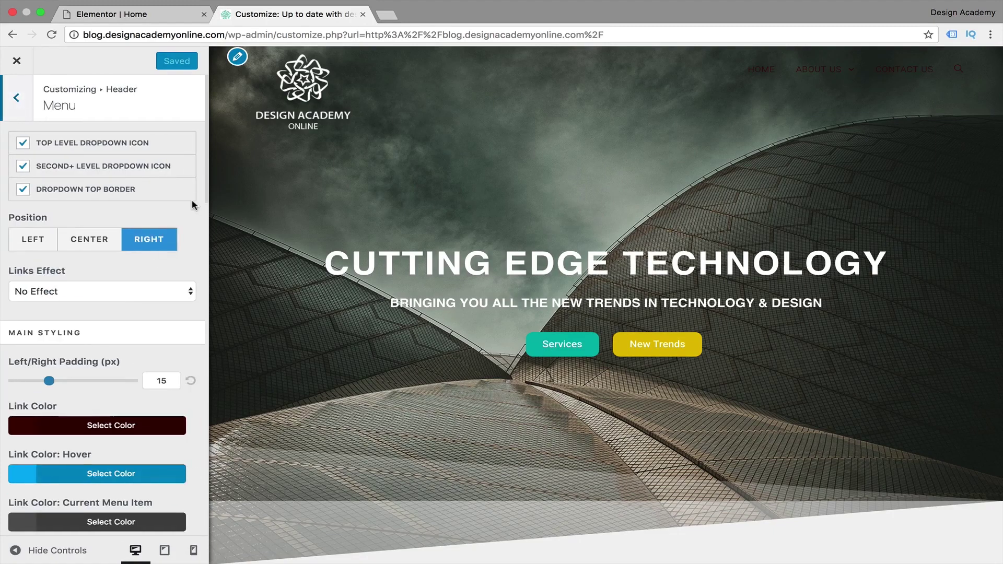
{"action": "scroll", "coordinate": [192, 202], "scroll_direction": "down", "scroll_amount": 2}
{"action": "scroll", "coordinate": [194, 204], "scroll_direction": "down", "scroll_amount": 3}
{"action": "mouse_move", "coordinate": [853, 73]}
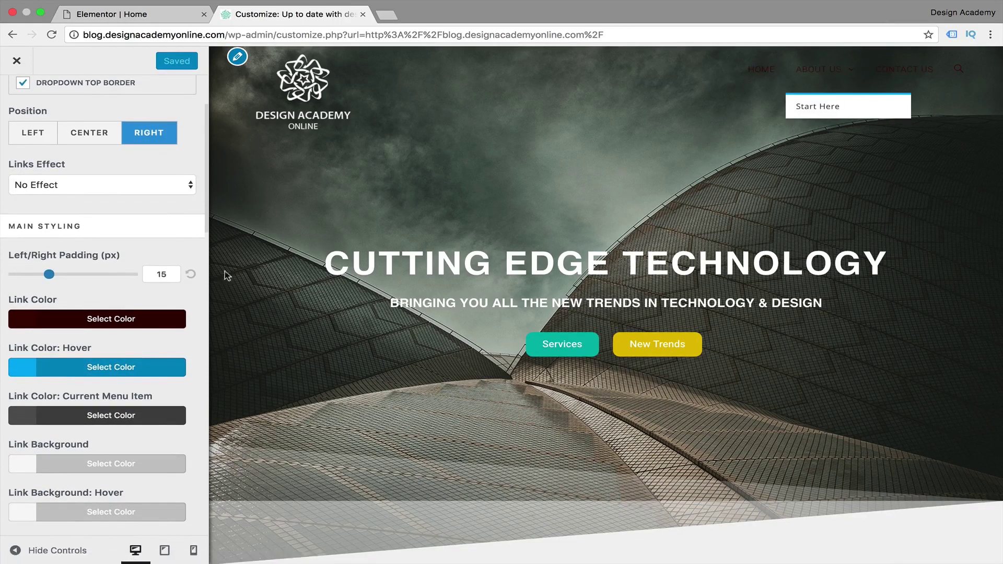
{"action": "scroll", "coordinate": [188, 222], "scroll_direction": "up", "scroll_amount": 3}
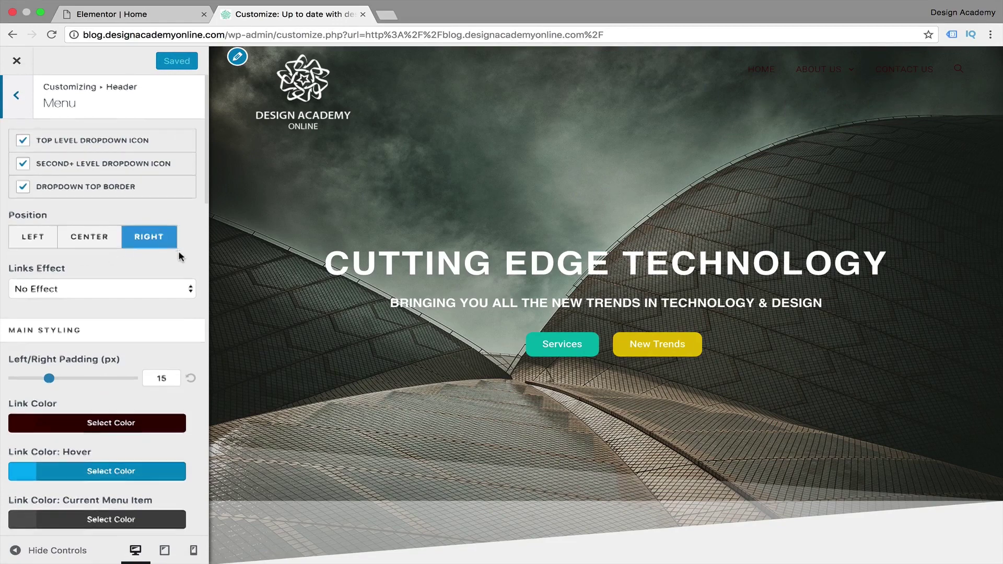
{"action": "scroll", "coordinate": [180, 257], "scroll_direction": "down", "scroll_amount": 1}
{"action": "scroll", "coordinate": [181, 257], "scroll_direction": "down", "scroll_amount": 4}
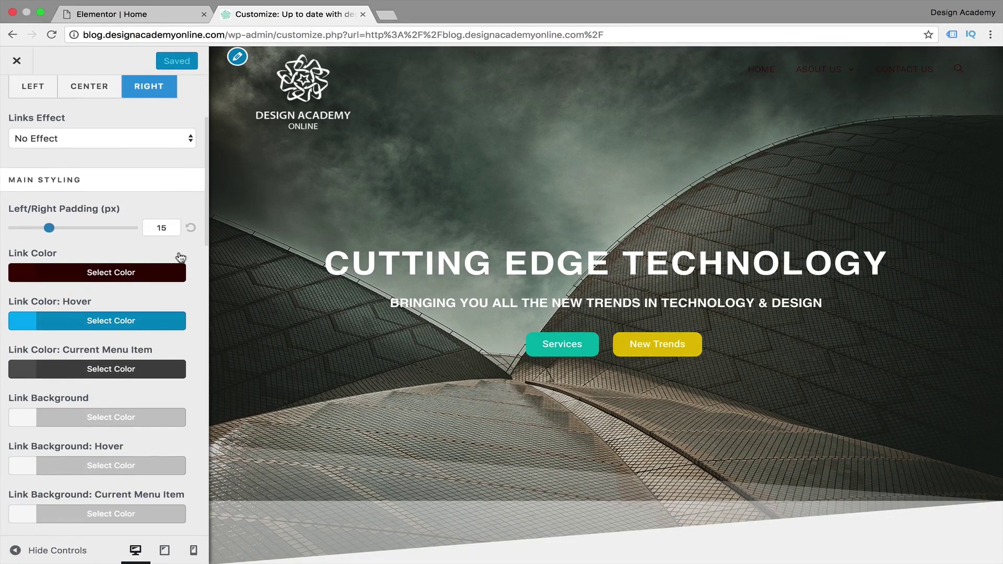
{"action": "left_click", "coordinate": [98, 272]}
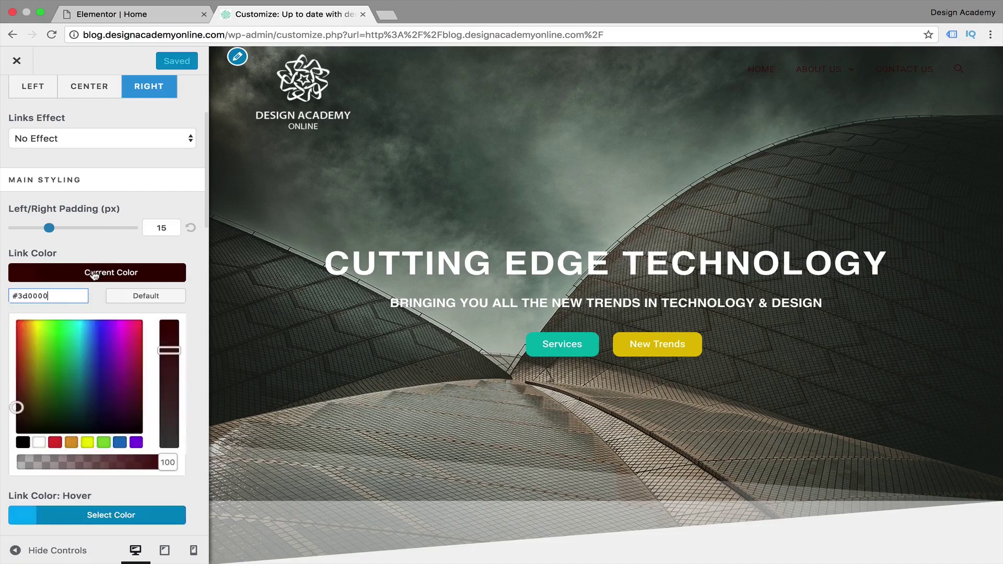
{"action": "left_click", "coordinate": [39, 444]}
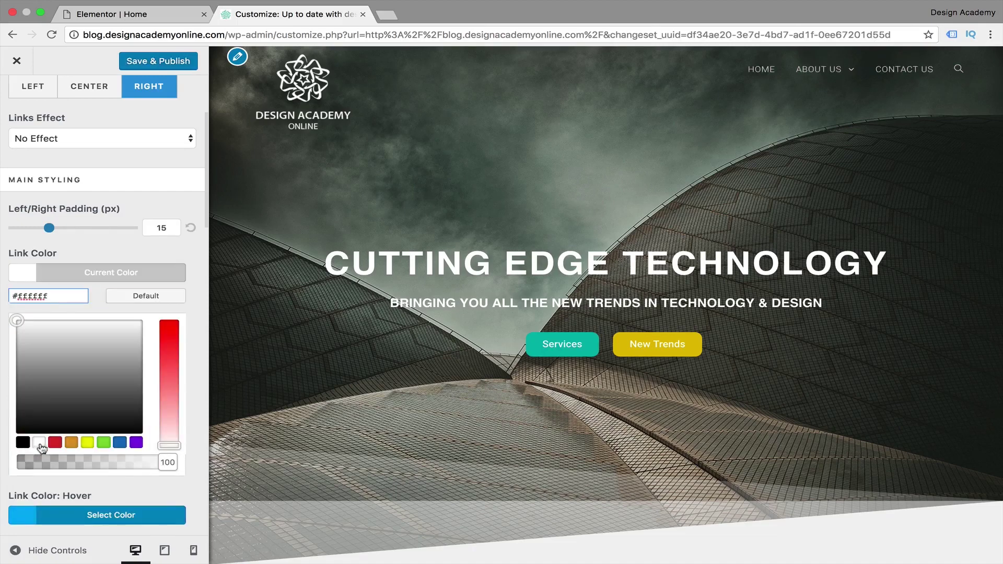
{"action": "left_click", "coordinate": [188, 261]}
Set the header menu's link hover color to #10b5ac and check it on the menu links in the preview.
{"action": "scroll", "coordinate": [189, 263], "scroll_direction": "down", "scroll_amount": 1}
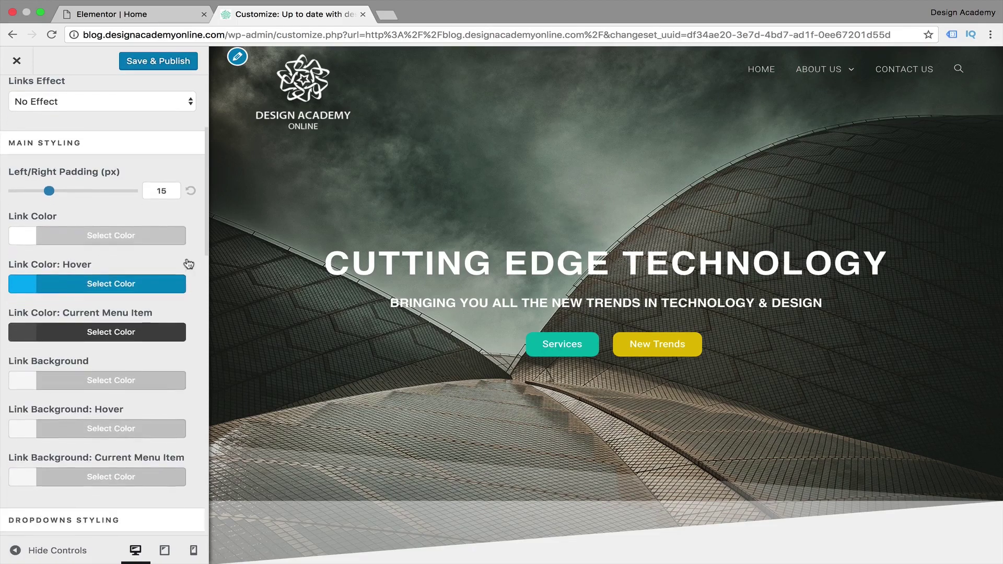
{"action": "mouse_move", "coordinate": [798, 74]}
{"action": "left_click", "coordinate": [13, 282]}
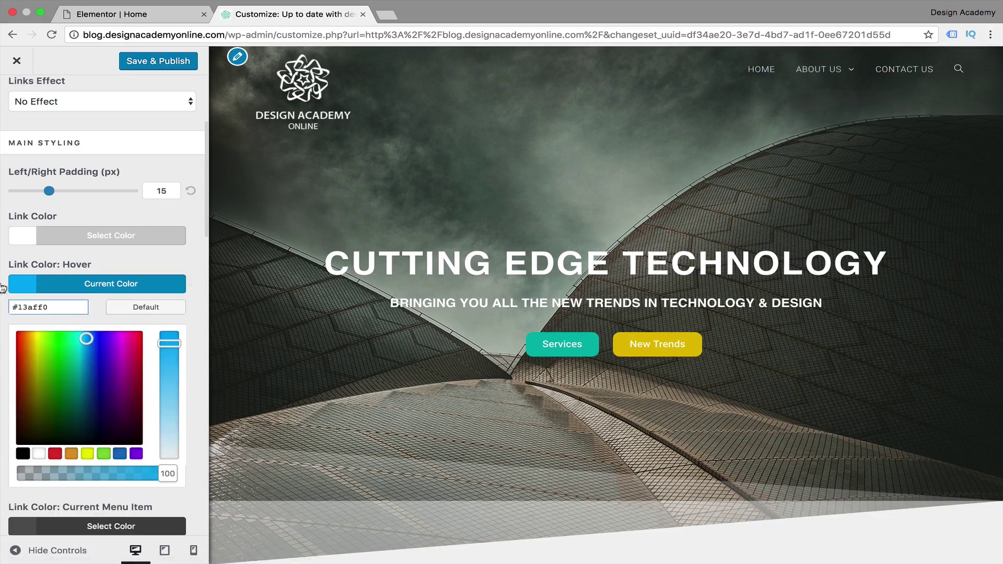
{"action": "type", "text": "#10b5ac"}
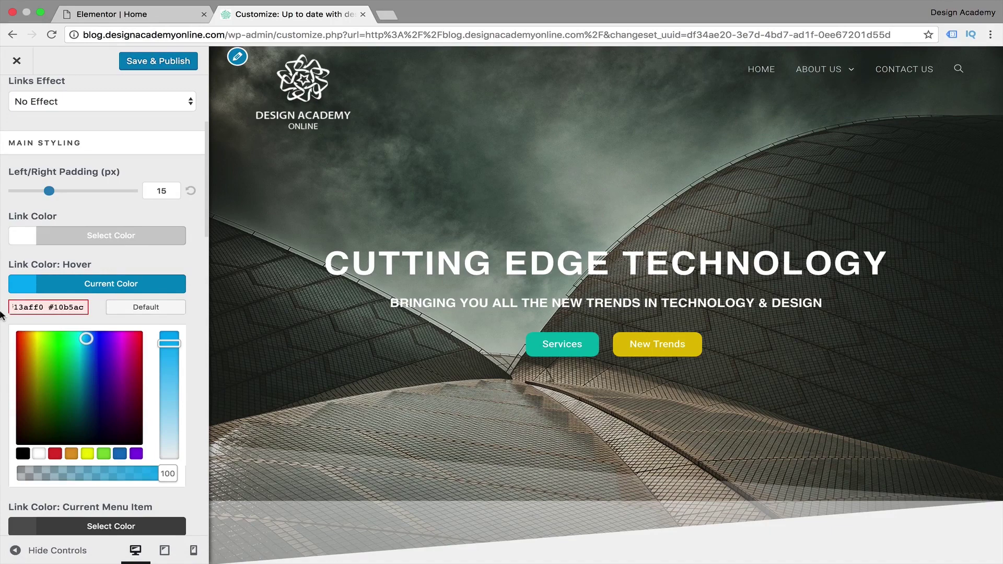
{"action": "scroll", "coordinate": [1, 313], "scroll_direction": "down", "scroll_amount": 2}
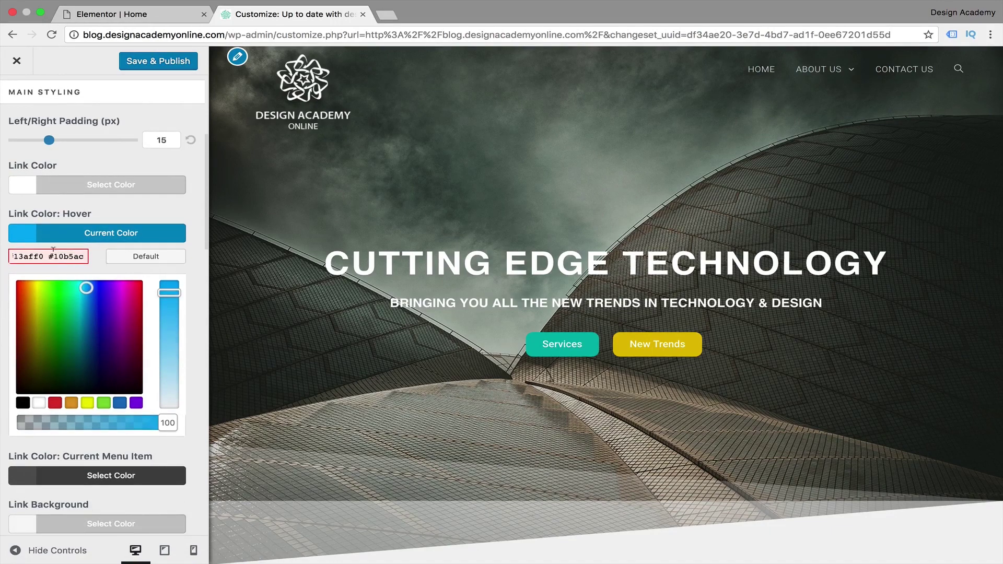
{"action": "key", "text": "super+a"}
{"action": "key", "text": "BackSpace"}
{"action": "type", "text": "#10b5ac"}
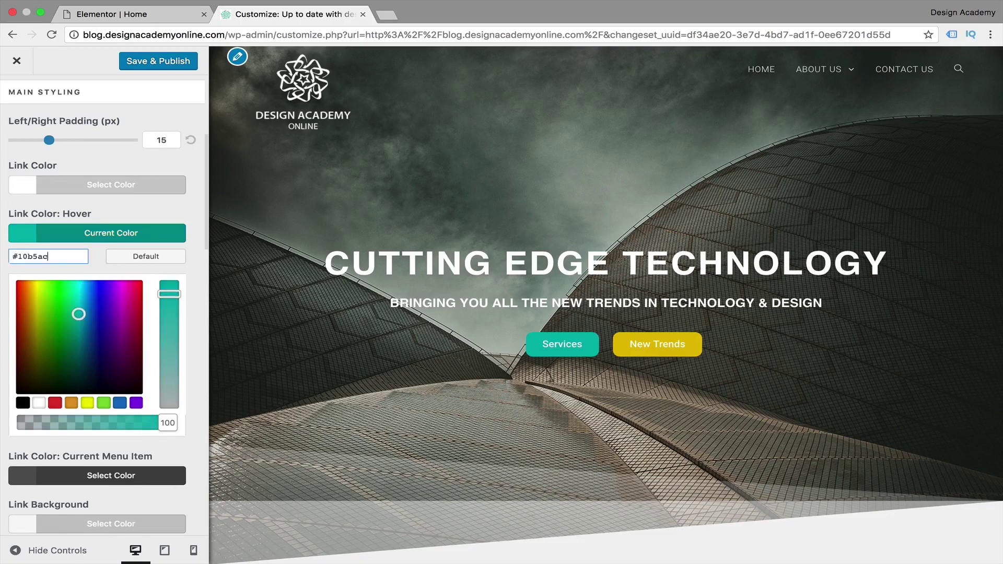
{"action": "scroll", "coordinate": [3, 343], "scroll_direction": "down", "scroll_amount": 2}
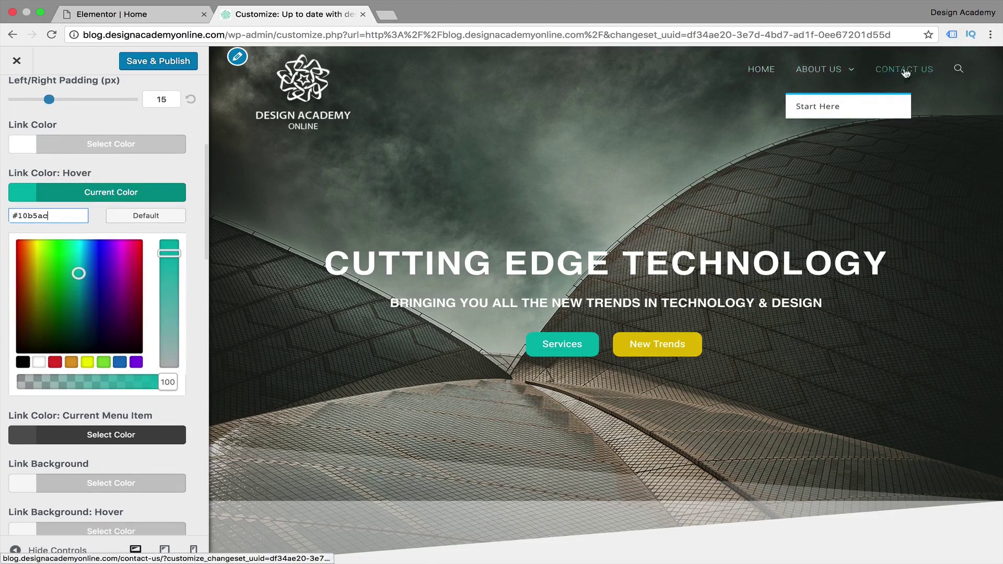
{"action": "left_click", "coordinate": [4, 380]}
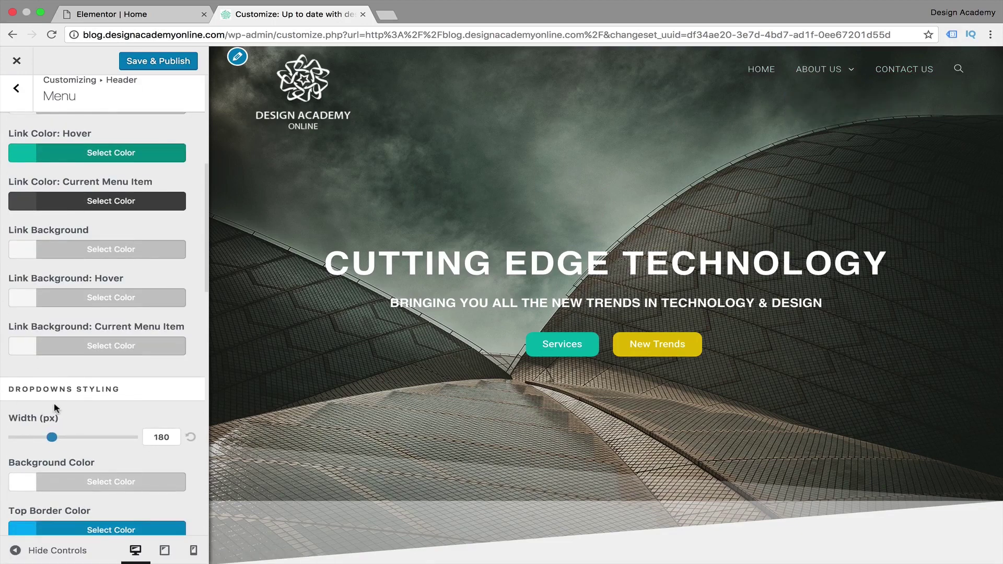
Try purple (#8224e3) as the menu dropdown's background color and restore it to white (#ffffff).
{"action": "scroll", "coordinate": [4, 411], "scroll_direction": "down", "scroll_amount": 3}
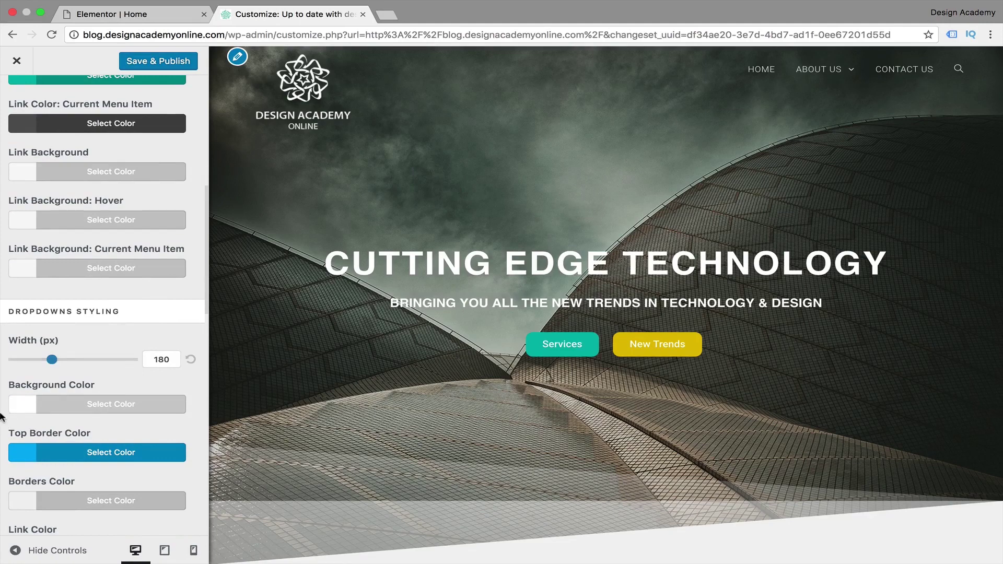
{"action": "scroll", "coordinate": [3, 418], "scroll_direction": "down", "scroll_amount": 2}
{"action": "left_click", "coordinate": [27, 347]}
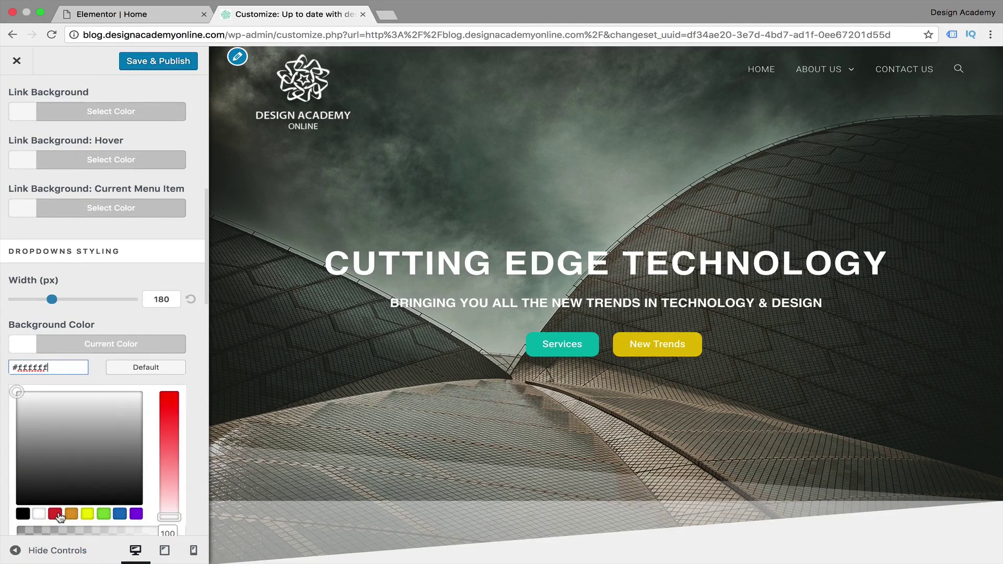
{"action": "left_click", "coordinate": [136, 515]}
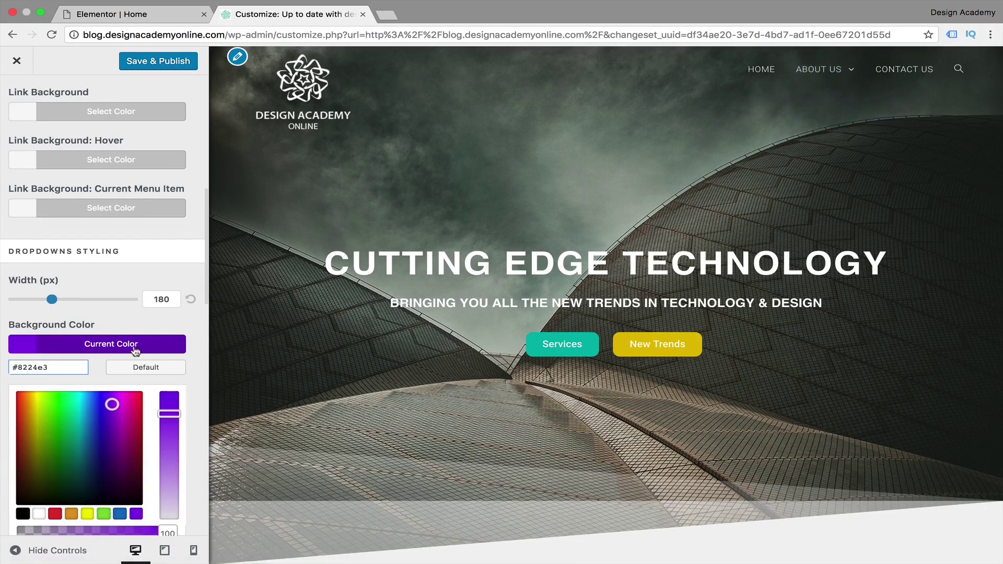
{"action": "left_click", "coordinate": [39, 514]}
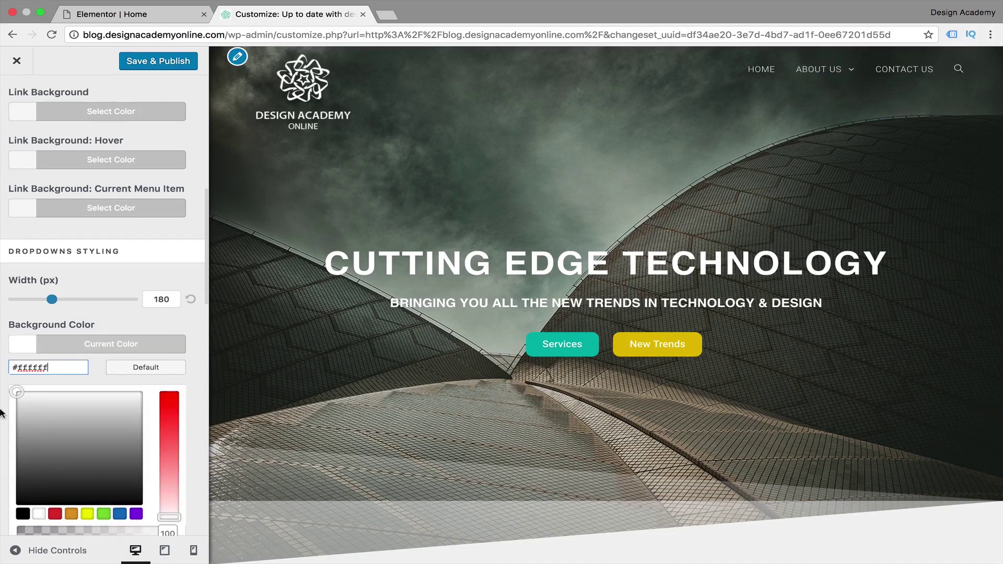
{"action": "scroll", "coordinate": [82, 335], "scroll_direction": "down", "scroll_amount": 1}
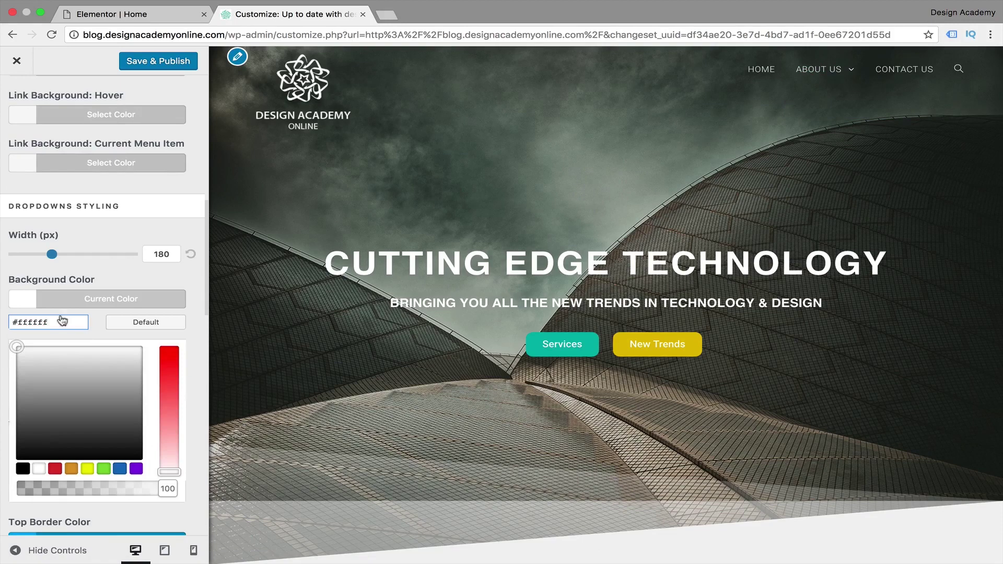
Set the menu dropdown's background color to #e2bd00.
{"action": "type", "text": "#e2bd00"}
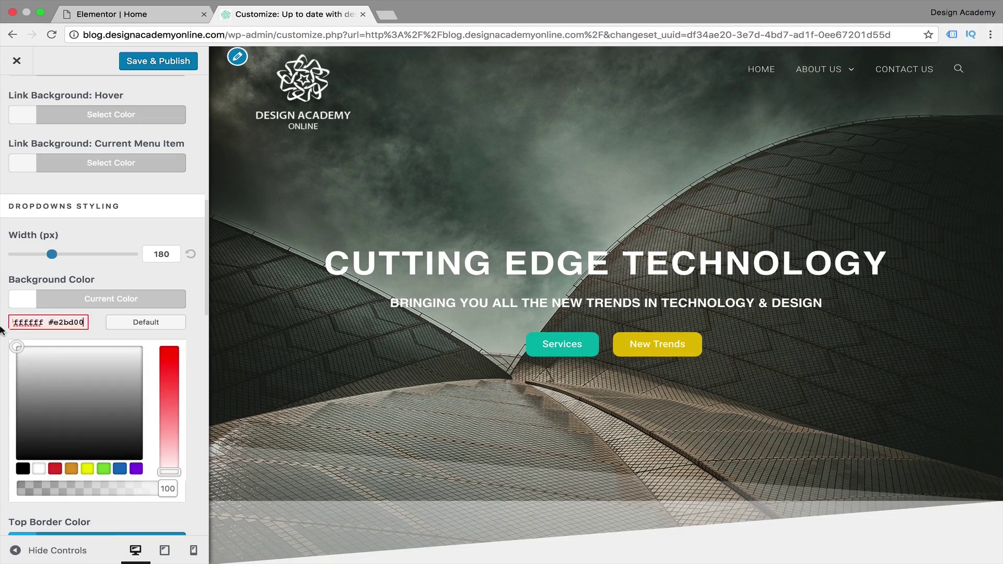
{"action": "key", "text": "super+a"}
{"action": "key", "text": "BackSpace"}
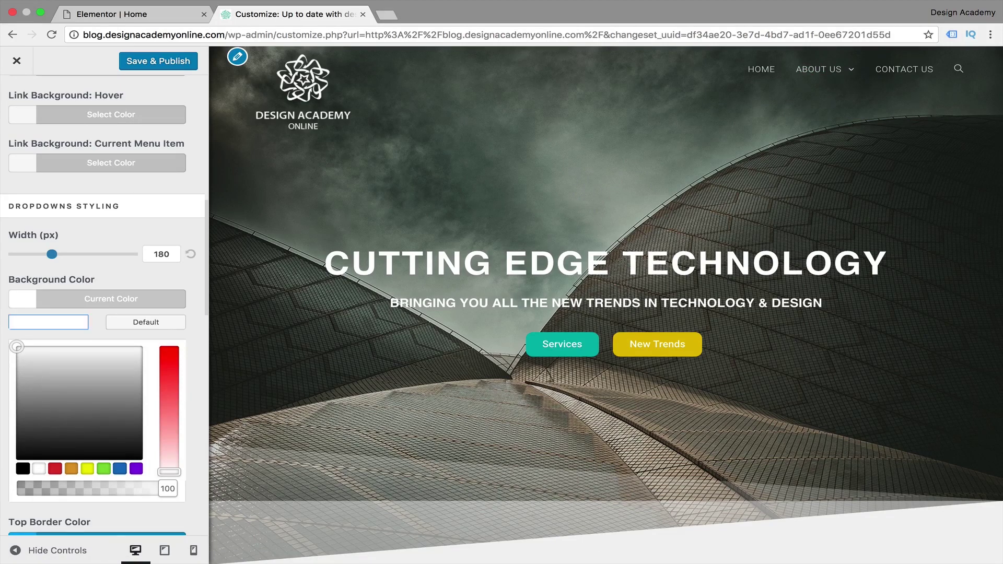
{"action": "type", "text": "#e2bd00"}
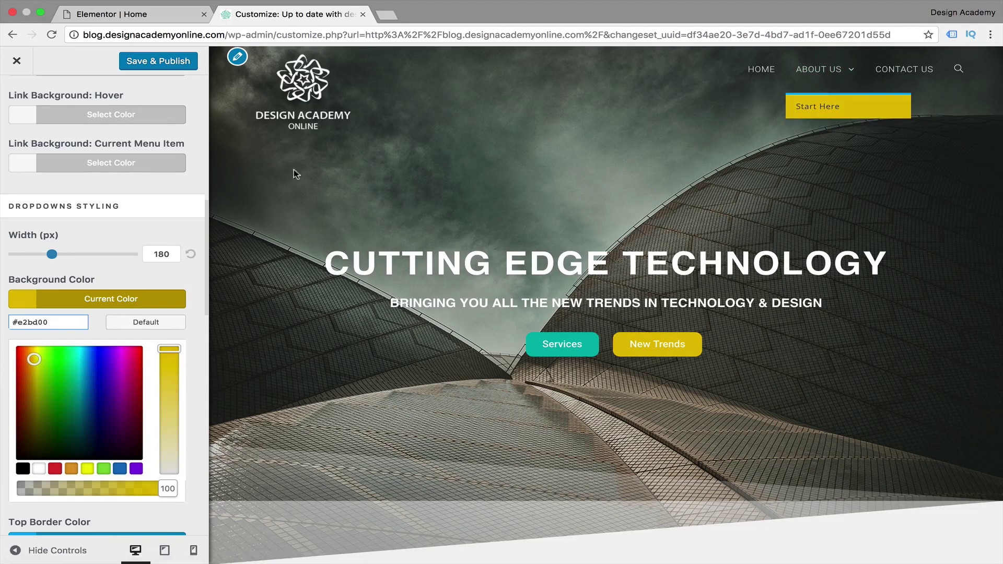
{"action": "left_click", "coordinate": [32, 300]}
Try black (#000000) as the menu dropdown's top border color and check it in the preview.
{"action": "scroll", "coordinate": [33, 298], "scroll_direction": "down", "scroll_amount": 3}
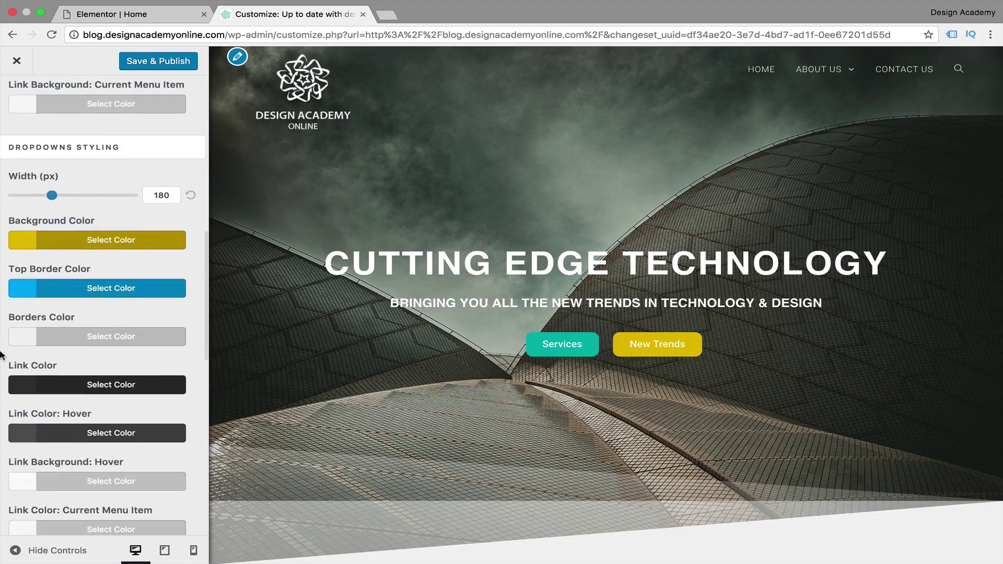
{"action": "left_click", "coordinate": [34, 295]}
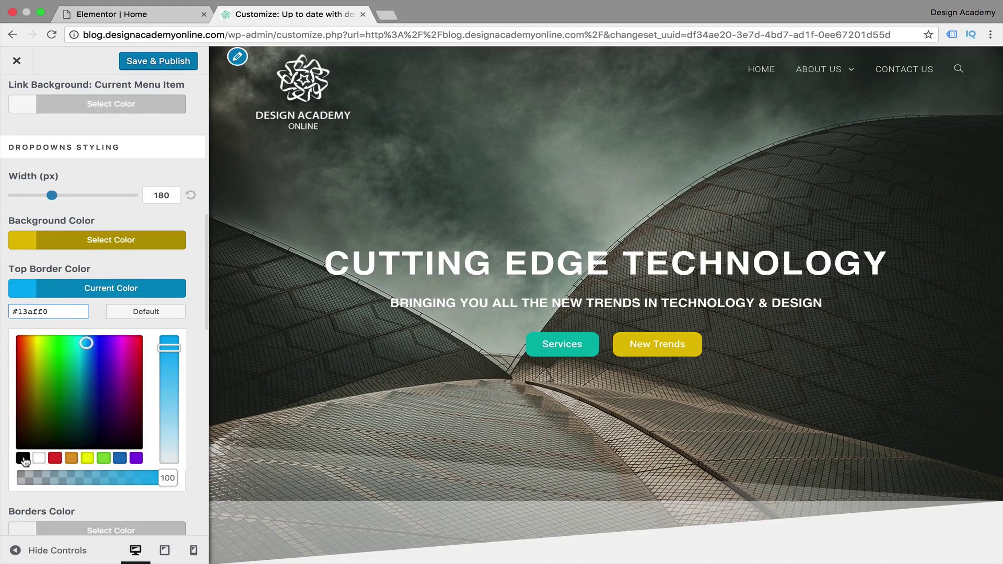
{"action": "left_click", "coordinate": [23, 458]}
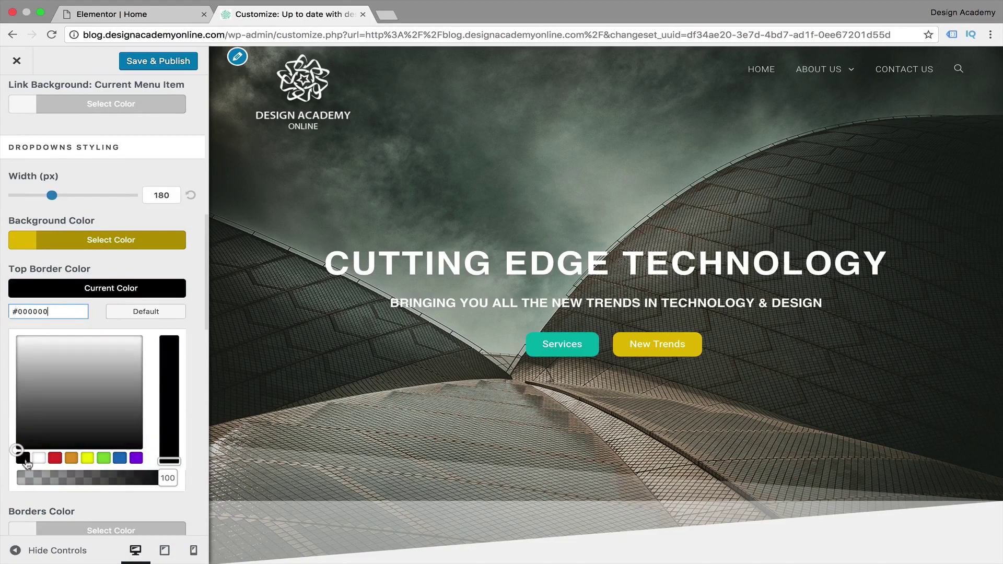
{"action": "mouse_move", "coordinate": [842, 62]}
Set the dropdown's top border color to #10b5ac, check it in the preview and publish the changes.
{"action": "triple_click", "coordinate": [48, 308]}
{"action": "key", "text": "BackSpace"}
{"action": "type", "text": "#10b5ac"}
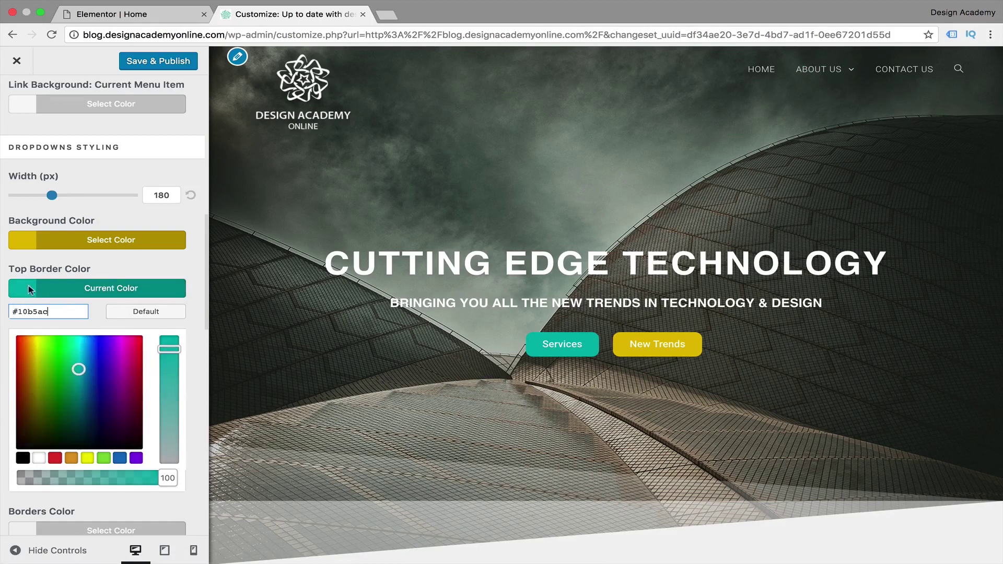
{"action": "mouse_move", "coordinate": [837, 72]}
{"action": "left_click", "coordinate": [173, 61]}
Review the remaining menu settings and enable the social menu in the header's Menu Social section.
{"action": "scroll", "coordinate": [189, 237], "scroll_direction": "down", "scroll_amount": 5}
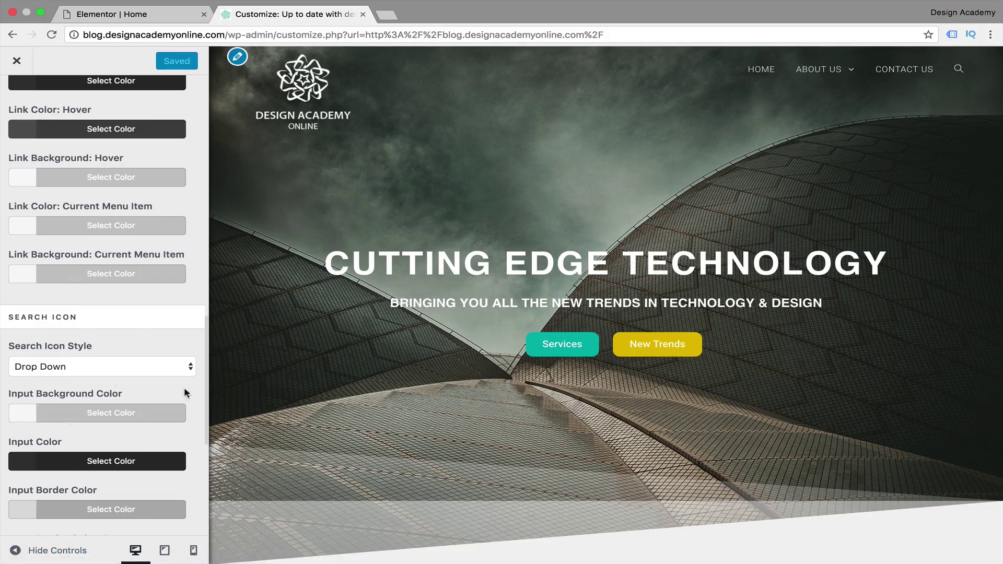
{"action": "scroll", "coordinate": [59, 436], "scroll_direction": "down", "scroll_amount": 3}
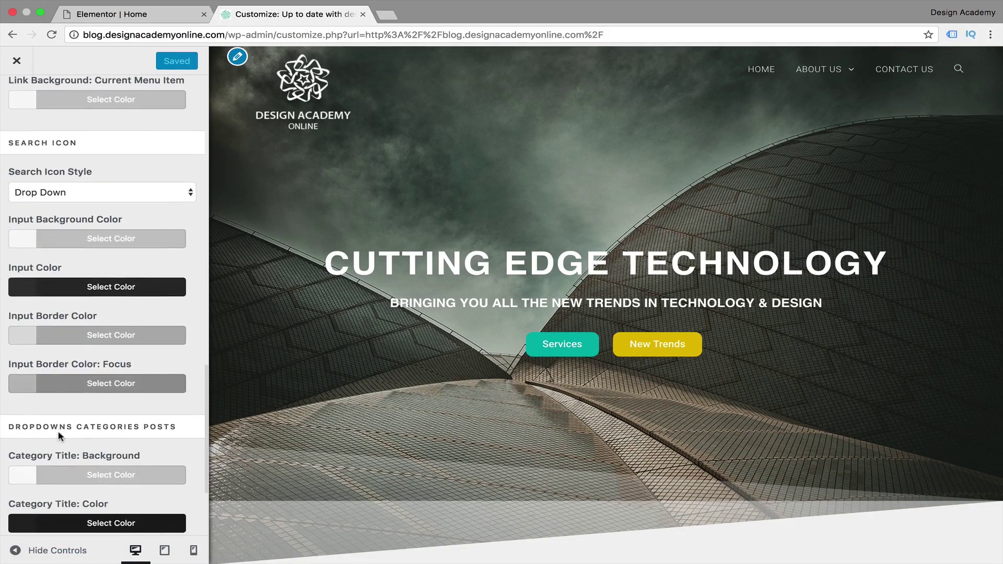
{"action": "scroll", "coordinate": [58, 433], "scroll_direction": "up", "scroll_amount": 4}
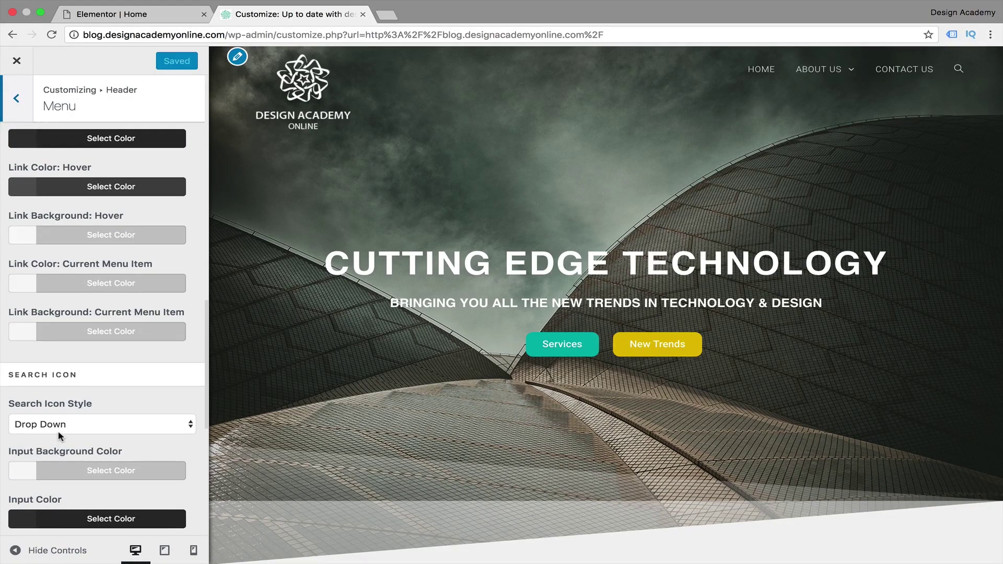
{"action": "left_click", "coordinate": [18, 118]}
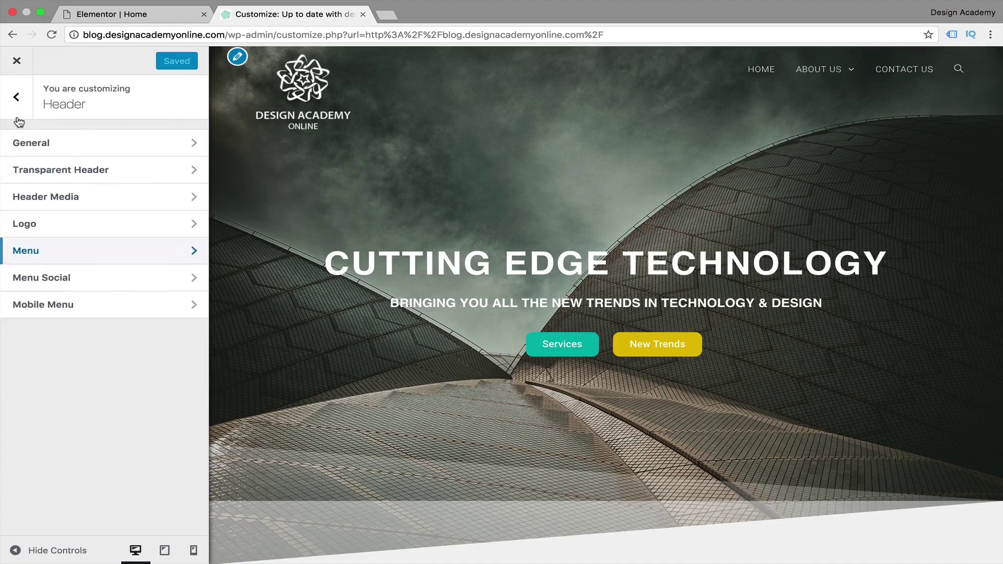
{"action": "left_click", "coordinate": [64, 282]}
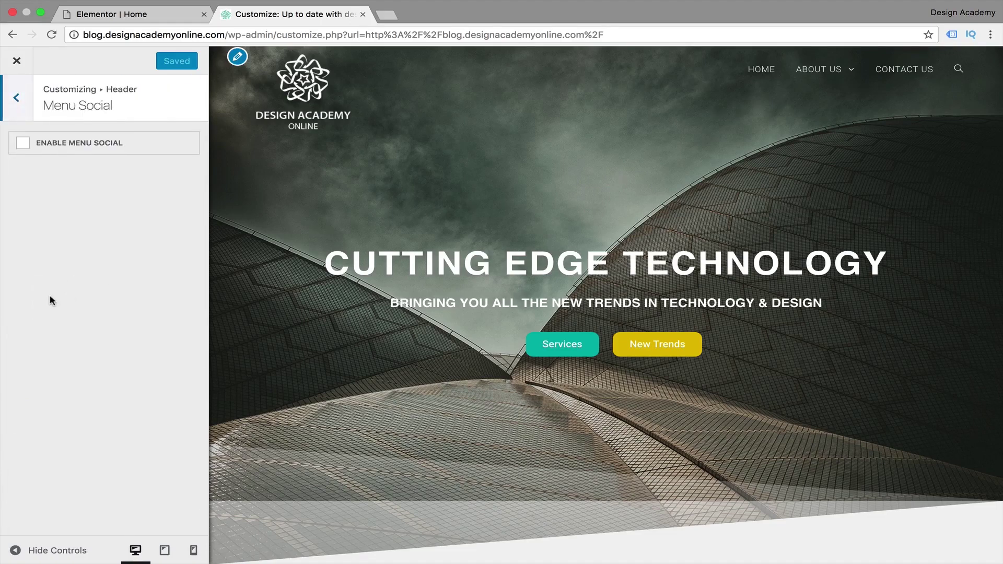
{"action": "left_click", "coordinate": [23, 143]}
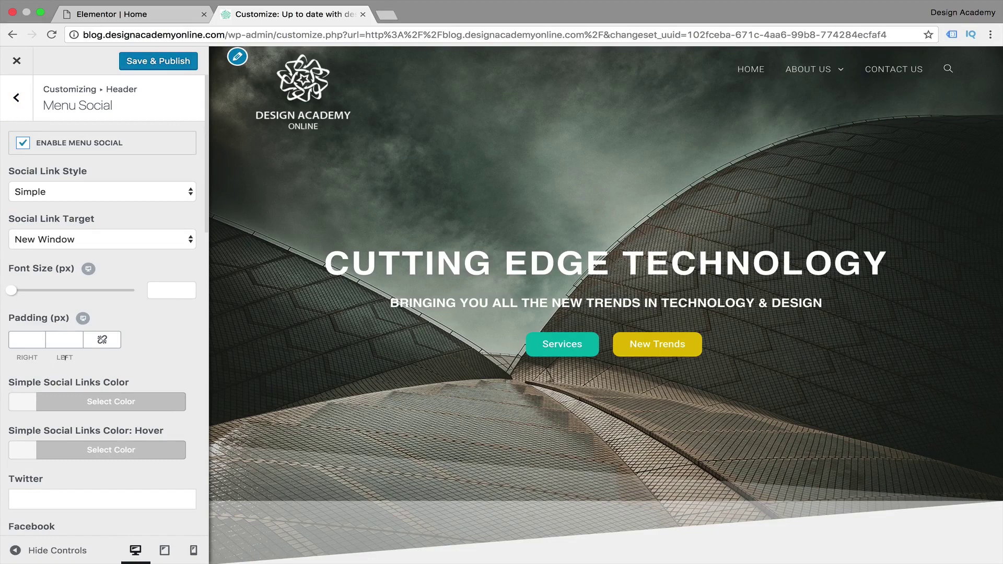
Enter # as a placeholder link for the Twitter, Facebook and Google Plus profiles of the header's social menu.
{"action": "scroll", "coordinate": [66, 357], "scroll_direction": "down", "scroll_amount": 5}
{"action": "scroll", "coordinate": [65, 357], "scroll_direction": "down", "scroll_amount": 2}
{"action": "left_click", "coordinate": [93, 222]}
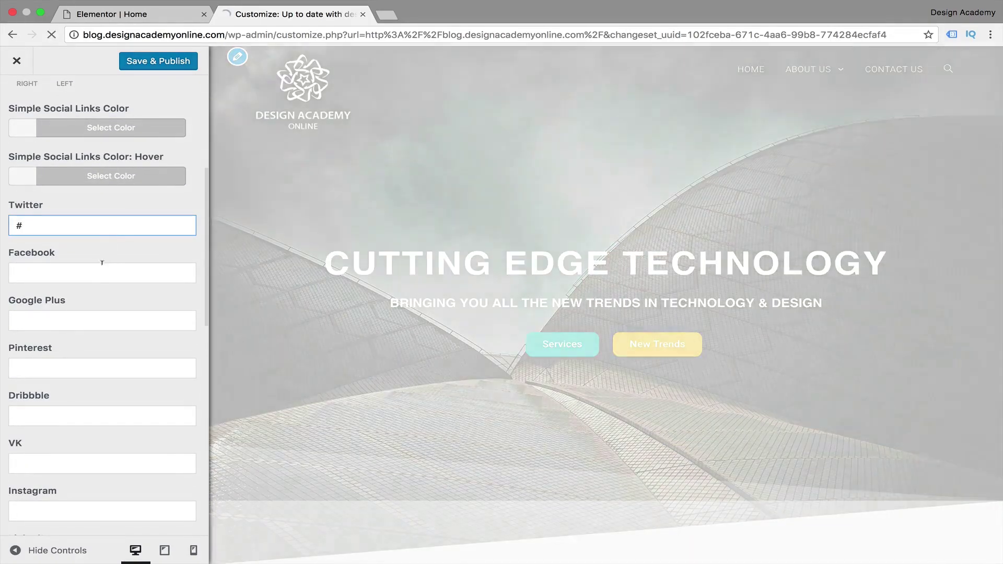
{"action": "left_click", "coordinate": [99, 267]}
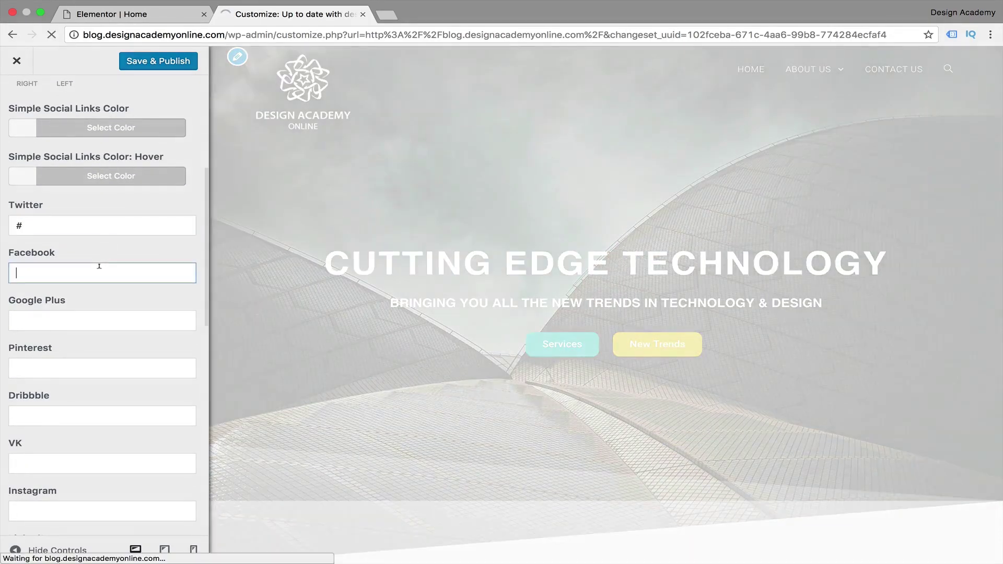
{"action": "left_click", "coordinate": [76, 317]}
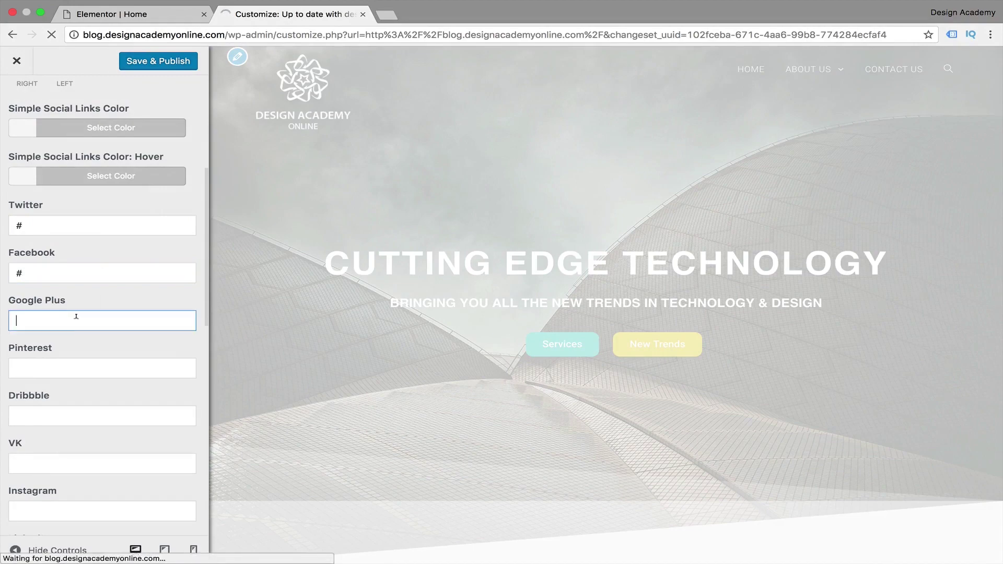
{"action": "type", "text": "#"}
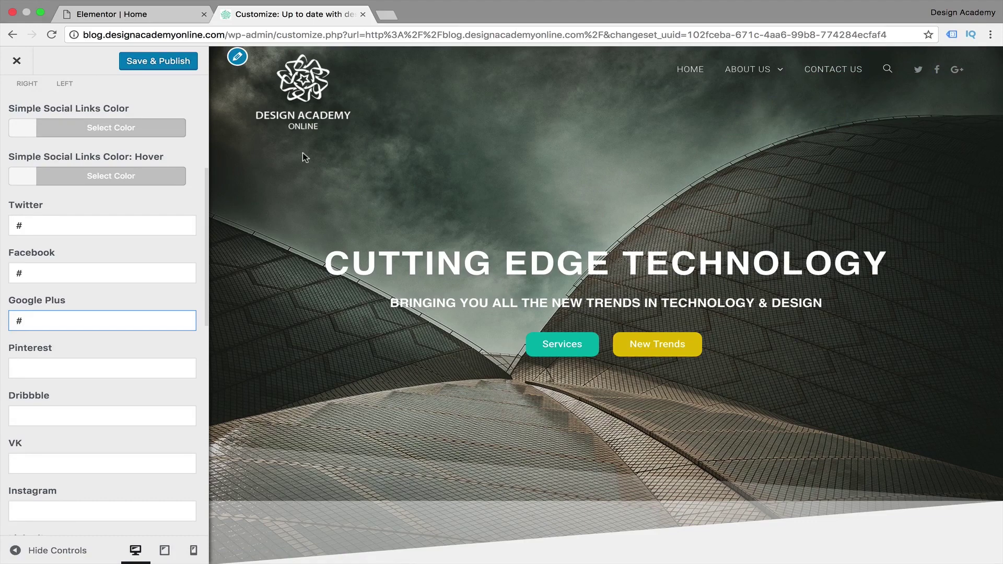
Remove the placeholder links from the Google Plus, Facebook and Twitter fields.
{"action": "key", "text": "BackSpace"}
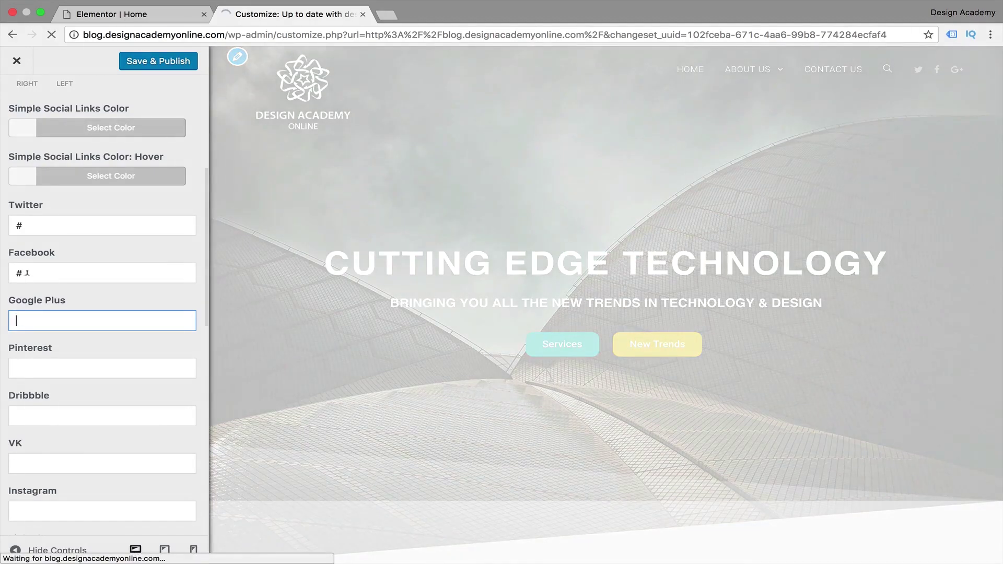
{"action": "left_click", "coordinate": [27, 272]}
{"action": "key", "text": "BackSpace"}
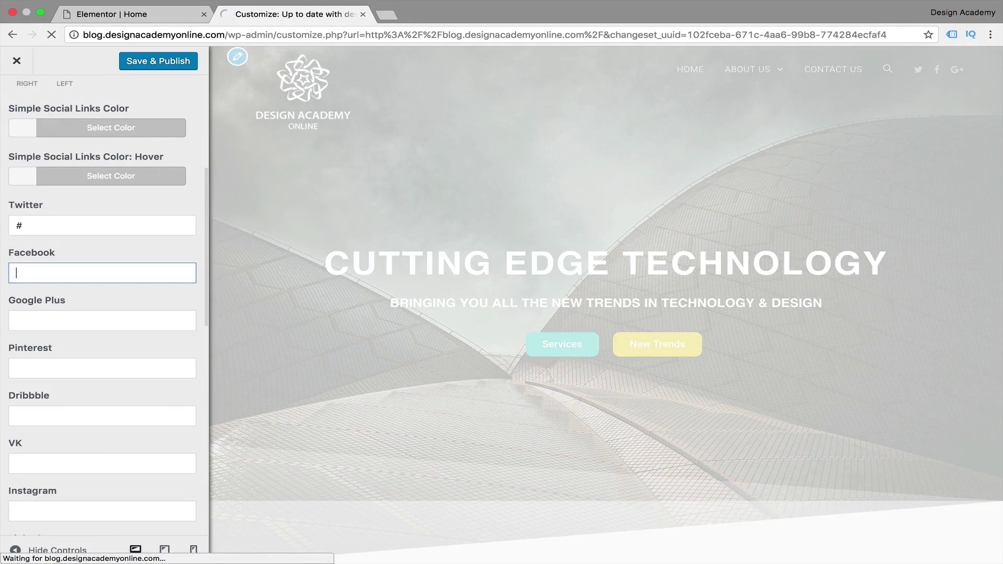
{"action": "key", "text": "shift+Tab"}
{"action": "key", "text": "BackSpace"}
Leave the Menu Social and Header settings and return to the customizer's main section list.
{"action": "scroll", "coordinate": [15, 209], "scroll_direction": "up", "scroll_amount": 5}
{"action": "left_click", "coordinate": [17, 103]}
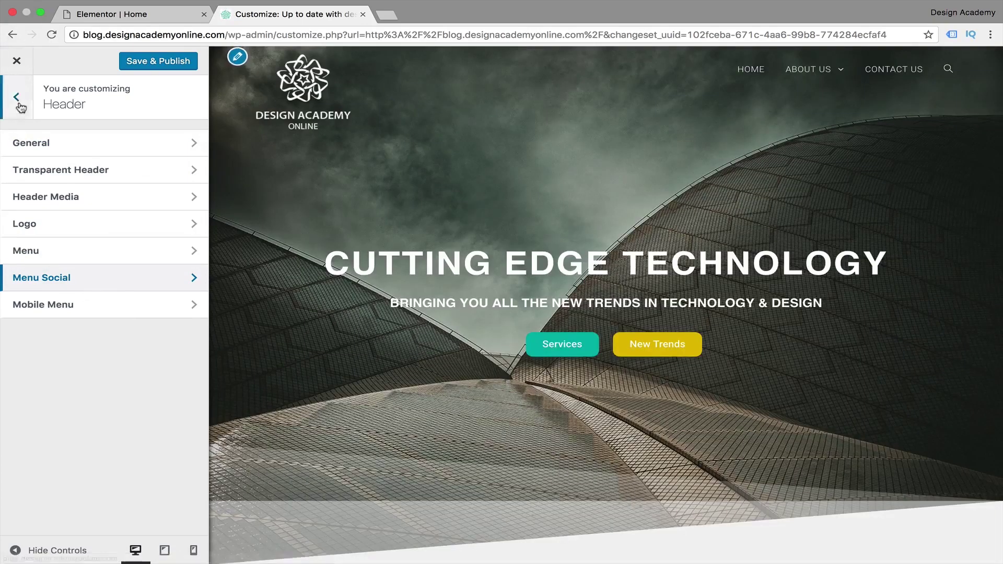
{"action": "left_click", "coordinate": [19, 102]}
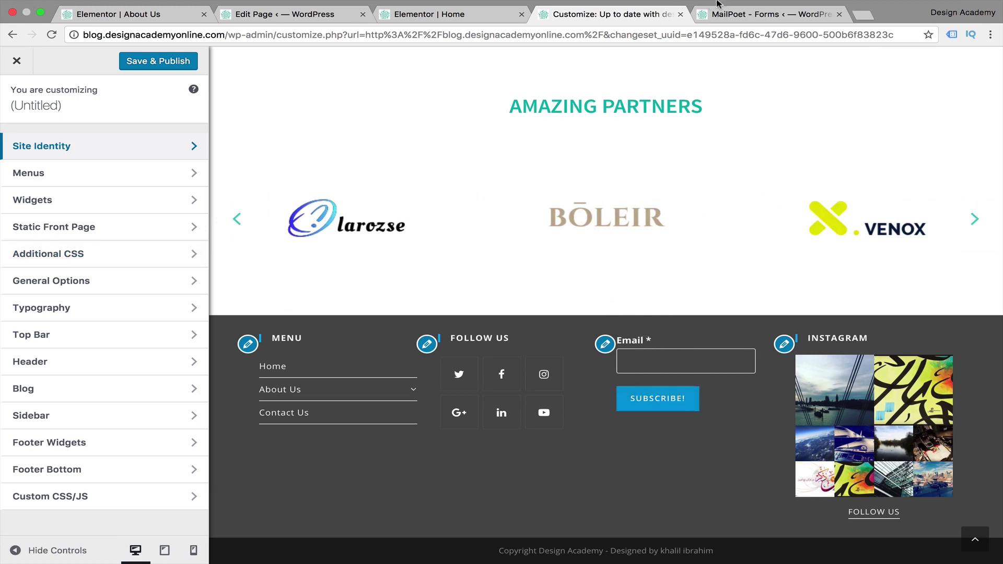
Open New form in the MailPoet forms and add First name and Last name fields above Email, with a divider between them.
{"action": "left_click", "coordinate": [733, 26]}
{"action": "scroll", "coordinate": [407, 195], "scroll_direction": "down", "scroll_amount": 3}
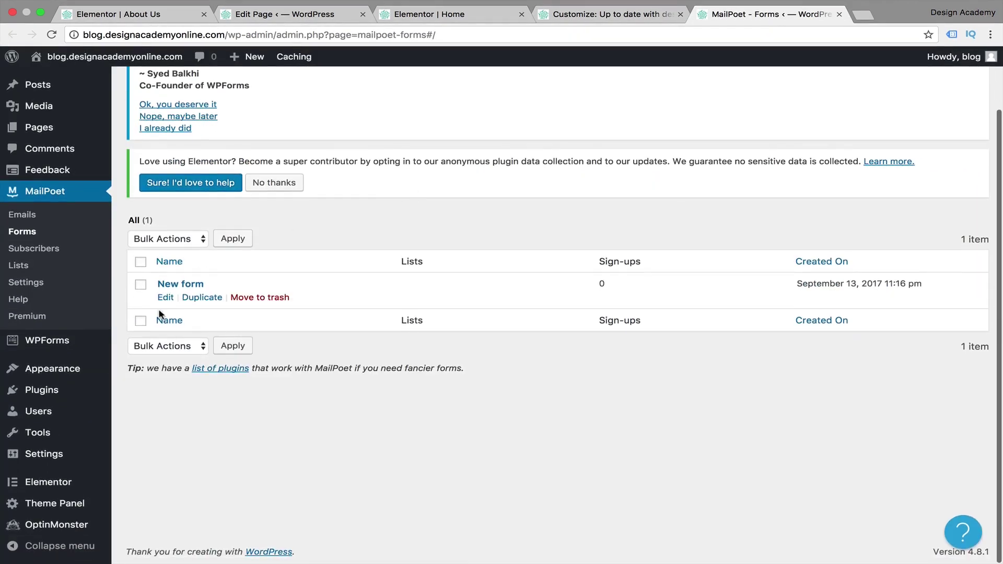
{"action": "left_click", "coordinate": [187, 285]}
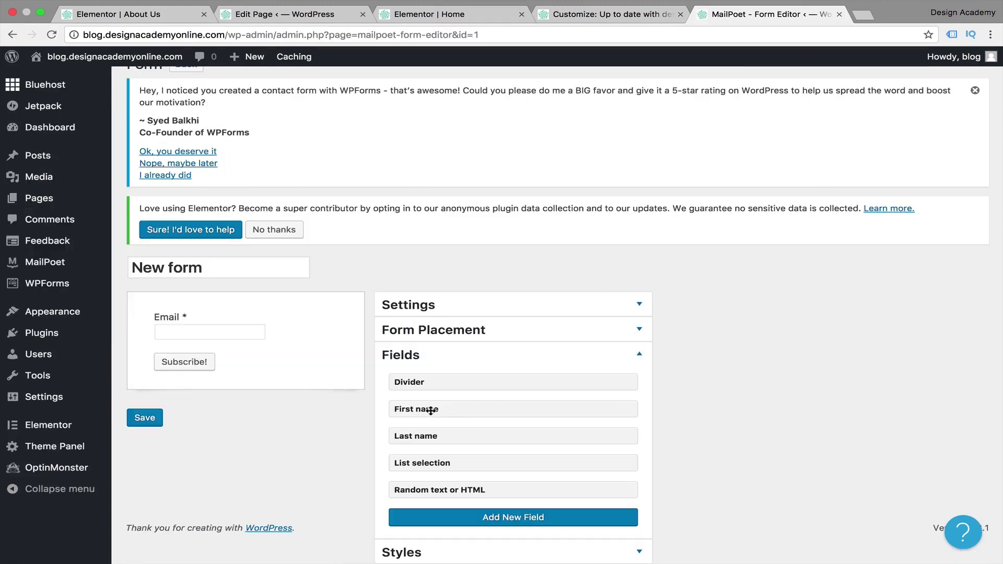
{"action": "left_click_drag", "start_coordinate": [429, 410], "coordinate": [163, 314]}
{"action": "left_click_drag", "start_coordinate": [445, 437], "coordinate": [206, 377]}
{"action": "left_click_drag", "start_coordinate": [457, 383], "coordinate": [206, 382]}
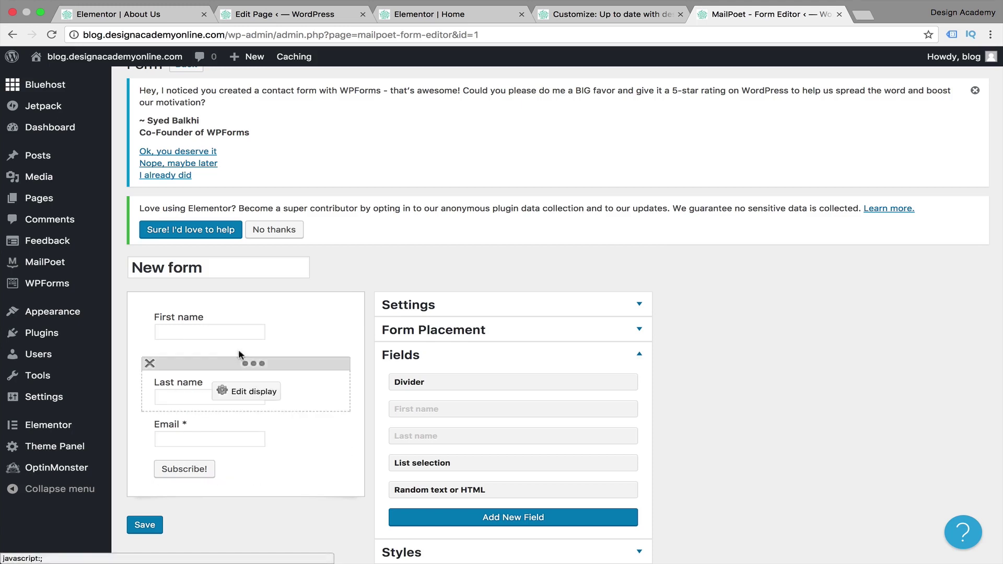
View the form's Styles code and close the MailPoet form editor without saving.
{"action": "scroll", "coordinate": [261, 521], "scroll_direction": "down", "scroll_amount": 2}
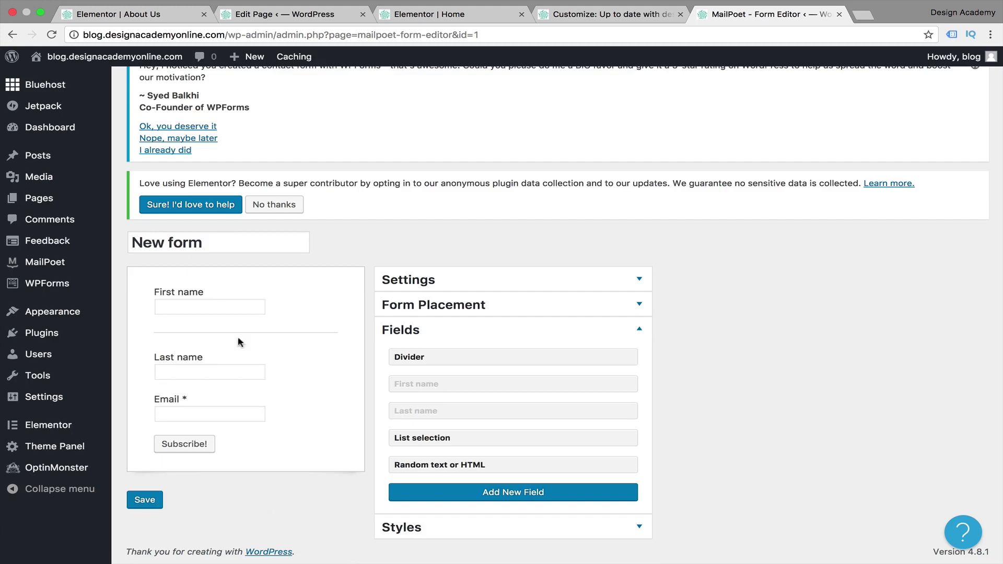
{"action": "left_click", "coordinate": [401, 527]}
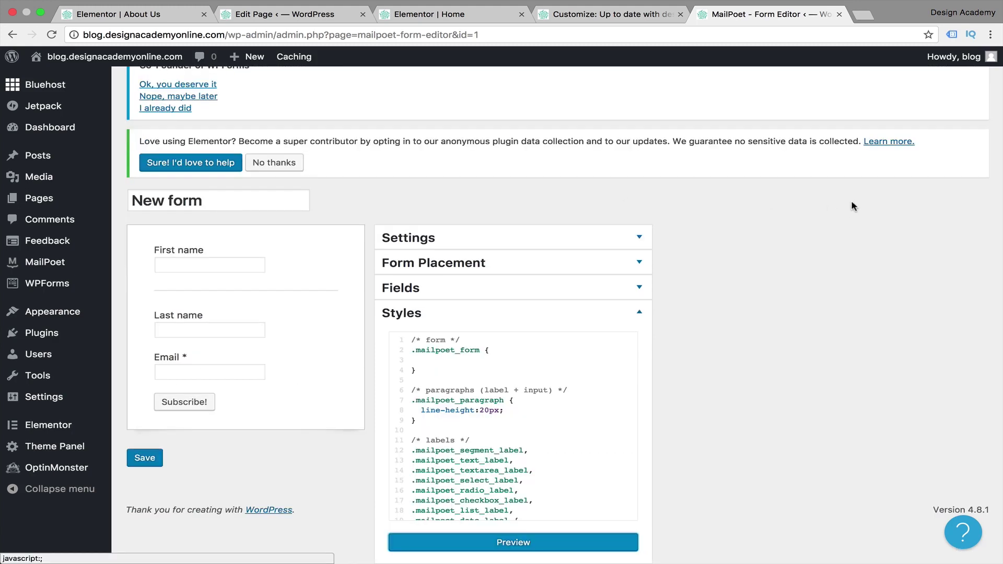
{"action": "left_click", "coordinate": [839, 15]}
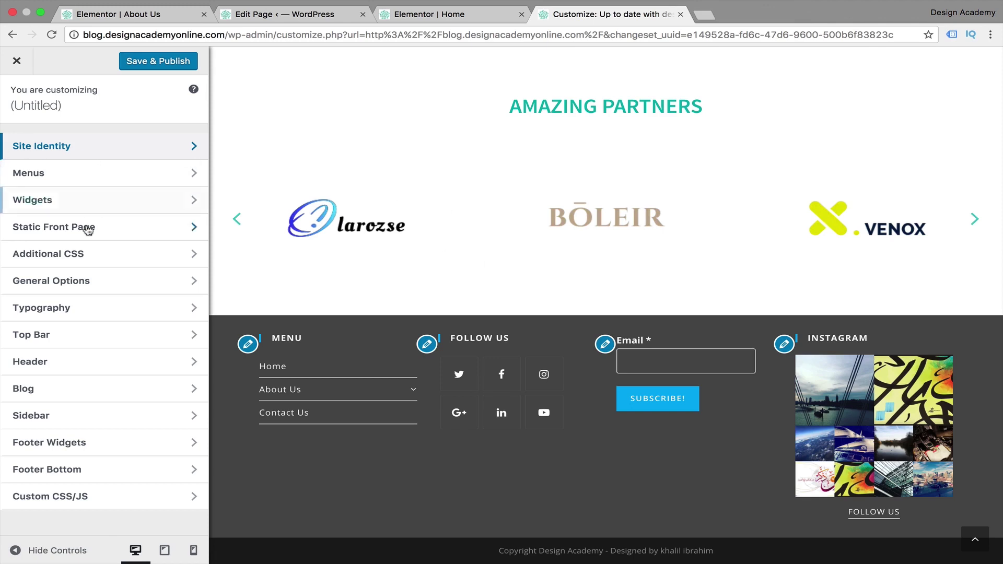
Set the site's Primary Color to #10b5ac in the General Styling options.
{"action": "left_click", "coordinate": [126, 290]}
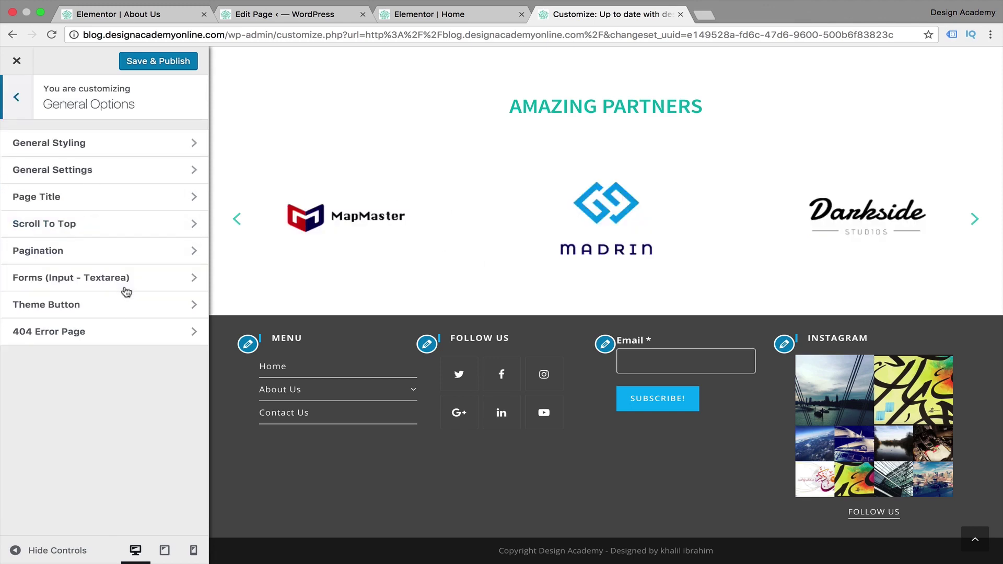
{"action": "left_click", "coordinate": [127, 148]}
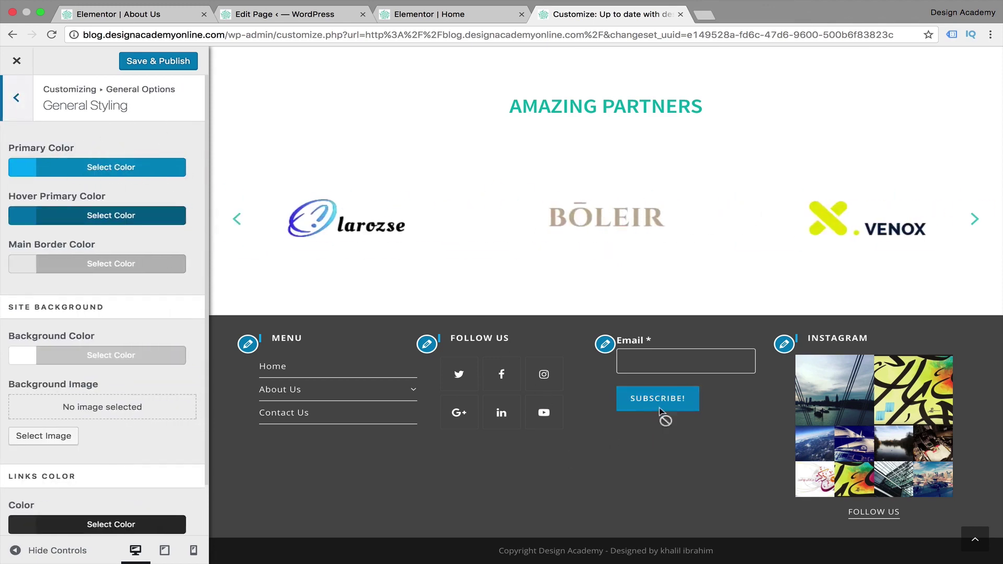
{"action": "left_click", "coordinate": [72, 170]}
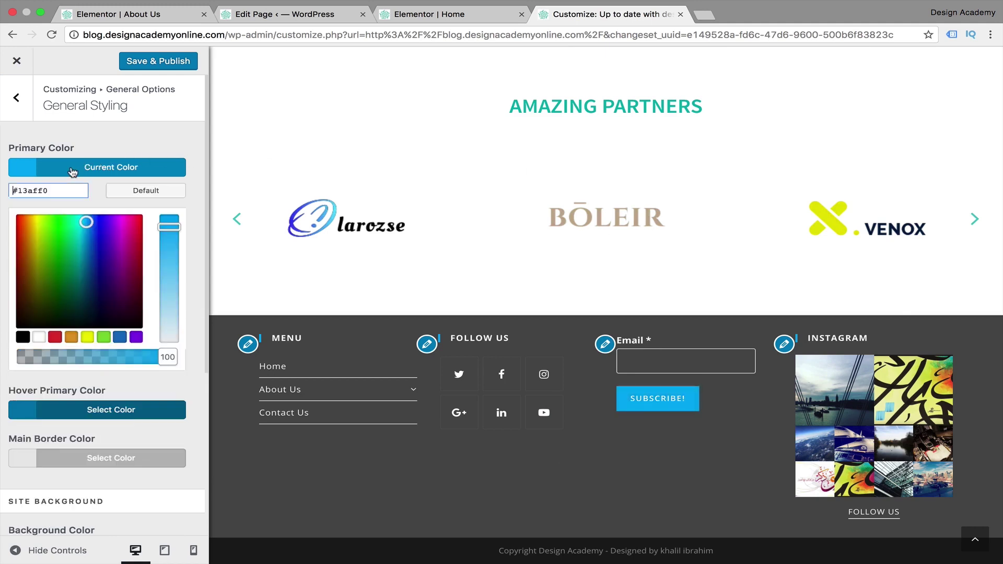
{"action": "left_click_drag", "start_coordinate": [57, 189], "coordinate": [1, 191]}
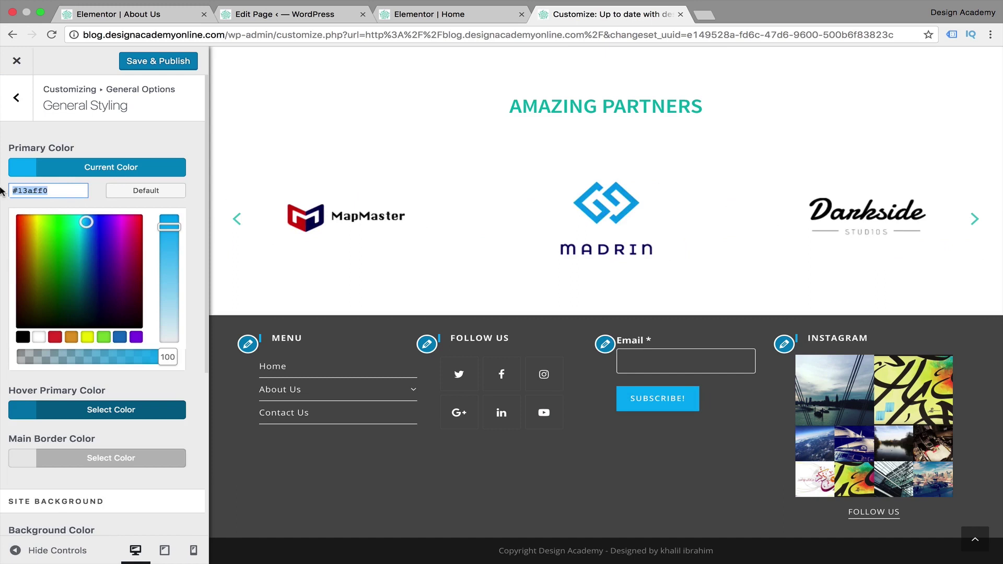
{"action": "type", "text": "#10b5ac"}
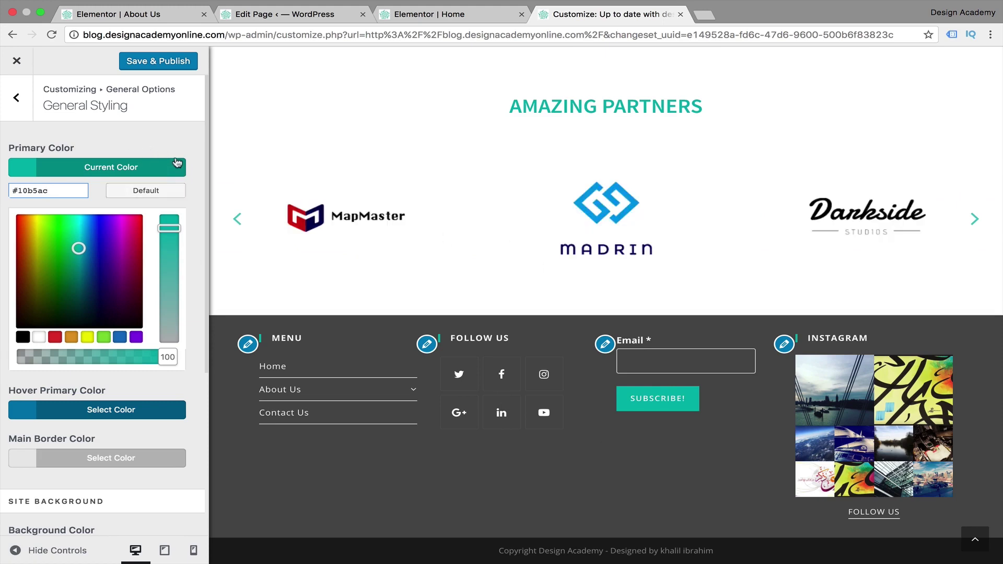
{"action": "left_click", "coordinate": [187, 138]}
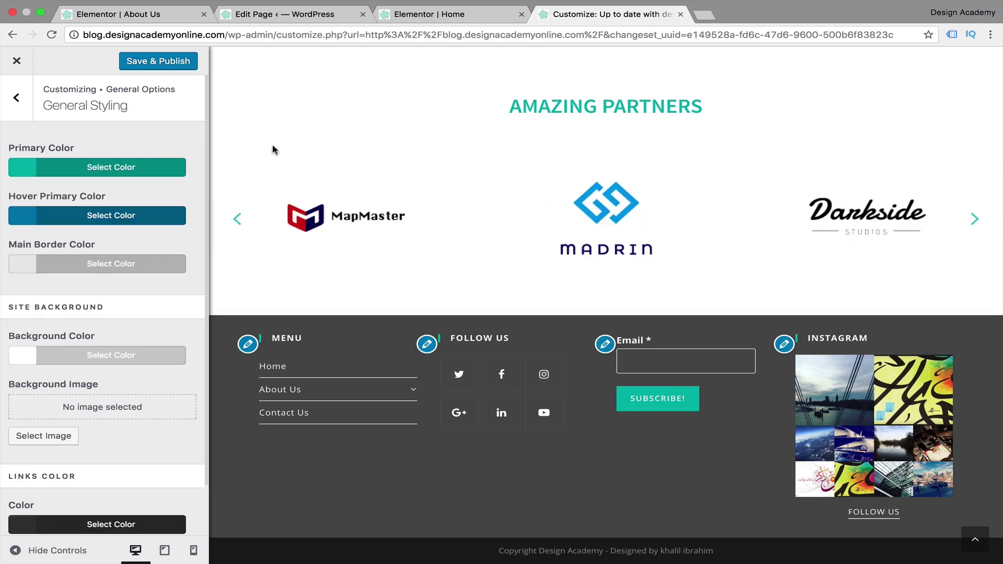
Set the site's Hover Primary Color to #e2bd00.
{"action": "left_click", "coordinate": [134, 219]}
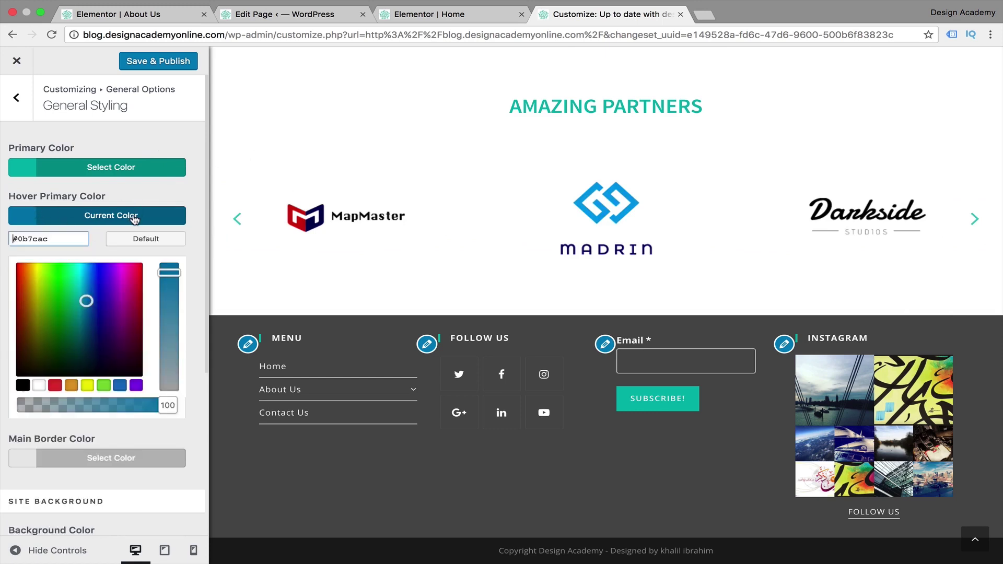
{"action": "left_click_drag", "start_coordinate": [46, 236], "coordinate": [1, 241]}
{"action": "type", "text": "#e2bd00"}
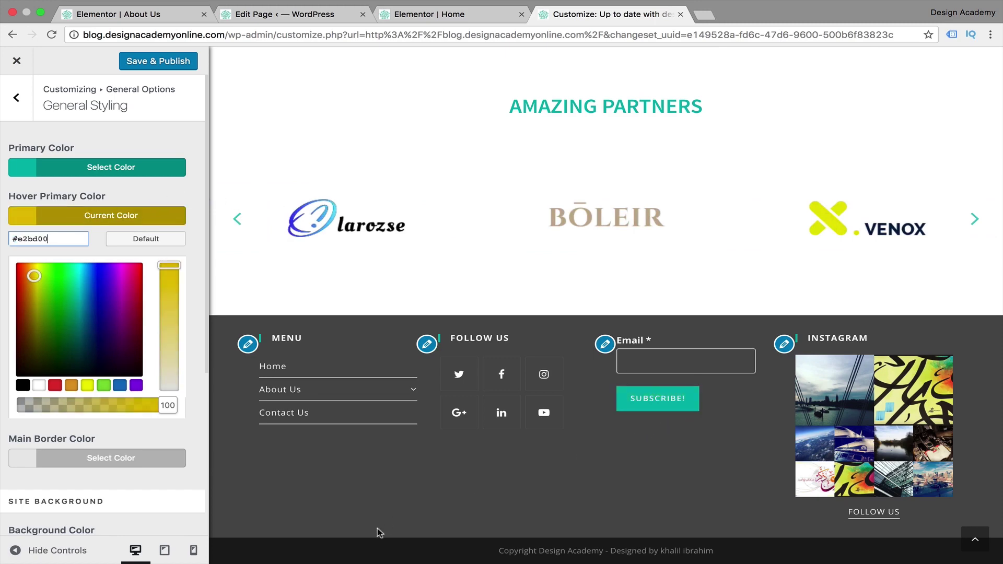
Set the Border Radius of the Forms (Input - Textarea) fields to 12 px and check the newsletter form in the preview.
{"action": "left_click", "coordinate": [17, 98]}
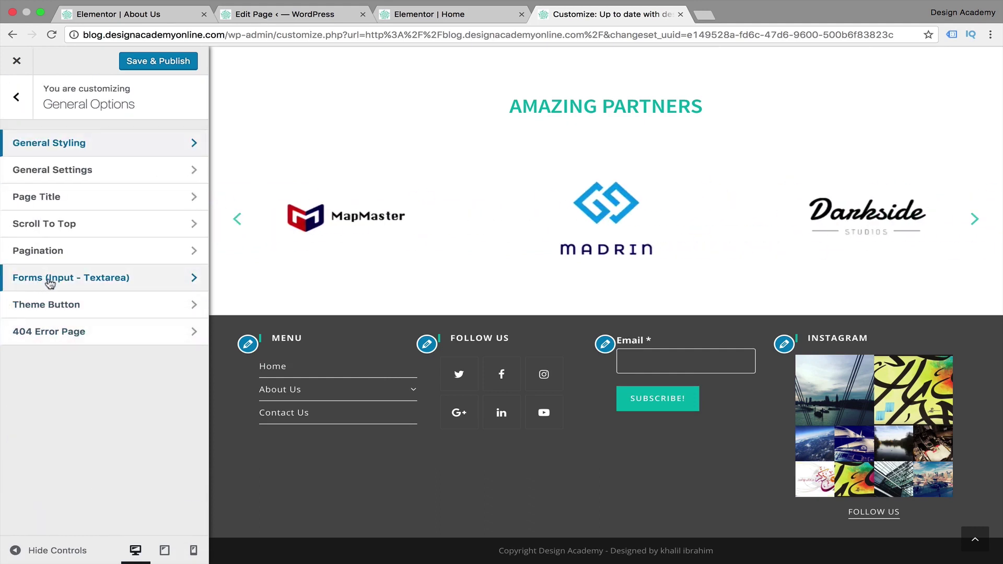
{"action": "left_click", "coordinate": [89, 286]}
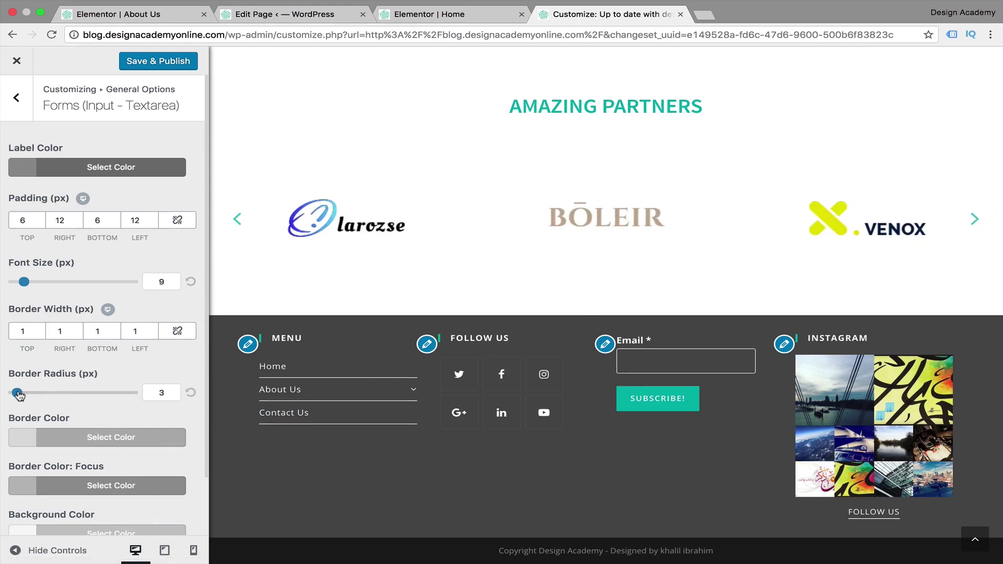
{"action": "left_click_drag", "start_coordinate": [19, 395], "coordinate": [24, 395]}
{"action": "left_click_drag", "start_coordinate": [28, 394], "coordinate": [30, 393]}
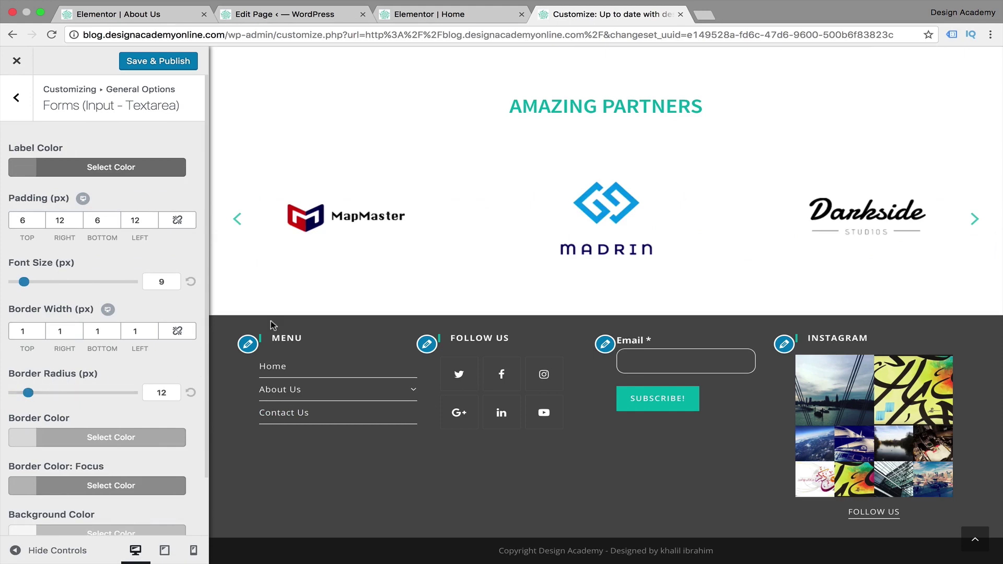
{"action": "scroll", "coordinate": [270, 325], "scroll_direction": "up", "scroll_amount": 10}
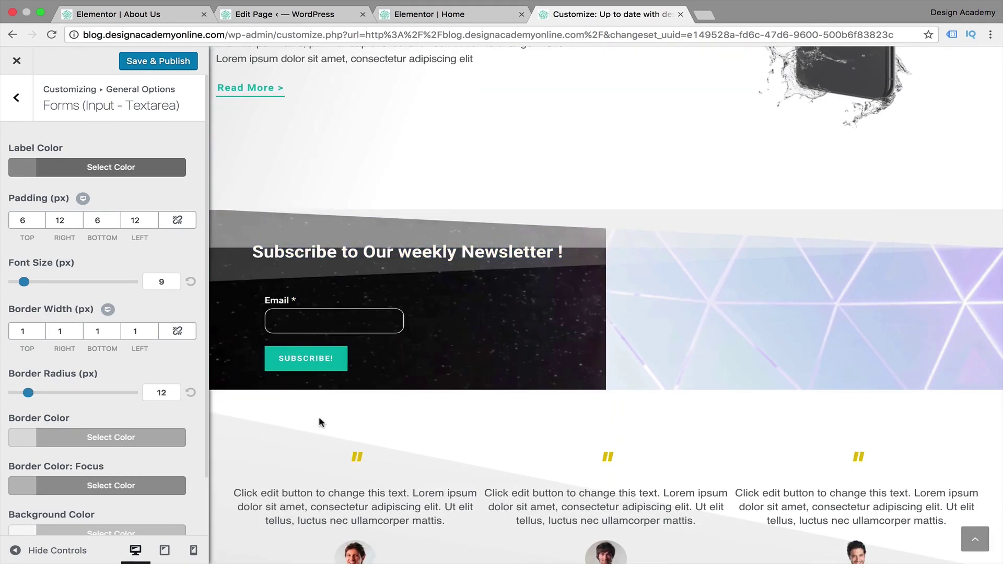
{"action": "scroll", "coordinate": [297, 453], "scroll_direction": "down", "scroll_amount": 10}
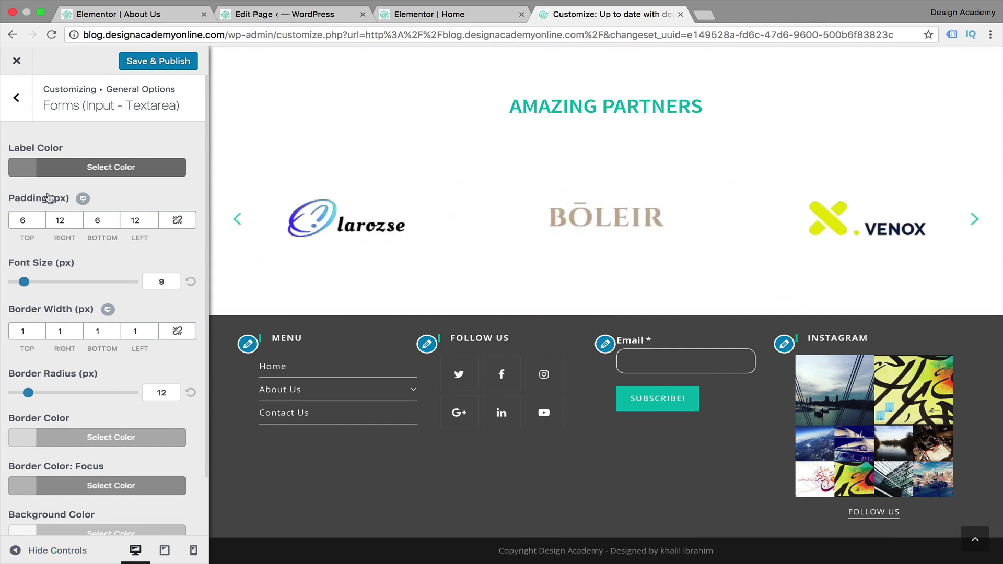
Try yellow #eeee22 as the form Label Color, and settle on white #ffffff.
{"action": "left_click", "coordinate": [107, 167]}
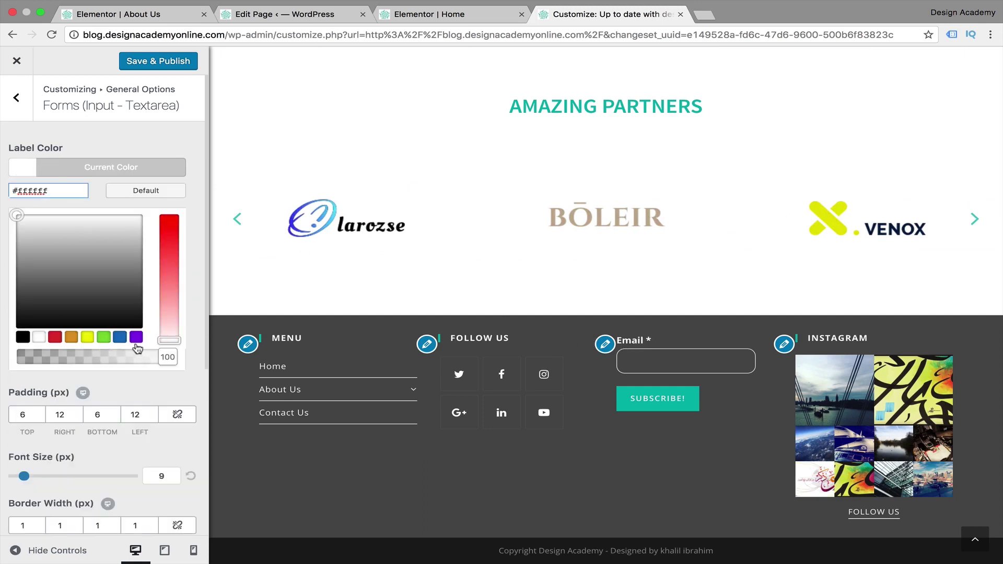
{"action": "left_click", "coordinate": [88, 337]}
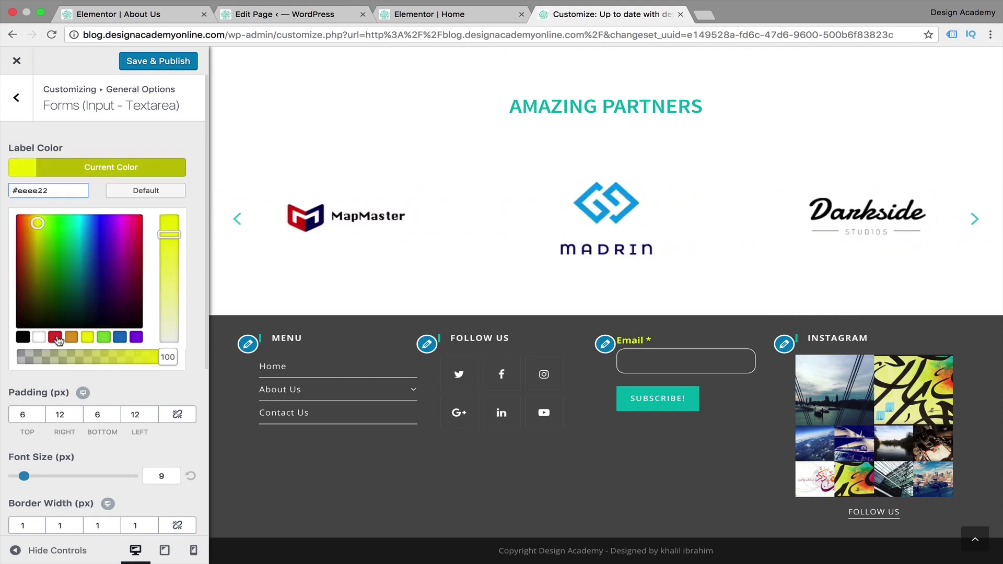
{"action": "left_click", "coordinate": [39, 338]}
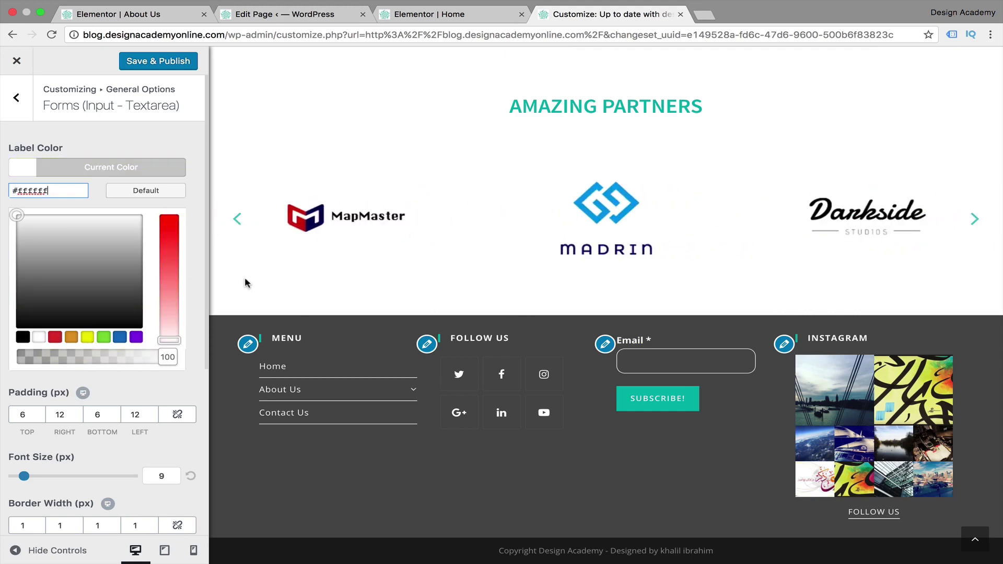
{"action": "left_click", "coordinate": [102, 142]}
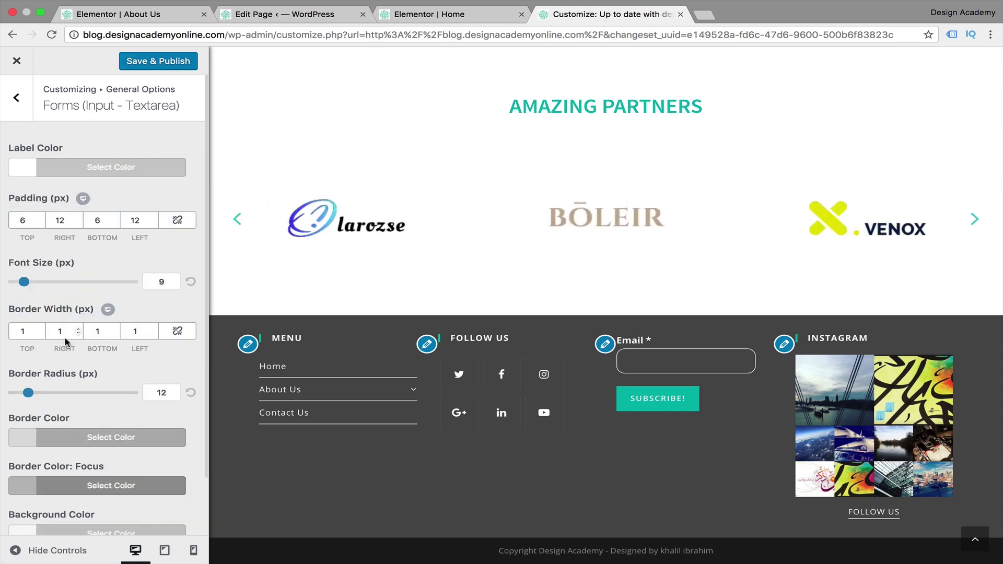
Try a top Border Width of 18 px on the form fields and restore it to 1 px.
{"action": "double_click", "coordinate": [42, 332]}
{"action": "type", "text": "3"}
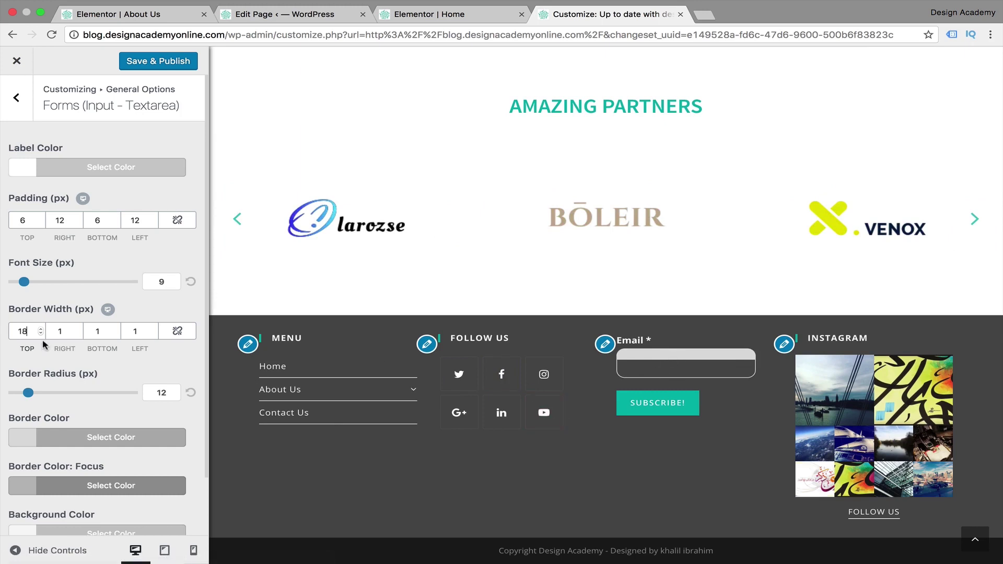
{"action": "key", "text": "BackSpace"}
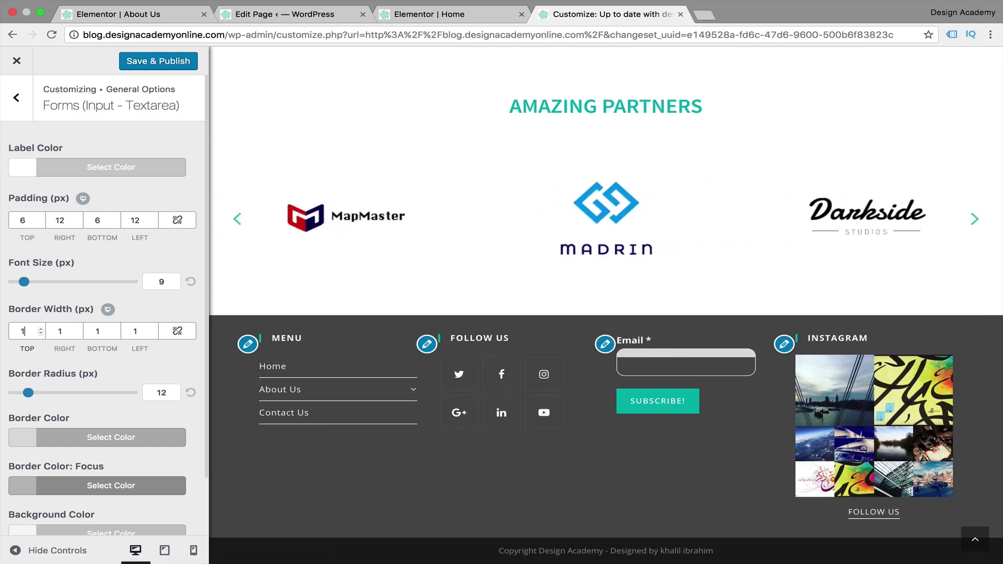
Set the Border Radius in the Theme Button options to 11 px, trying 44 px for comparison.
{"action": "left_click", "coordinate": [16, 97]}
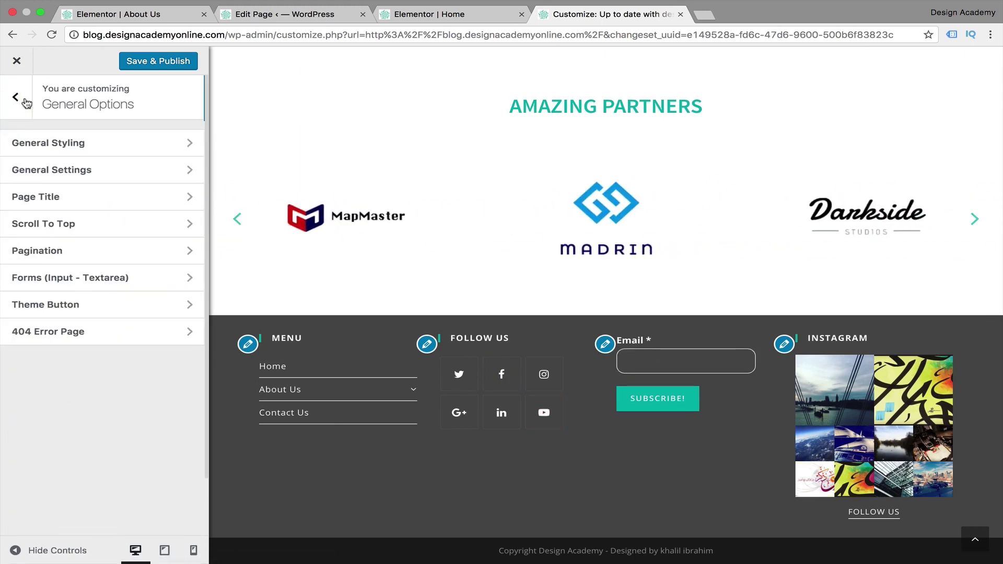
{"action": "left_click", "coordinate": [131, 308]}
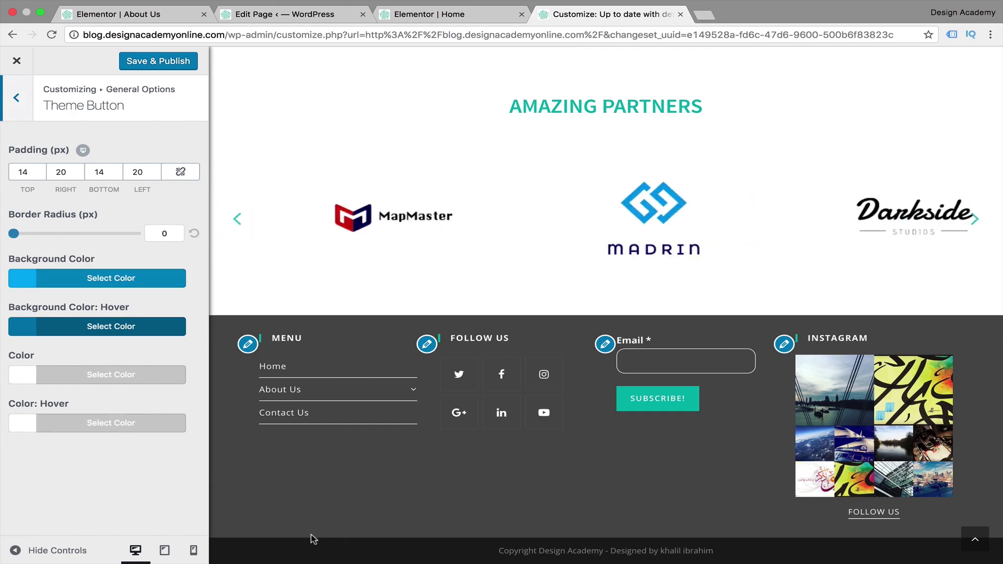
{"action": "left_click_drag", "start_coordinate": [14, 237], "coordinate": [26, 235]}
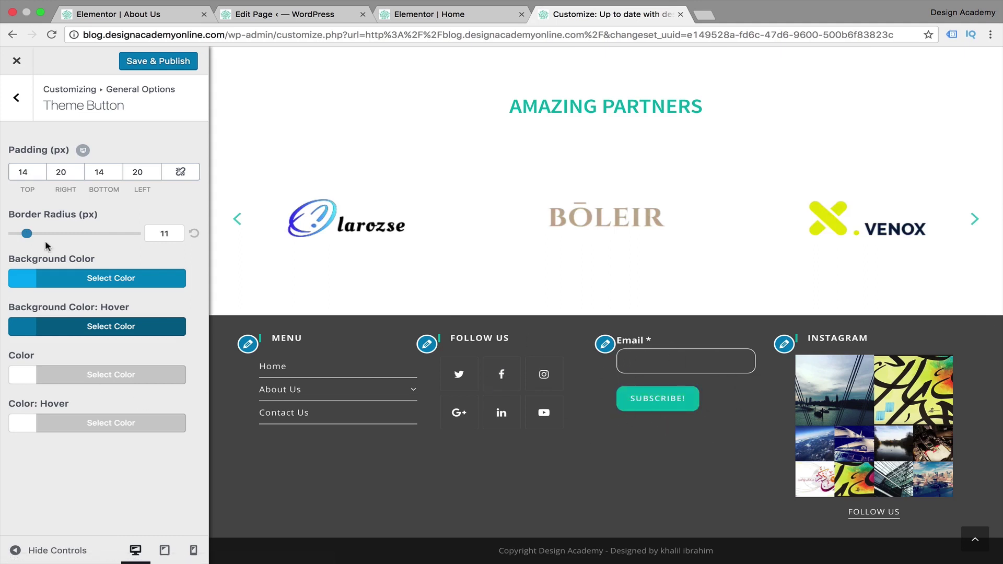
{"action": "left_click_drag", "start_coordinate": [35, 236], "coordinate": [70, 238]}
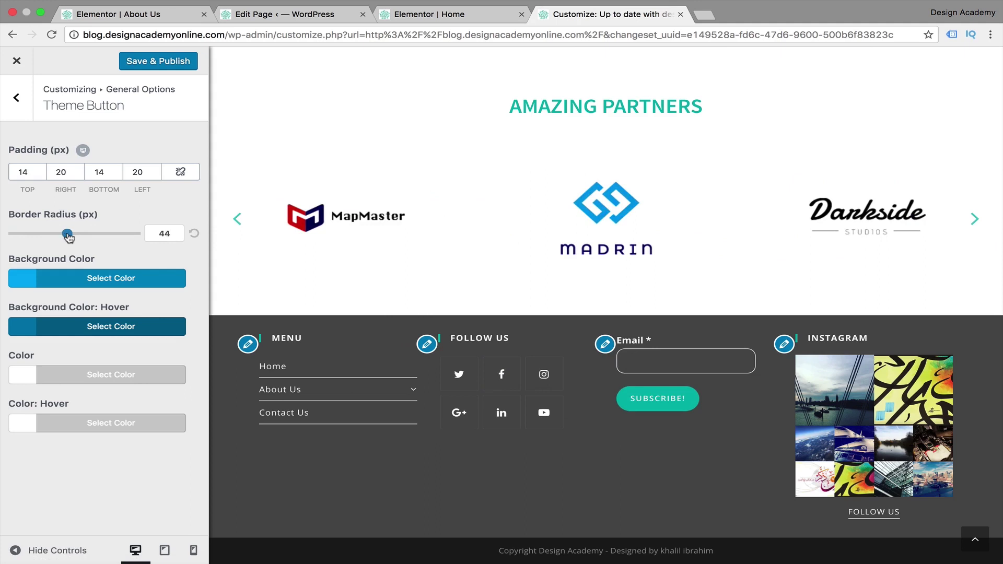
{"action": "left_click_drag", "start_coordinate": [68, 238], "coordinate": [27, 239]}
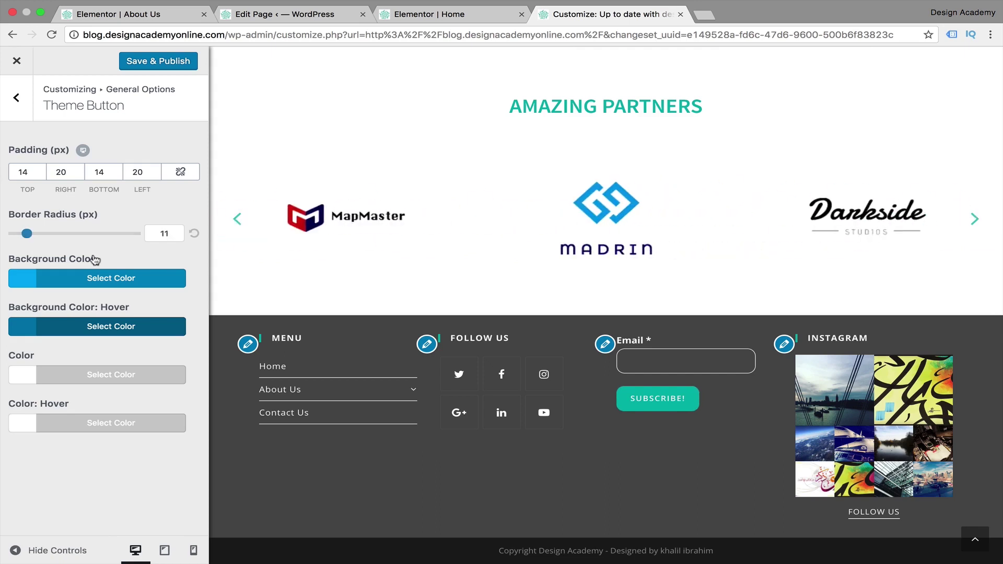
Check the newsletter section's subscribe button in the preview, and save and publish the customizations.
{"action": "left_click", "coordinate": [395, 389]}
{"action": "scroll", "coordinate": [331, 249], "scroll_direction": "up", "scroll_amount": 10}
{"action": "scroll", "coordinate": [331, 249], "scroll_direction": "up", "scroll_amount": 1}
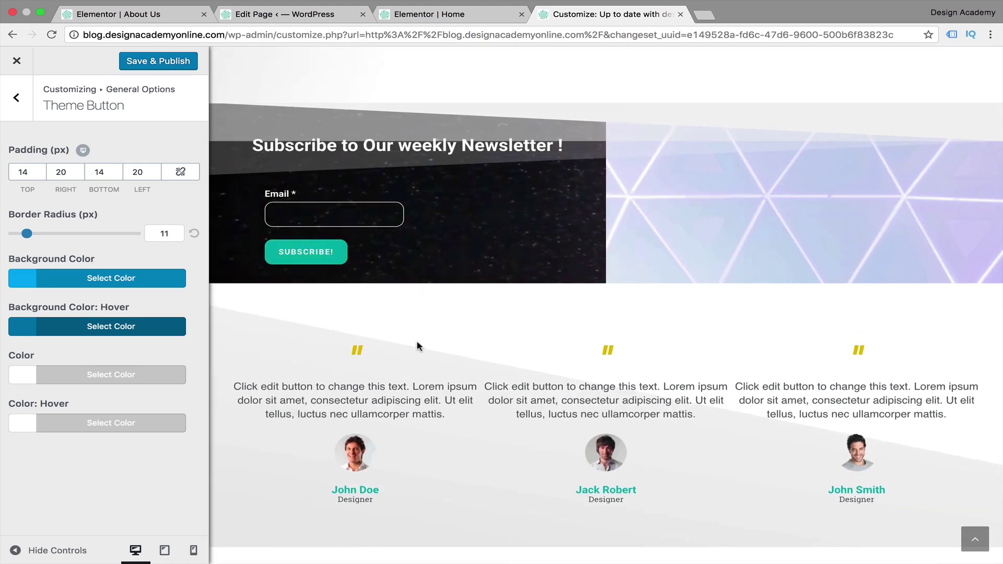
{"action": "scroll", "coordinate": [644, 414], "scroll_direction": "down", "scroll_amount": 10}
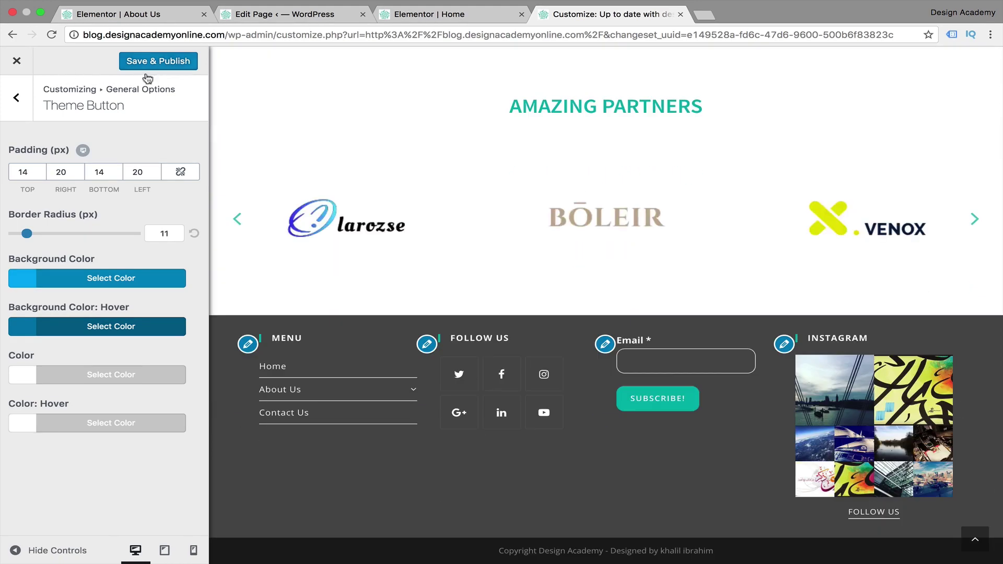
{"action": "left_click", "coordinate": [157, 62]}
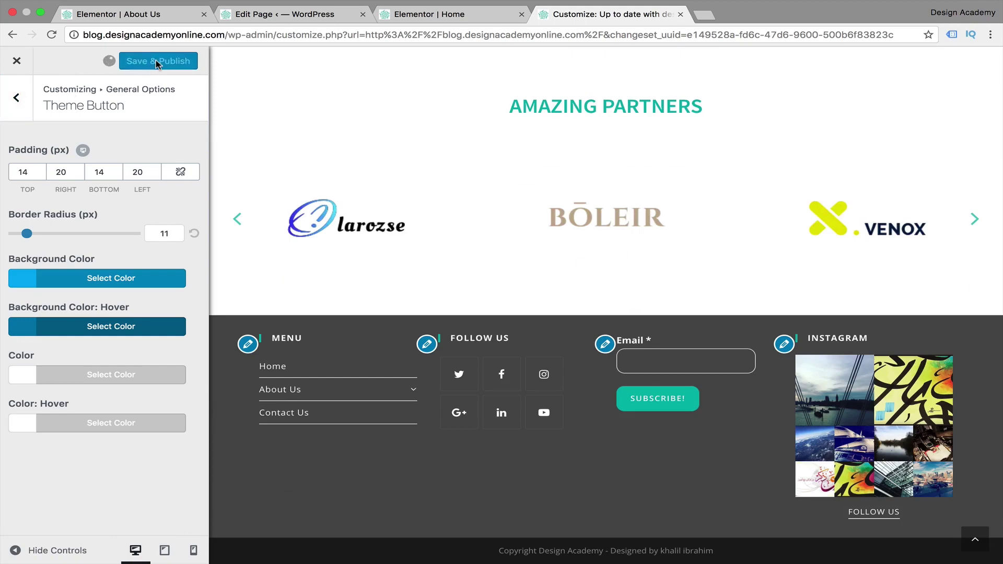